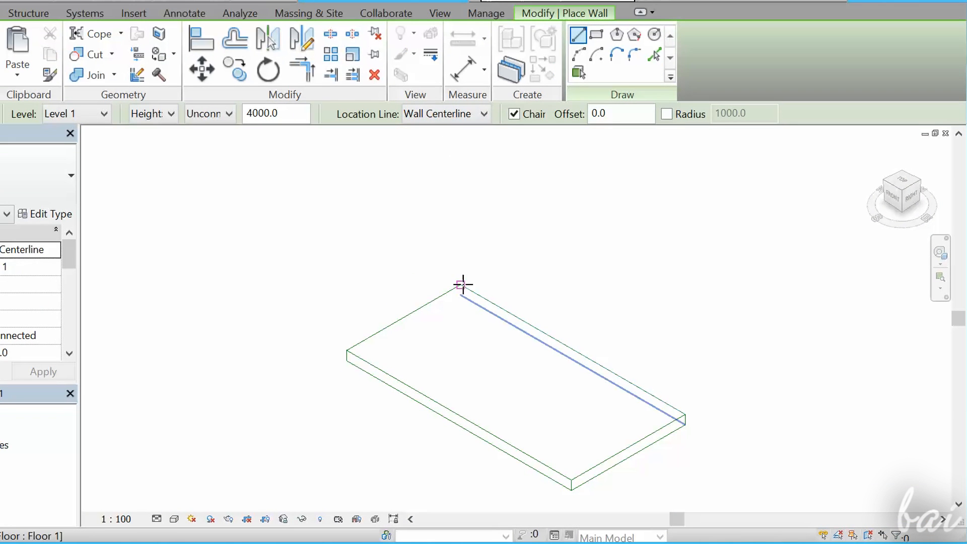
Draw four chained walls 4000 high around the perimeter of the rectangular floor, closing the loop at the starting corner.
{"action": "left_click", "coordinate": [459, 285]}
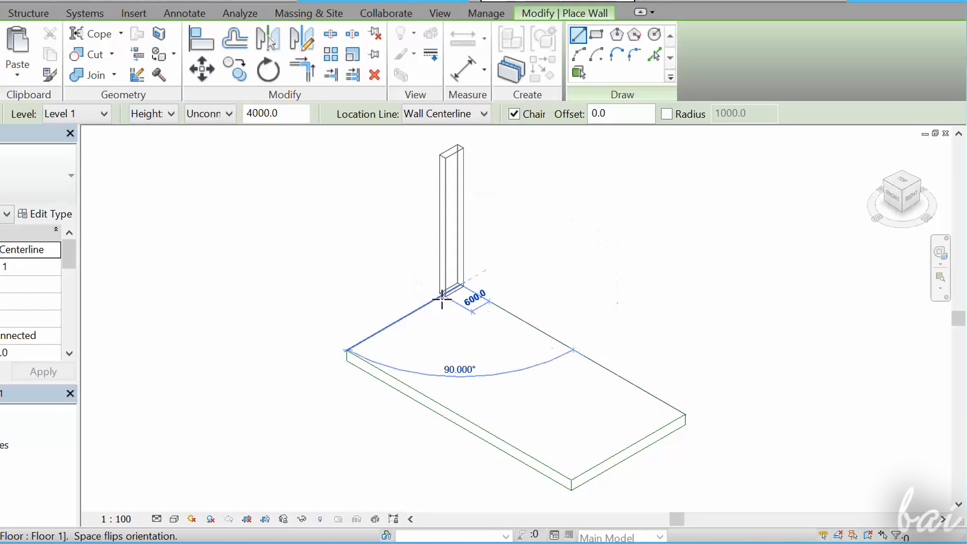
{"action": "left_click", "coordinate": [346, 350]}
{"action": "left_click", "coordinate": [572, 479]}
{"action": "left_click", "coordinate": [684, 416]}
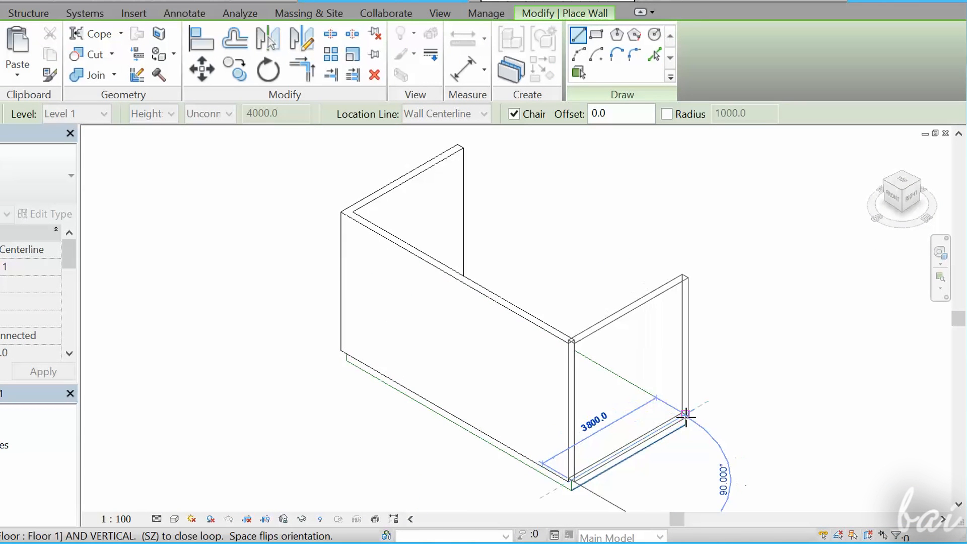
{"action": "left_click", "coordinate": [463, 280]}
{"action": "key", "text": "Escape"}
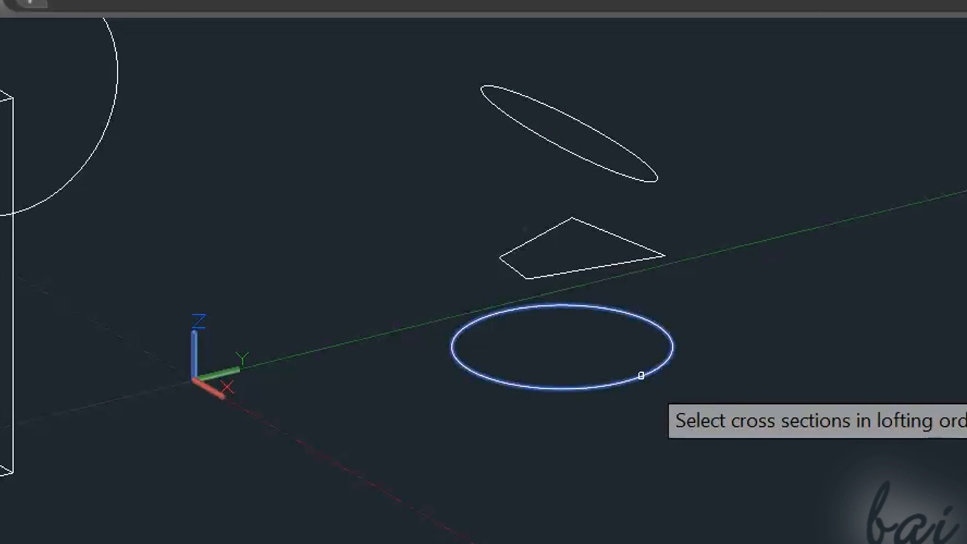
In AutoCAD, loft a solid through the base circle, the four-sided polygon and the tilted upper ellipse, using cross sections only.
{"action": "left_click", "coordinate": [641, 375]}
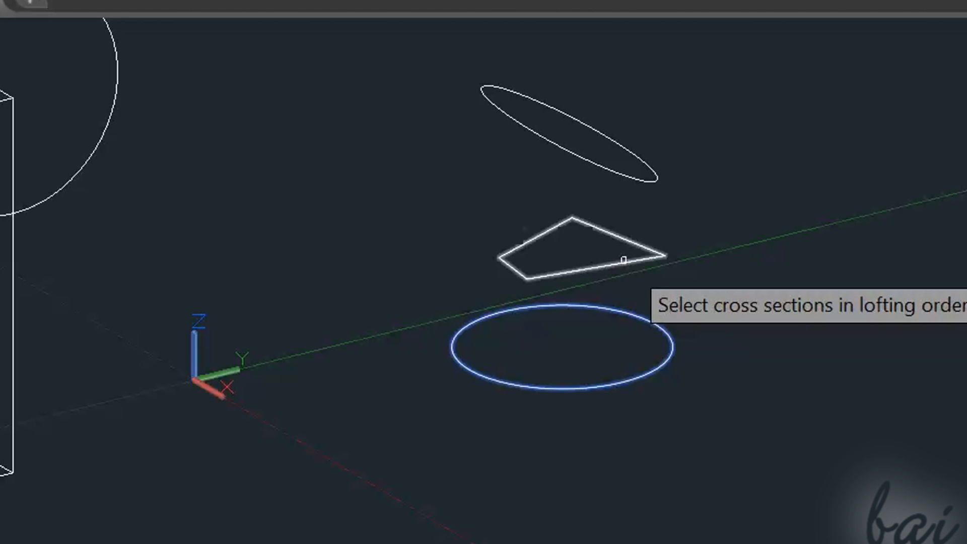
{"action": "left_click", "coordinate": [625, 263]}
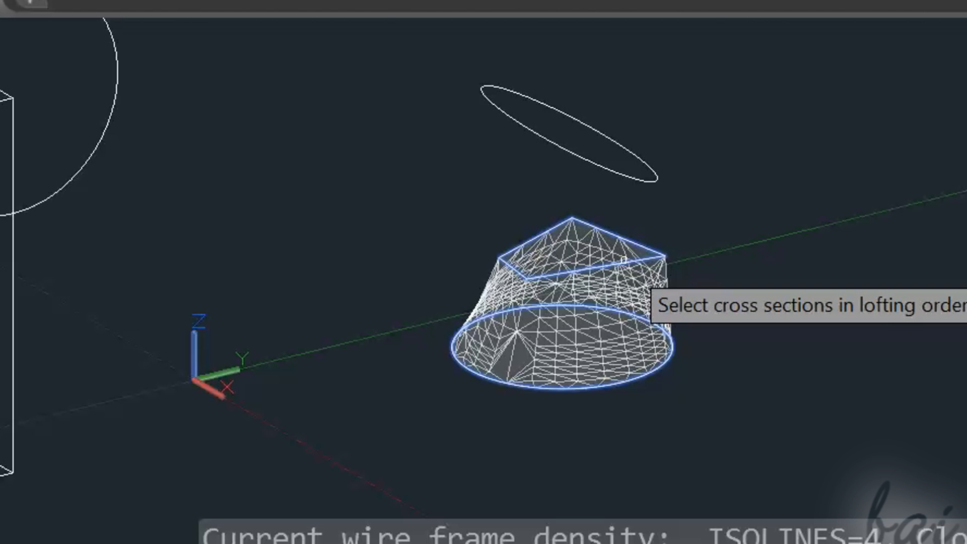
{"action": "left_click", "coordinate": [596, 167]}
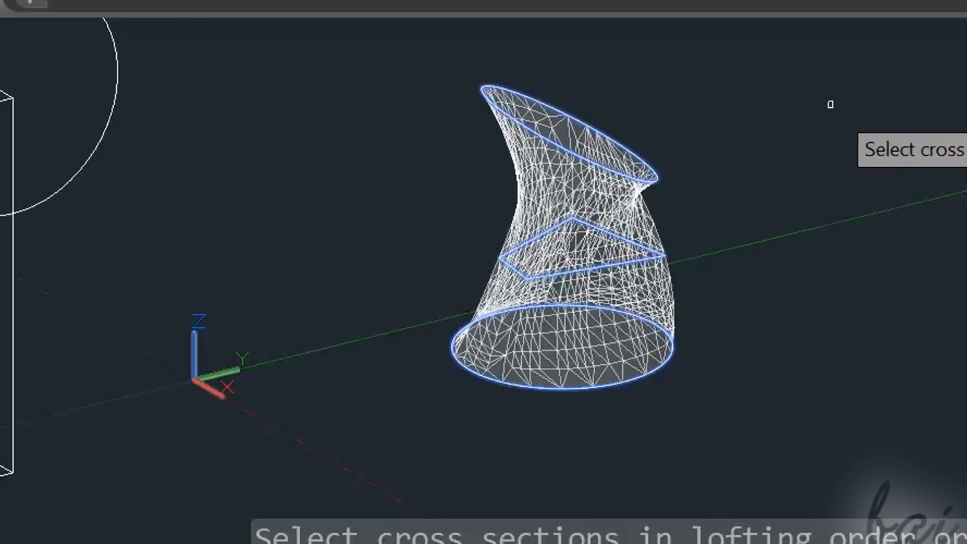
{"action": "key", "text": "Return"}
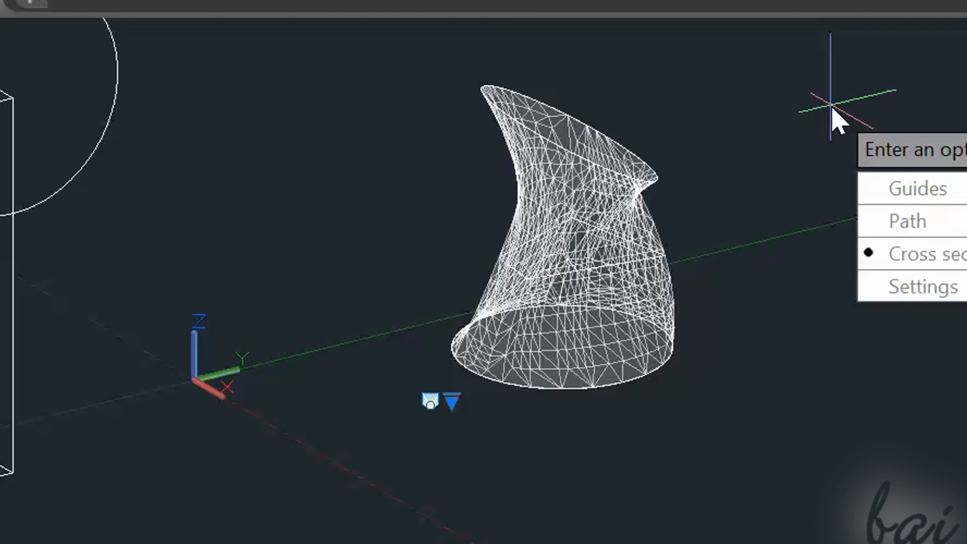
{"action": "key", "text": "Return"}
{"action": "scroll", "coordinate": [832, 108], "scroll_direction": "up", "scroll_amount": 2}
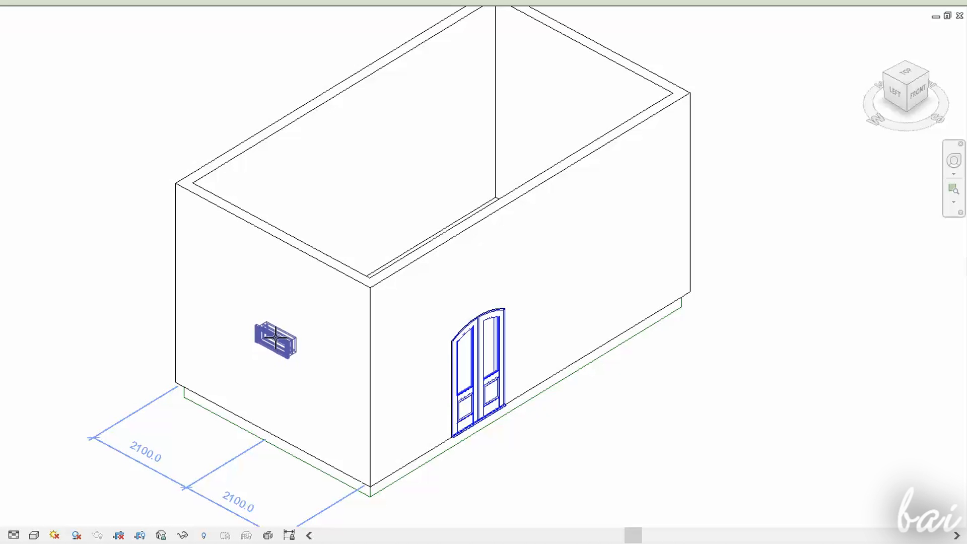
In Revit, place one rectangular window on each of the left, back and right walls of the building.
{"action": "left_click", "coordinate": [276, 343]}
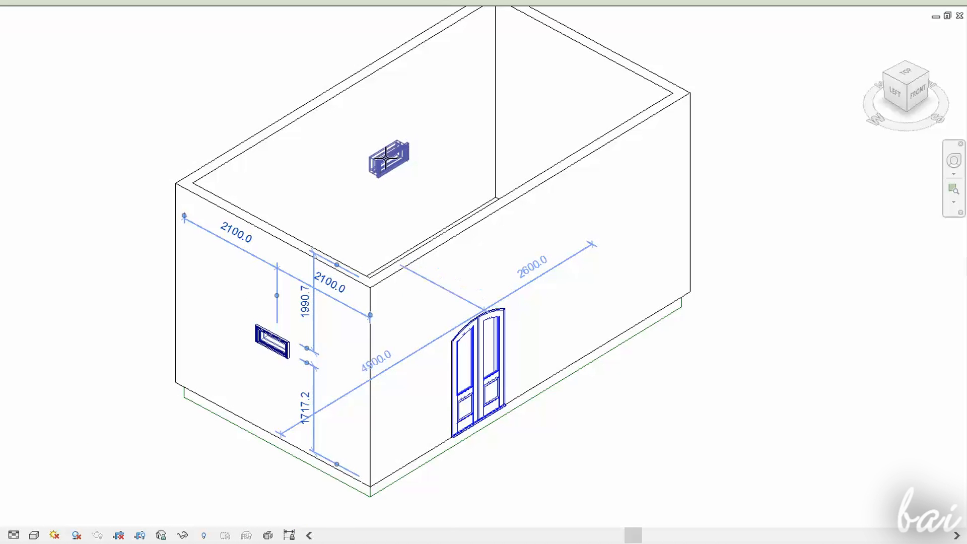
{"action": "left_click", "coordinate": [394, 158]}
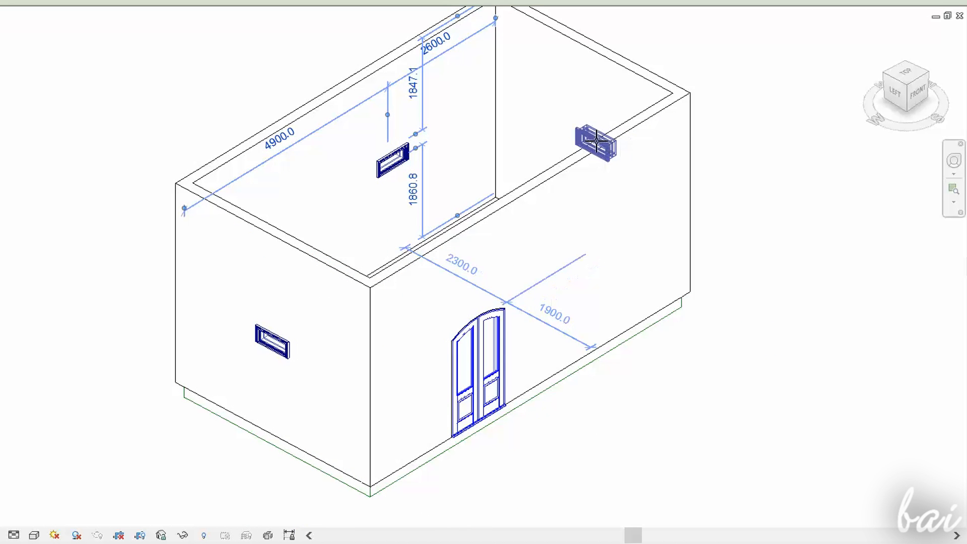
{"action": "left_click", "coordinate": [597, 142]}
{"action": "key", "text": "Escape"}
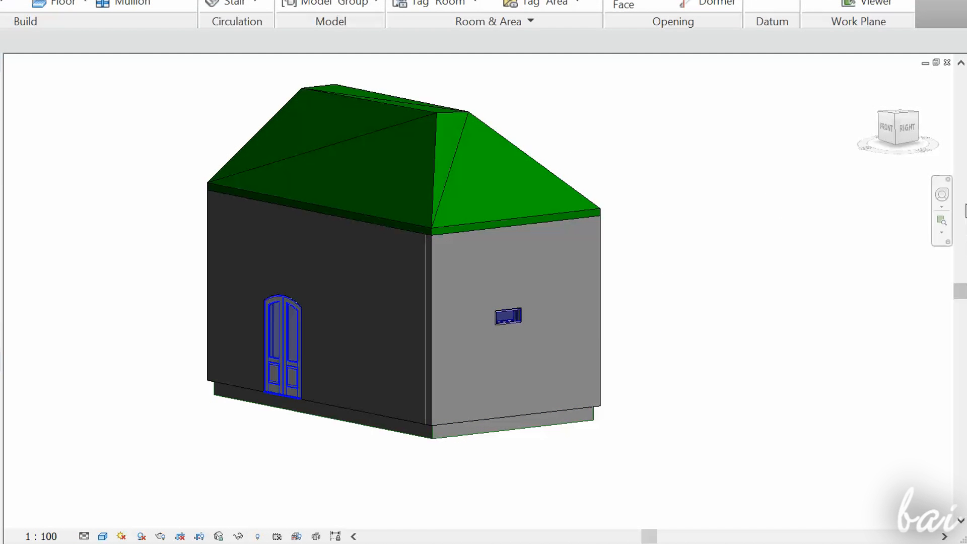
{"action": "left_click", "coordinate": [942, 195]}
{"action": "left_click_drag", "start_coordinate": [694, 264], "coordinate": [832, 260]}
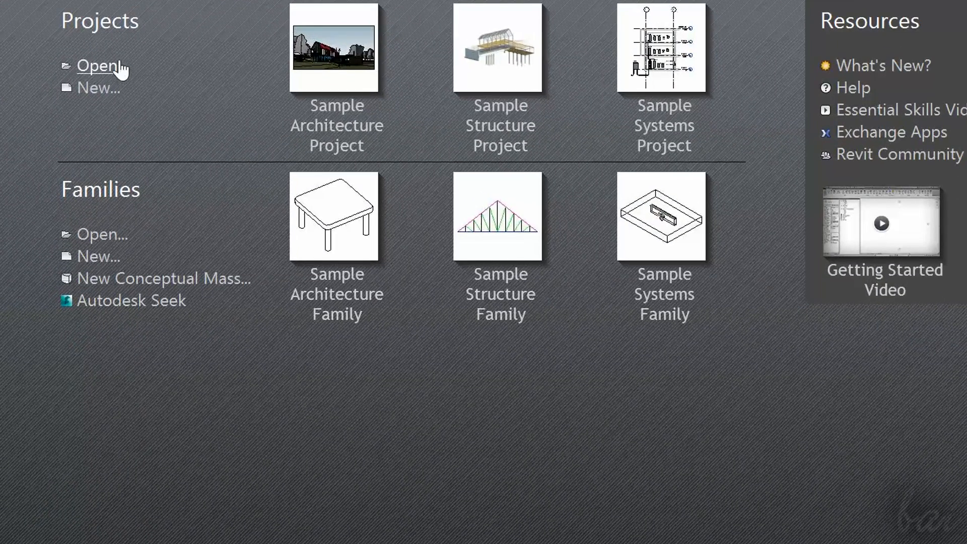
Browse the Documents folder for an existing project to open.
{"action": "left_click", "coordinate": [99, 66]}
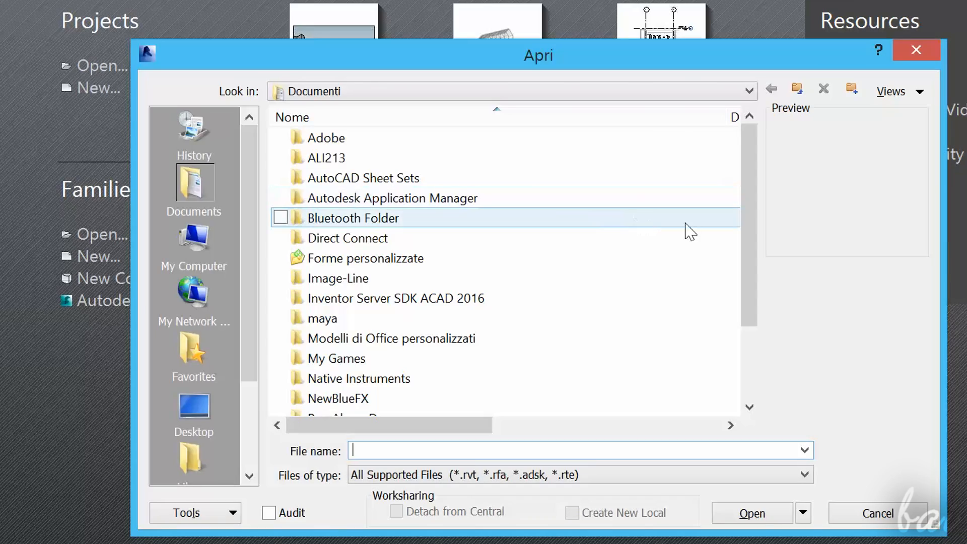
{"action": "left_click_drag", "start_coordinate": [754, 209], "coordinate": [726, 345]}
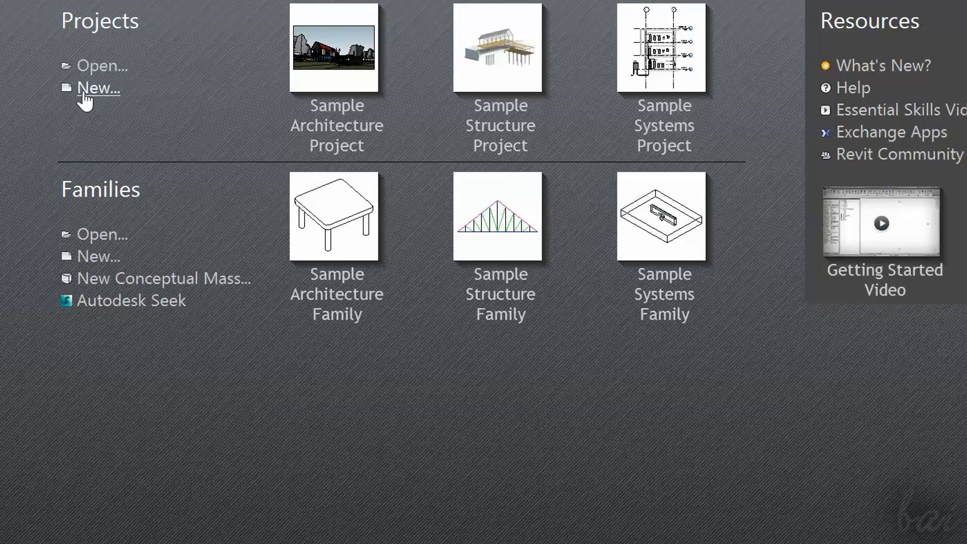
Create a new project with no template file, using the metric system of measurement.
{"action": "left_click", "coordinate": [96, 88]}
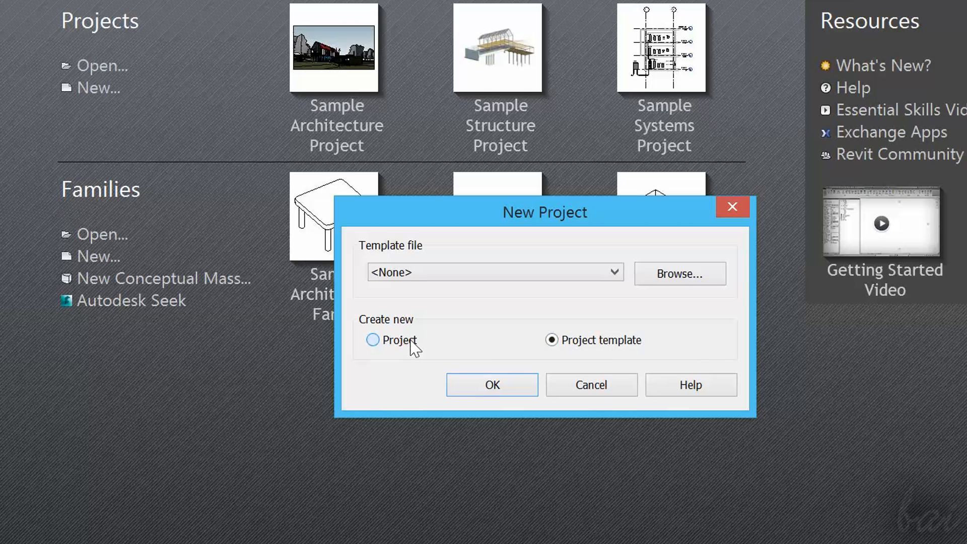
{"action": "left_click", "coordinate": [460, 384]}
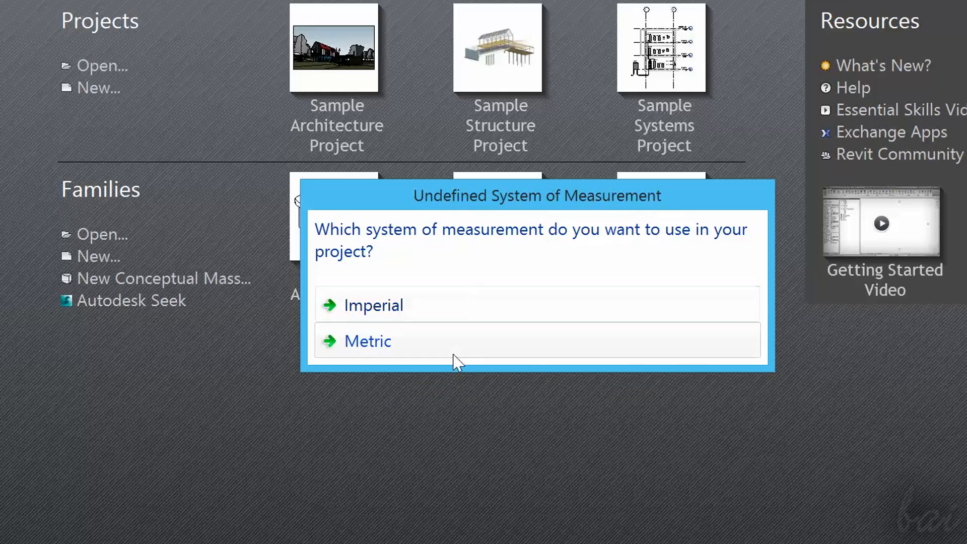
{"action": "left_click", "coordinate": [462, 345]}
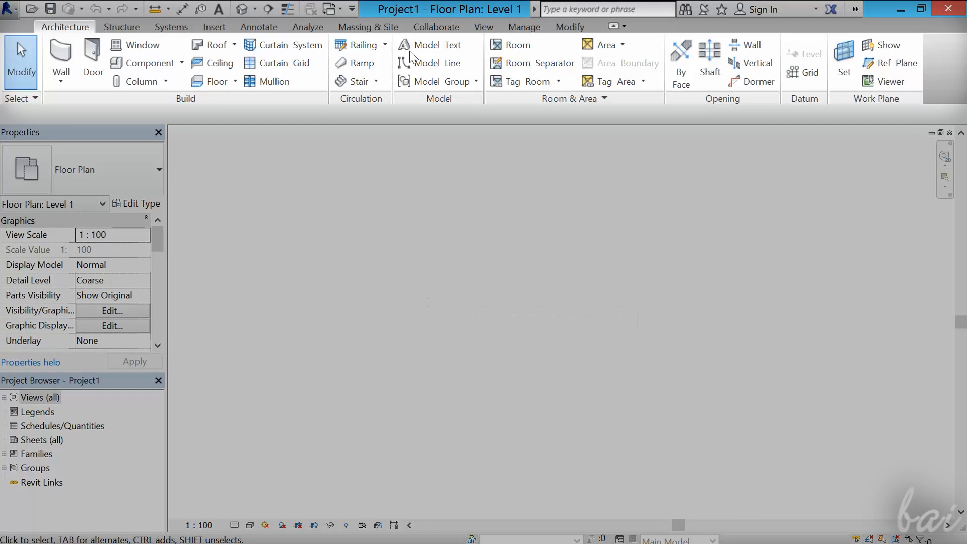
Examine the tool sets for structure, insertion, annotation, analysis, massing, collaboration, views, management and modification, ending with the architecture tools.
{"action": "left_click", "coordinate": [135, 27]}
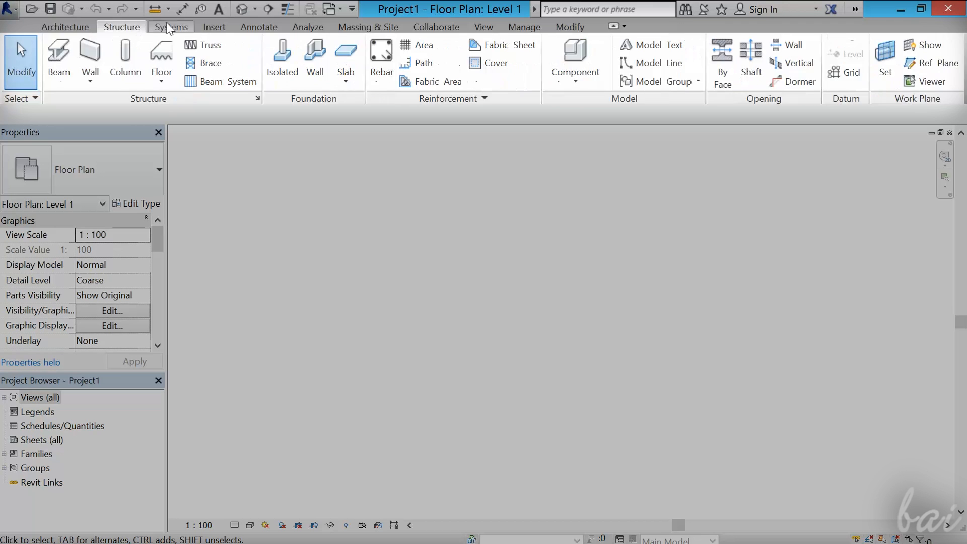
{"action": "left_click", "coordinate": [214, 28]}
{"action": "left_click", "coordinate": [268, 26]}
{"action": "left_click", "coordinate": [308, 27]}
{"action": "left_click", "coordinate": [380, 26]}
{"action": "left_click", "coordinate": [452, 26]}
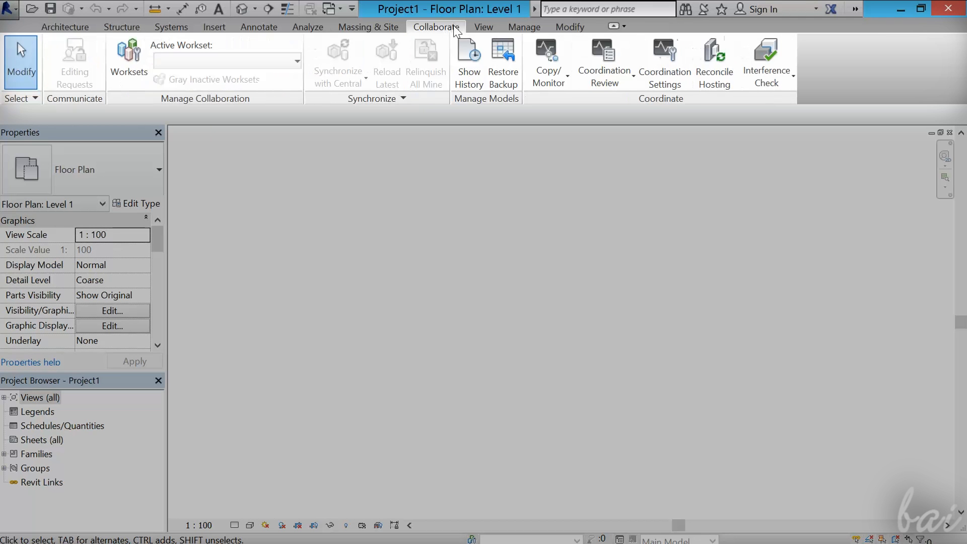
{"action": "left_click", "coordinate": [492, 27]}
{"action": "left_click", "coordinate": [525, 27]}
{"action": "left_click", "coordinate": [570, 27]}
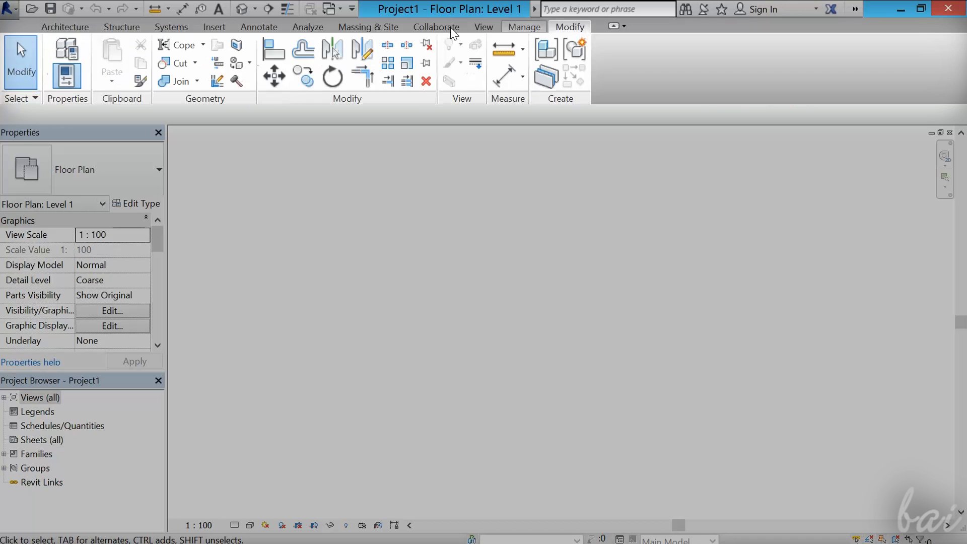
{"action": "left_click", "coordinate": [84, 28]}
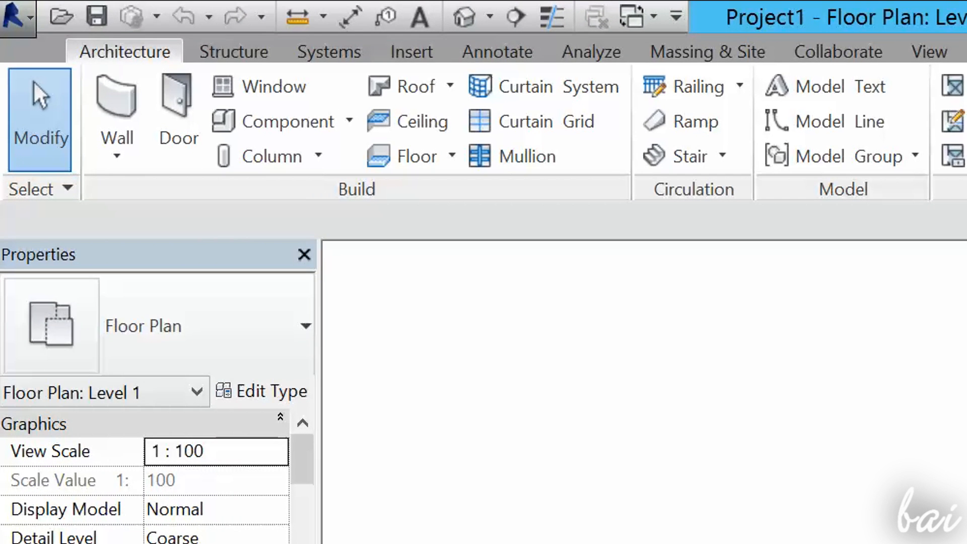
Save the current project as the project file MyProject.rvt and reopen it from the saved file.
{"action": "left_click", "coordinate": [15, 16]}
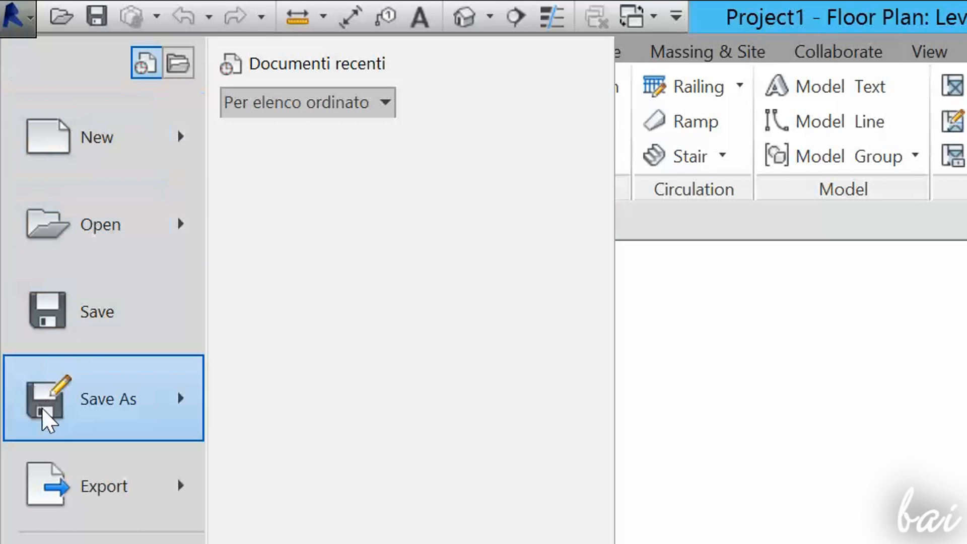
{"action": "mouse_move", "coordinate": [43, 410]}
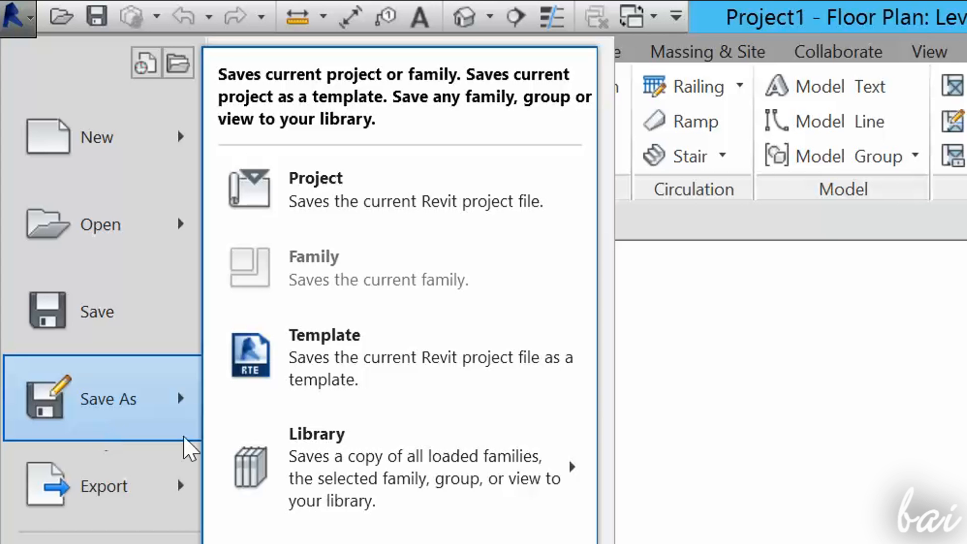
{"action": "left_click", "coordinate": [391, 209]}
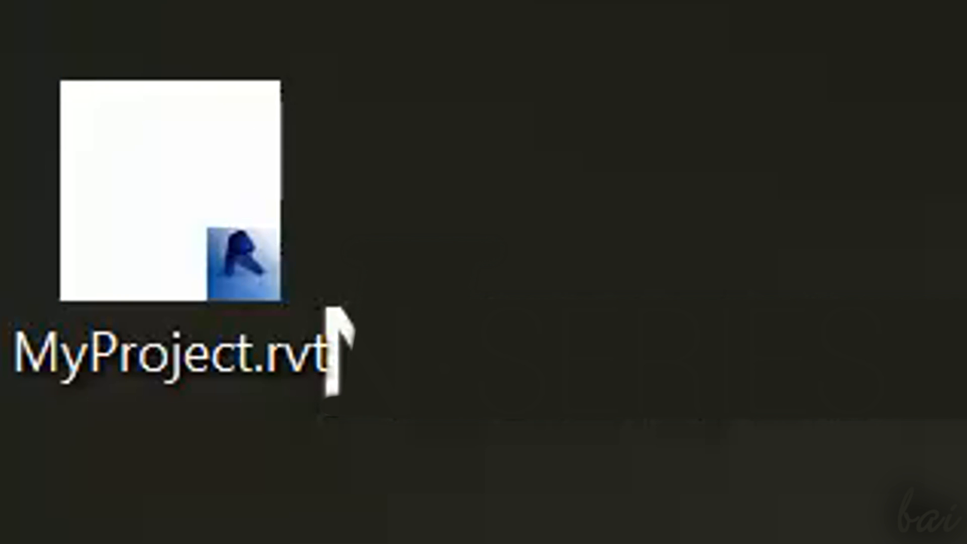
{"action": "double_click", "coordinate": [195, 259]}
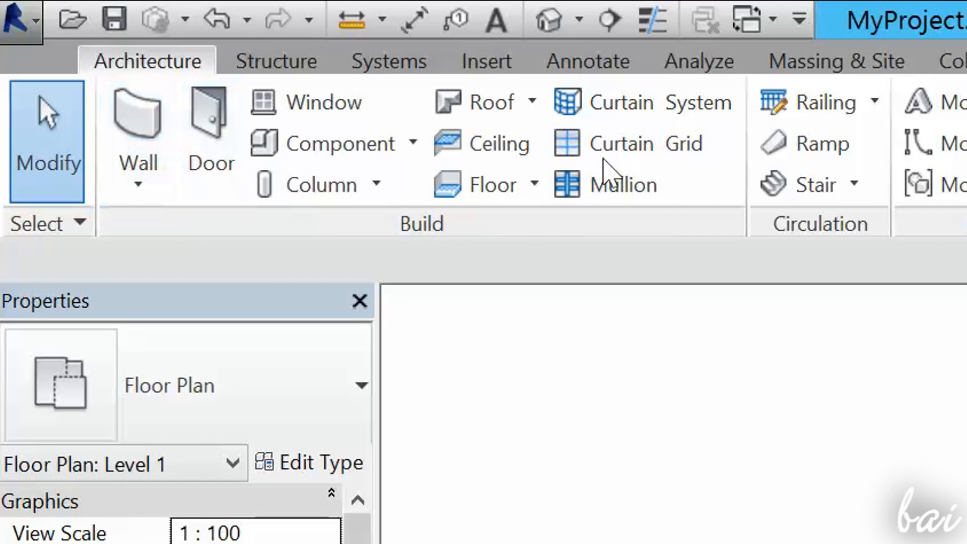
Examine the structural and building systems tools and compare them with the architecture tools.
{"action": "left_click", "coordinate": [315, 65]}
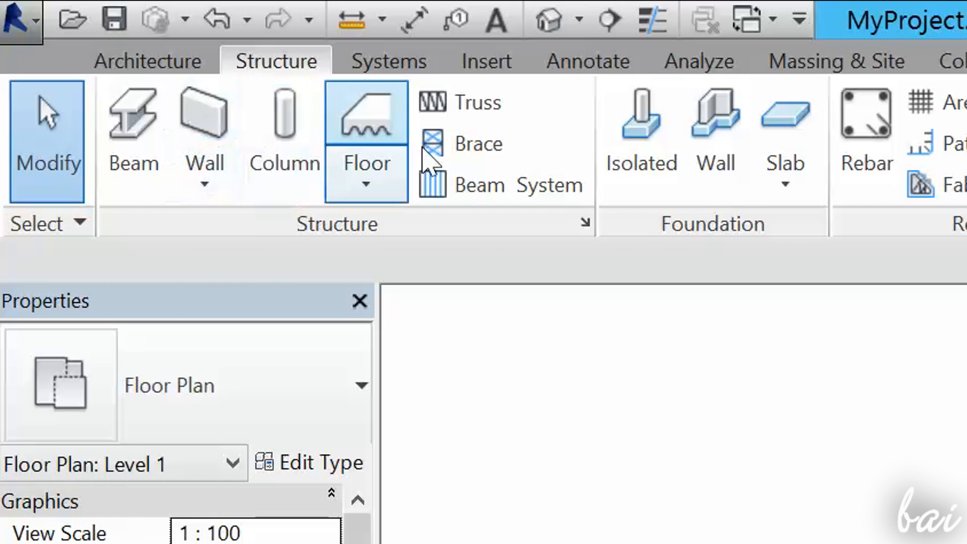
{"action": "left_click", "coordinate": [408, 63]}
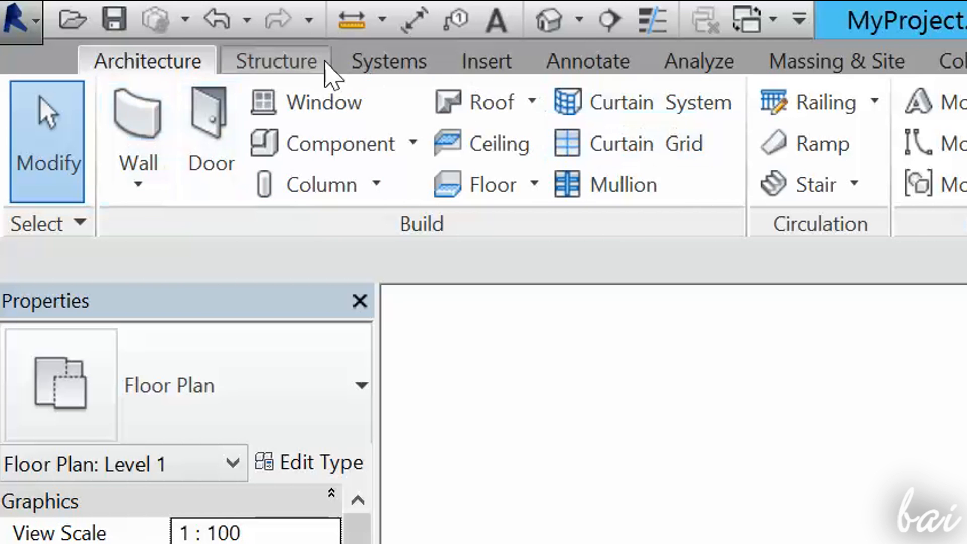
{"action": "left_click", "coordinate": [308, 57]}
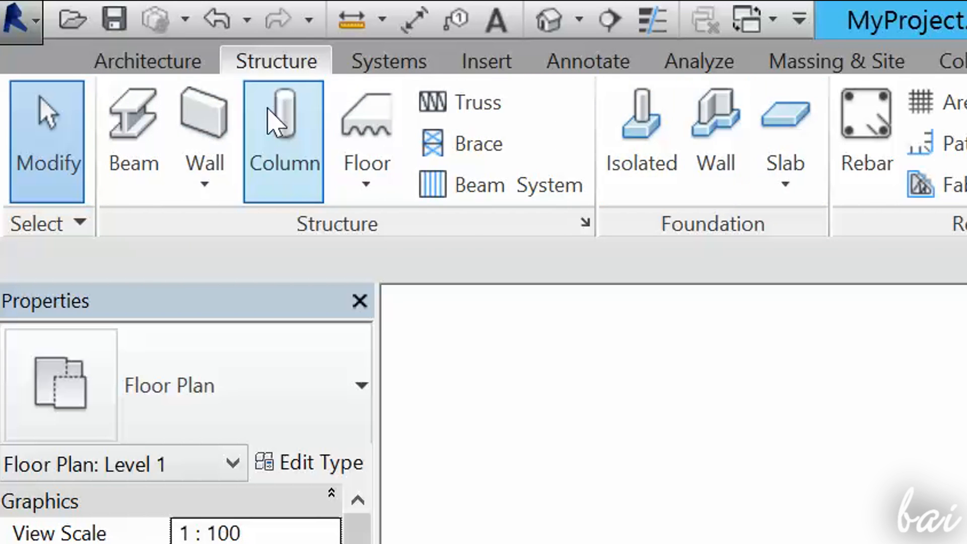
{"action": "left_click", "coordinate": [412, 60]}
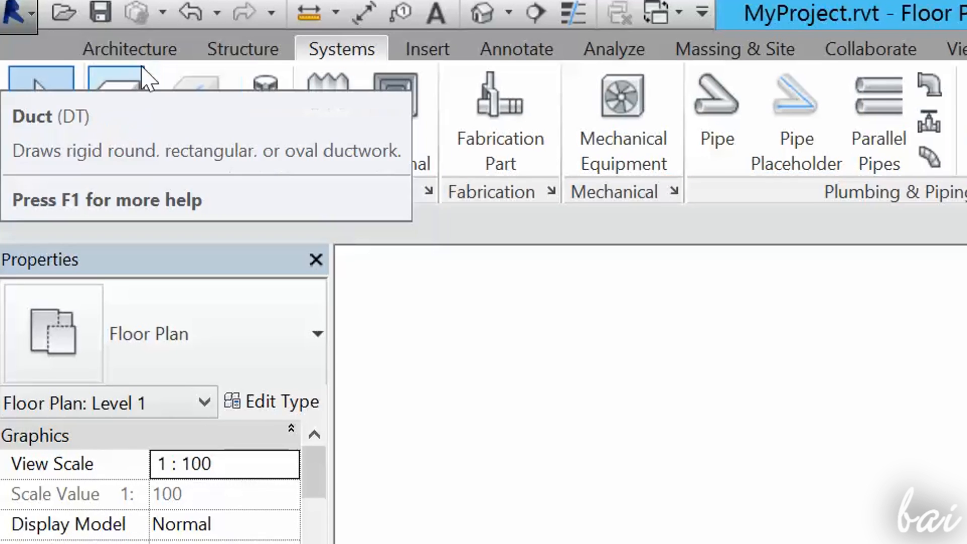
{"action": "left_click", "coordinate": [153, 63]}
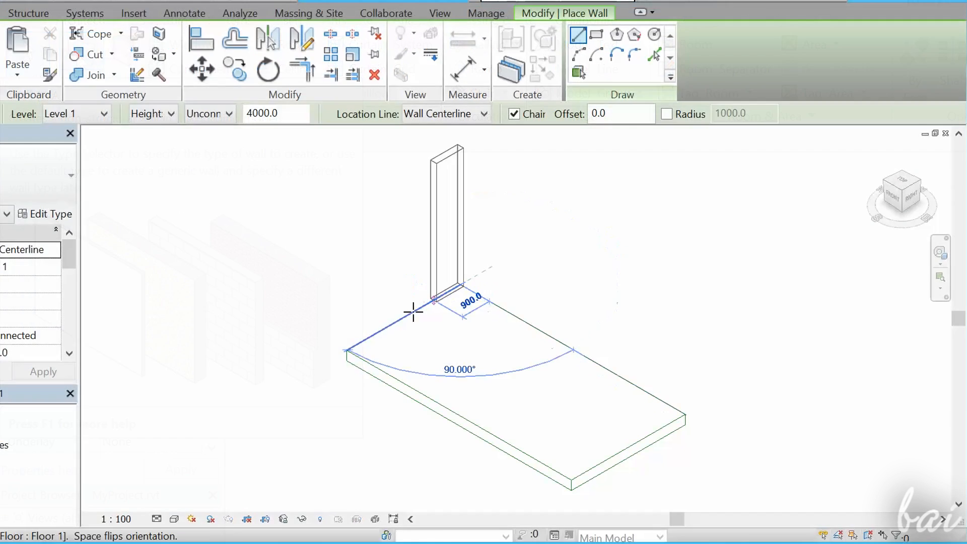
Complete the walls along the floor's edges and place rectangular windows on the left, back and right walls.
{"action": "left_click", "coordinate": [505, 442]}
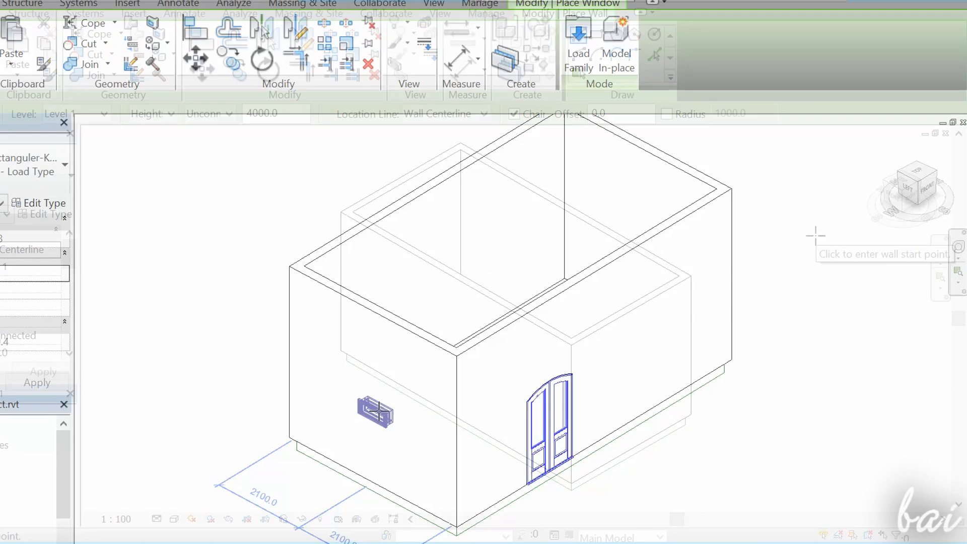
{"action": "left_click", "coordinate": [373, 402]}
{"action": "left_click", "coordinate": [468, 245]}
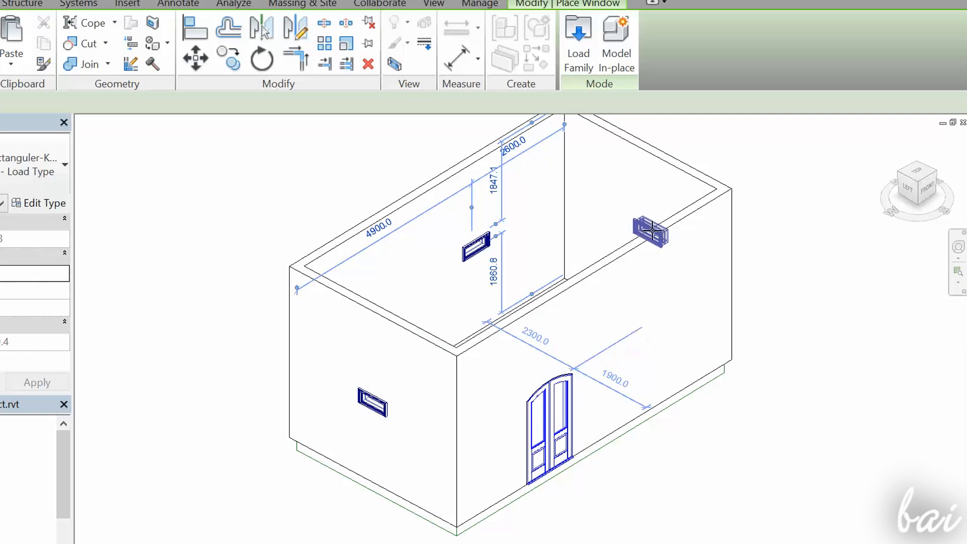
{"action": "left_click", "coordinate": [650, 224]}
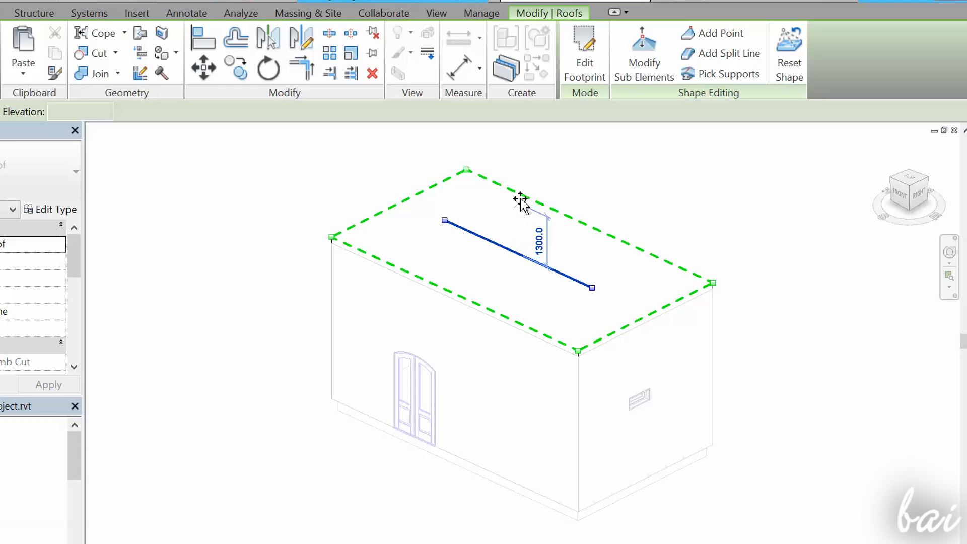
{"action": "middle_click_drag", "start_coordinate": [519, 198], "coordinate": [761, 329], "text": "shift"}
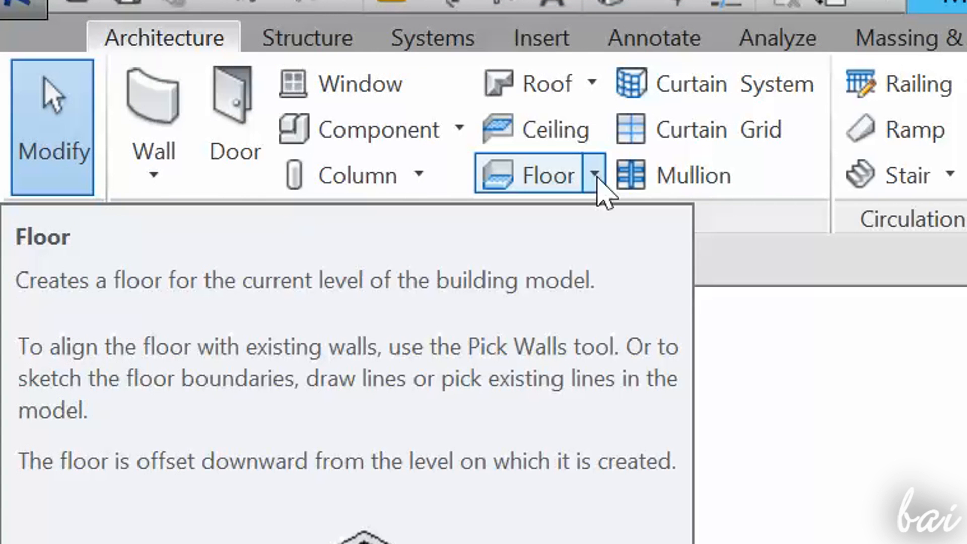
{"action": "left_click", "coordinate": [595, 175]}
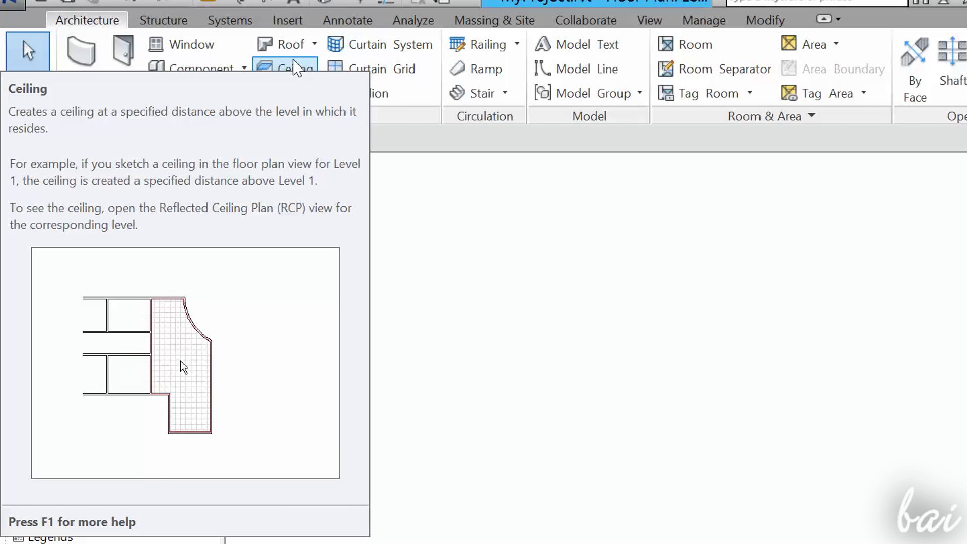
Start an architectural floor and sketch connected straight boundary lines across and down the Level 1 plan.
{"action": "left_click", "coordinate": [316, 93]}
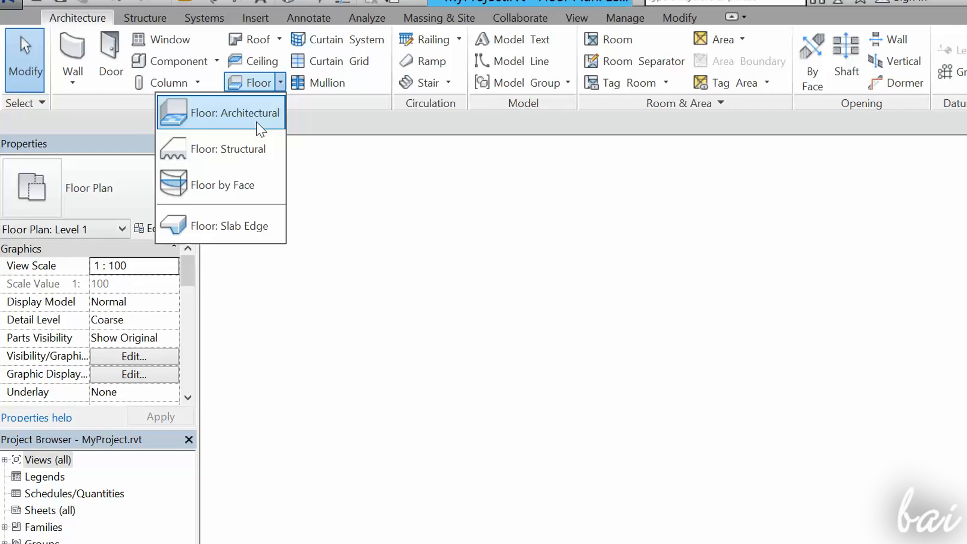
{"action": "left_click", "coordinate": [259, 128]}
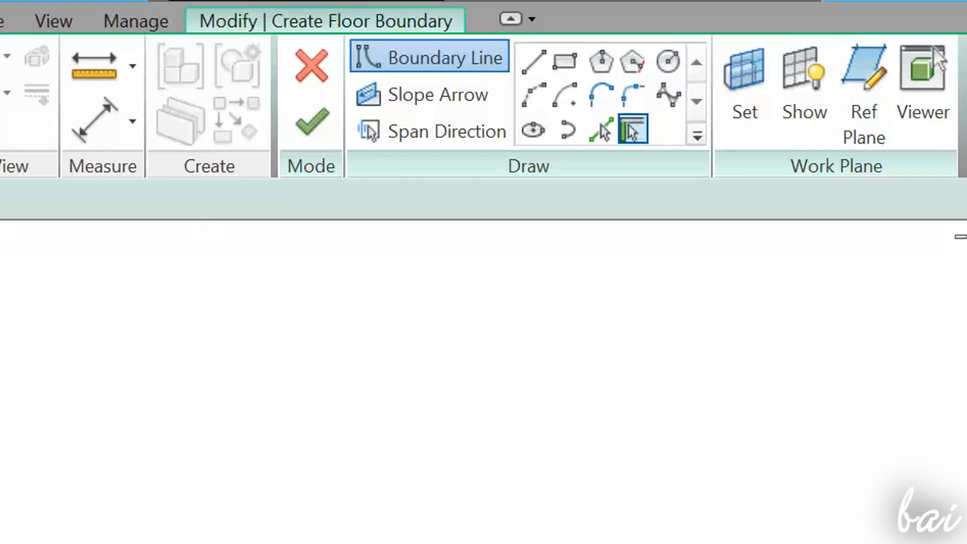
{"action": "left_click", "coordinate": [534, 70]}
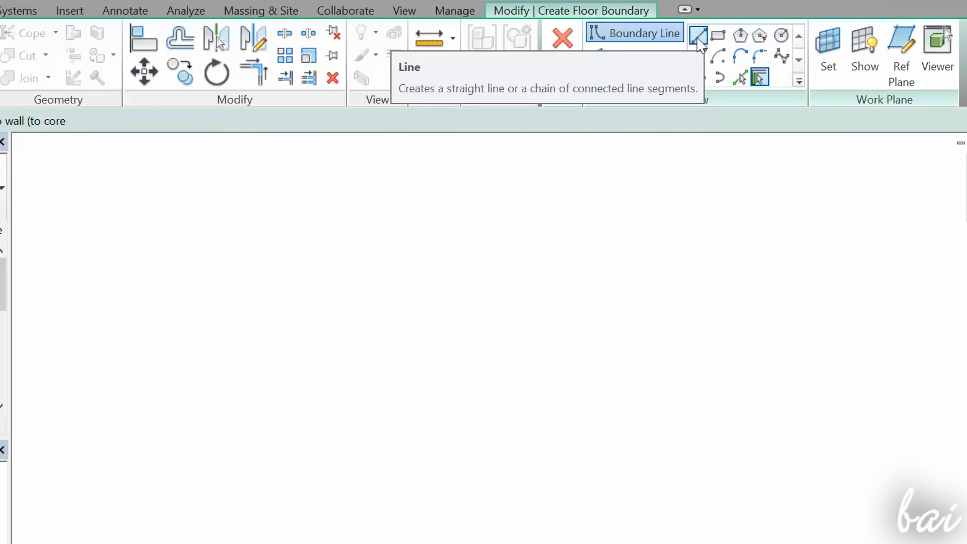
{"action": "left_click", "coordinate": [247, 237]}
{"action": "left_click", "coordinate": [675, 235]}
{"action": "left_click", "coordinate": [675, 483]}
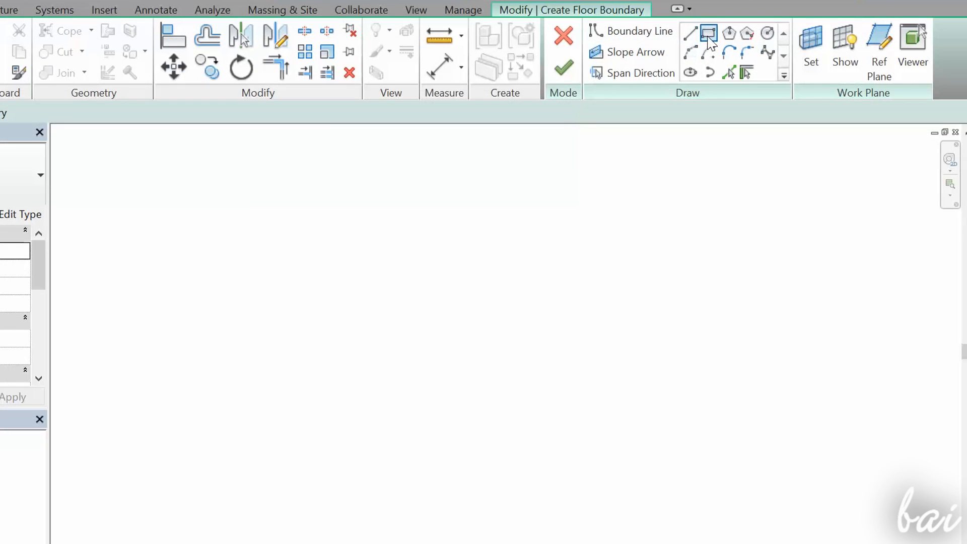
Try a rectangular floor boundary drawn corner to corner and a circular one drawn from its centre.
{"action": "left_click", "coordinate": [708, 34]}
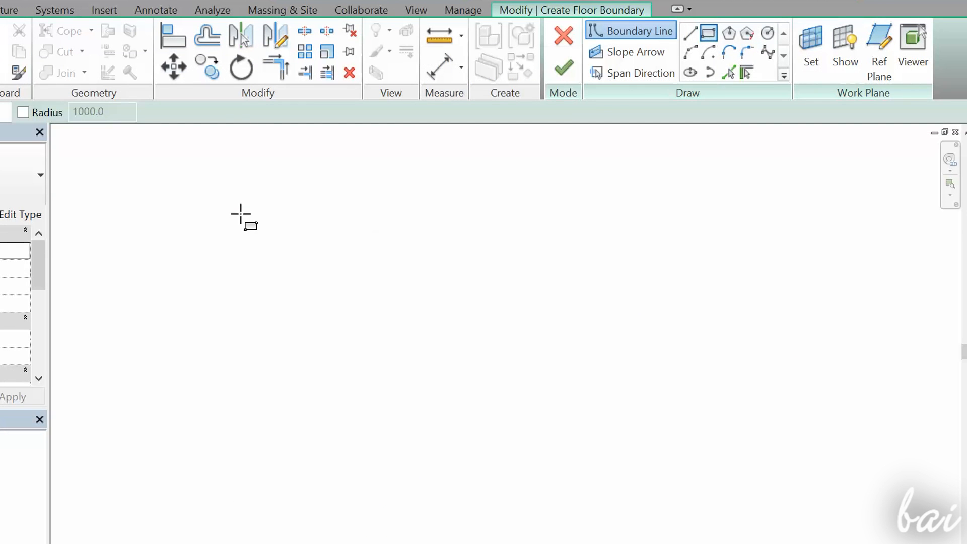
{"action": "left_click", "coordinate": [242, 209]}
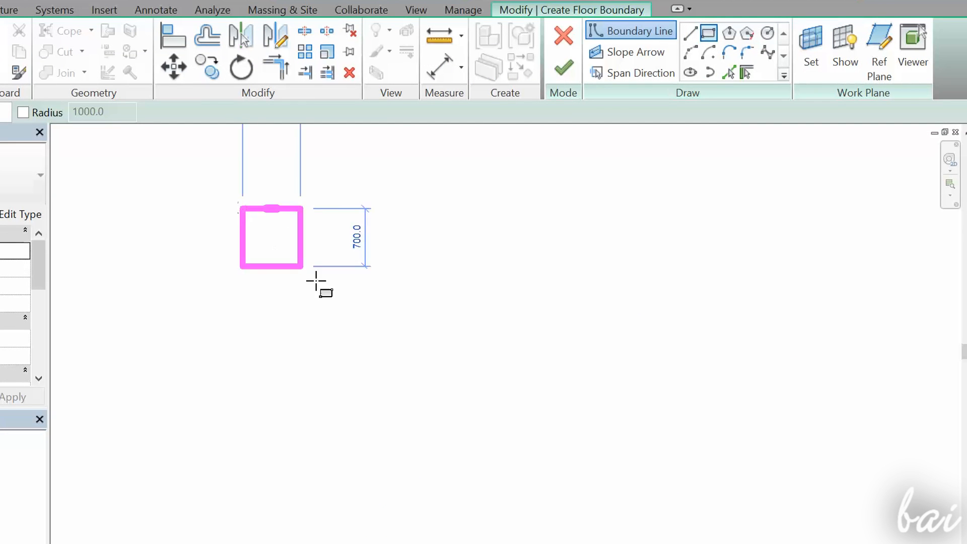
{"action": "left_click", "coordinate": [756, 496]}
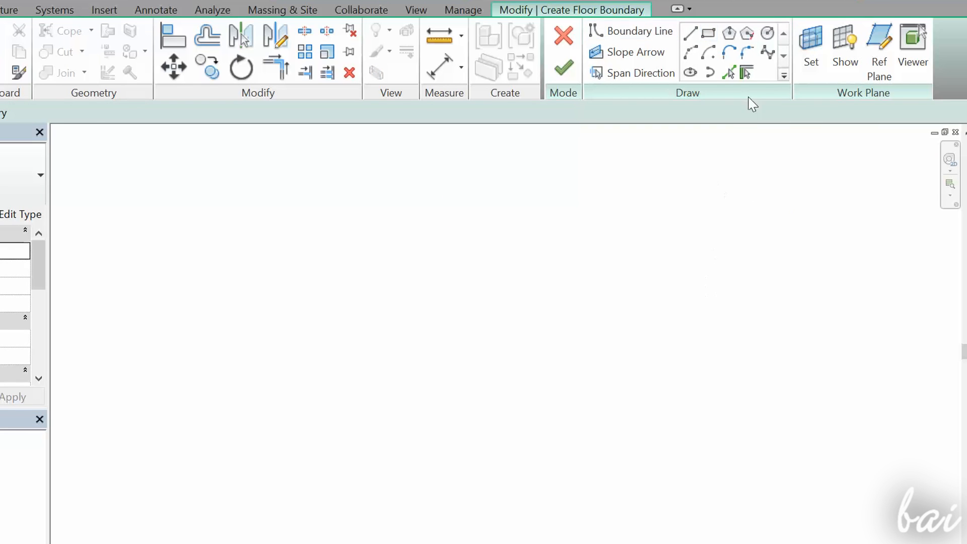
{"action": "left_click", "coordinate": [767, 34]}
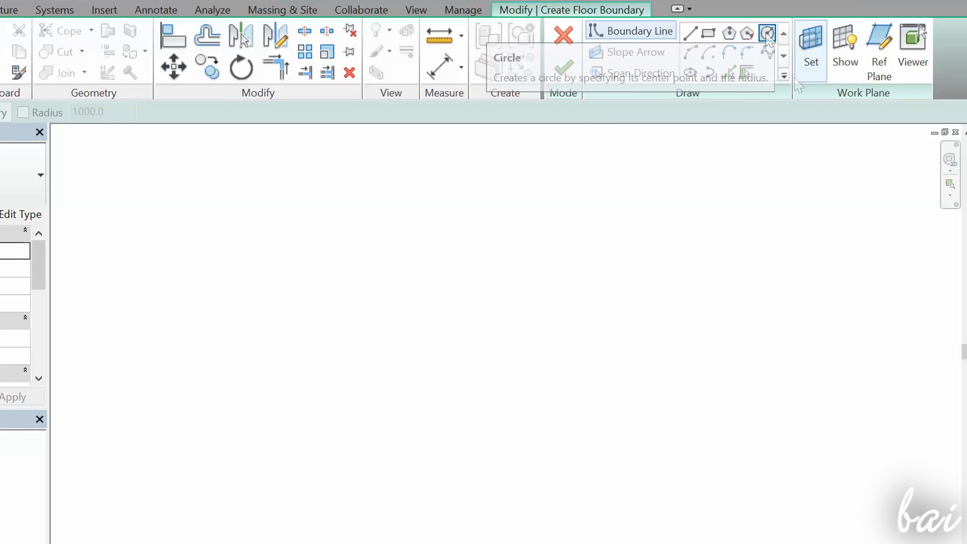
{"action": "left_click", "coordinate": [444, 338]}
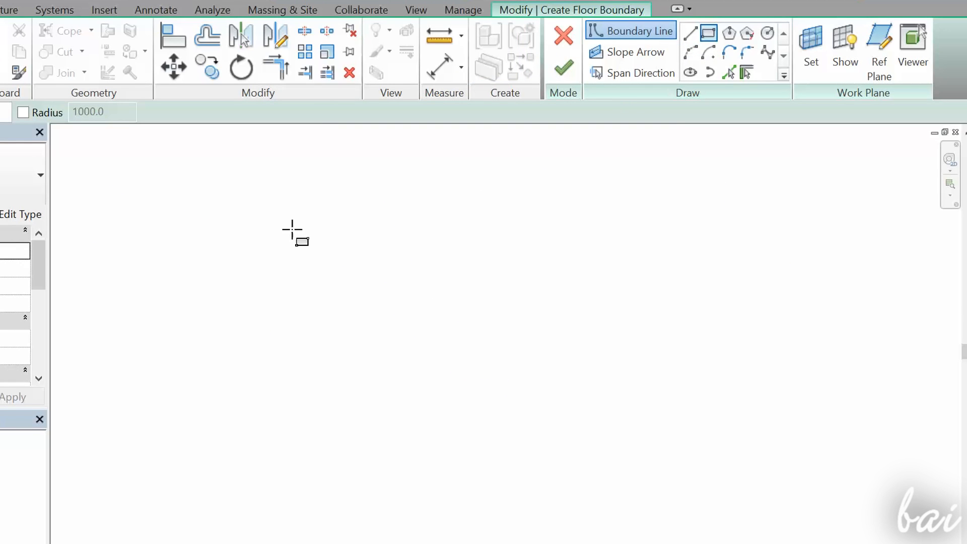
Sketch a rectangular floor boundary about 5000 by 2800 mm and finish the floor.
{"action": "left_click", "coordinate": [291, 227]}
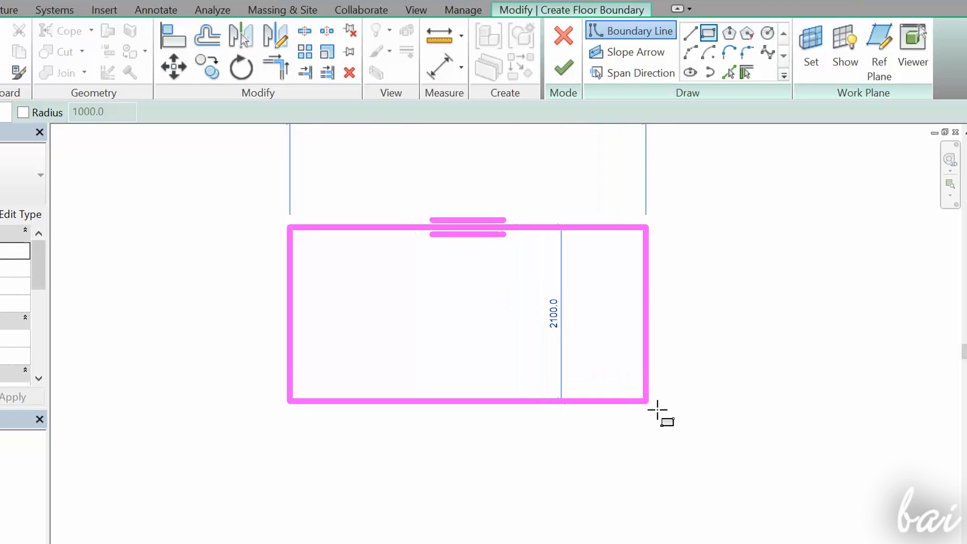
{"action": "left_click", "coordinate": [689, 432]}
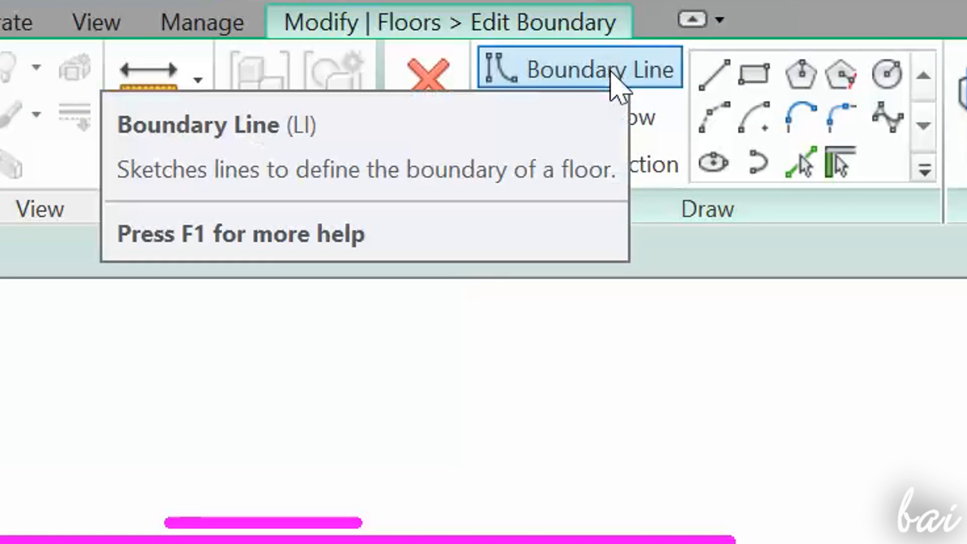
{"action": "left_click", "coordinate": [646, 33]}
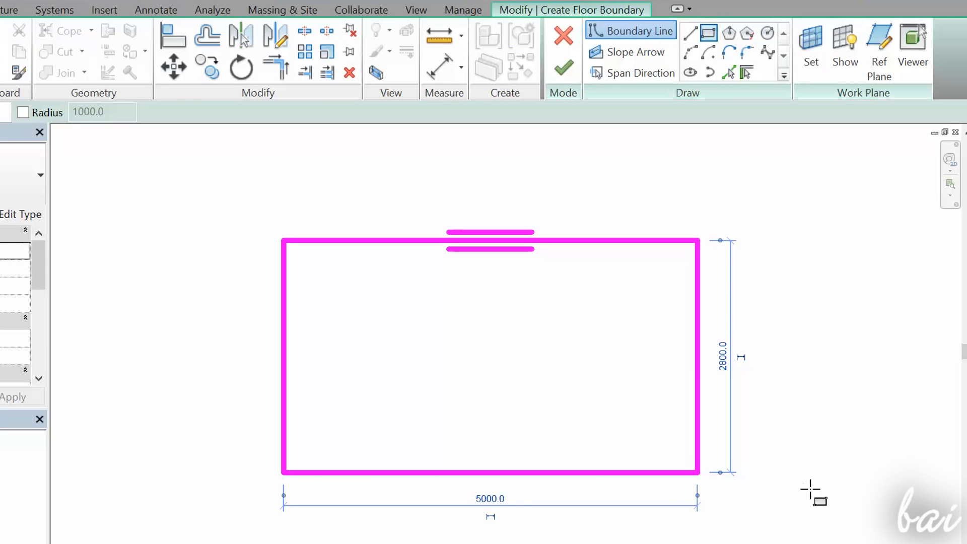
{"action": "left_click", "coordinate": [573, 77]}
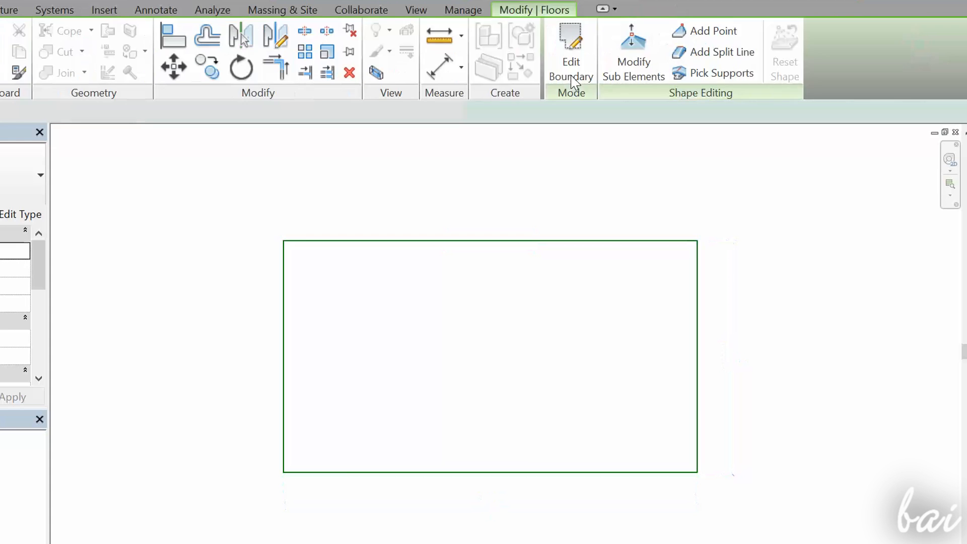
Open the finished floor's boundary for editing and discard the smaller rectangular floor sketch, confirming the loss.
{"action": "left_click", "coordinate": [572, 76]}
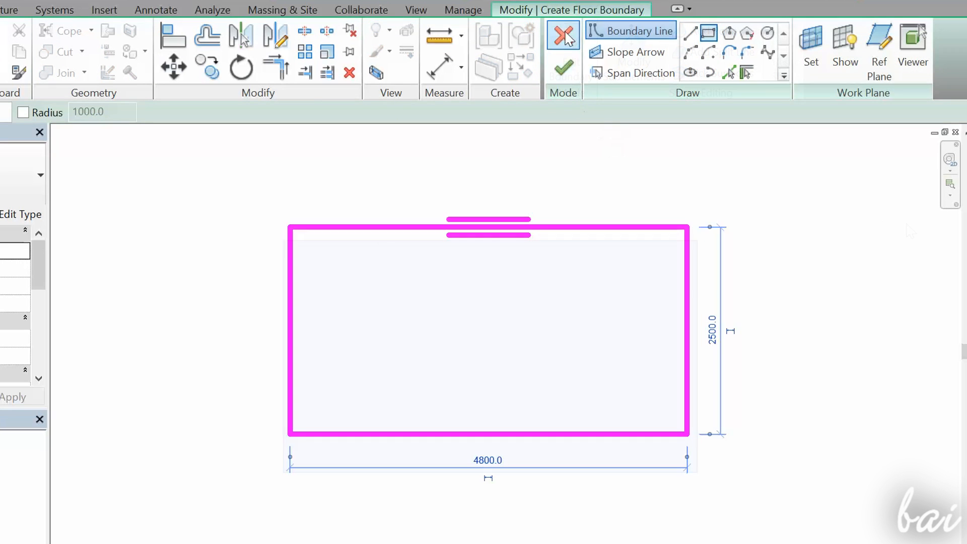
{"action": "left_click", "coordinate": [565, 36]}
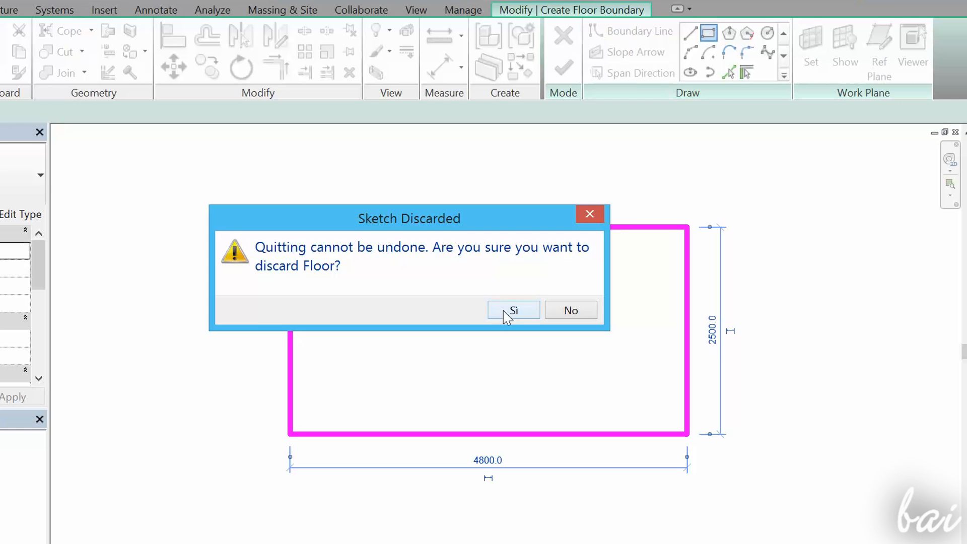
{"action": "left_click", "coordinate": [507, 312]}
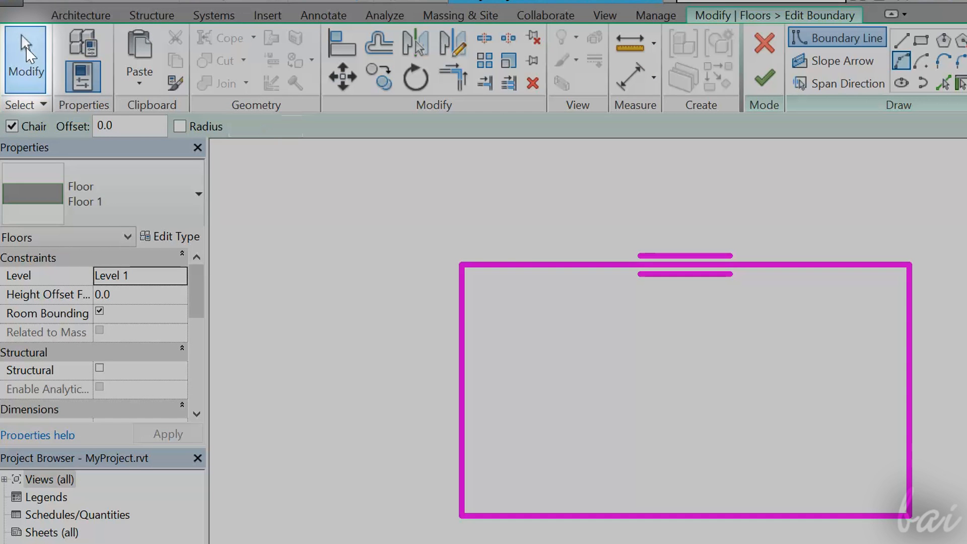
Select the rectangle's upper, left, lower and right boundary lines one at a time in selection mode.
{"action": "left_click", "coordinate": [25, 50]}
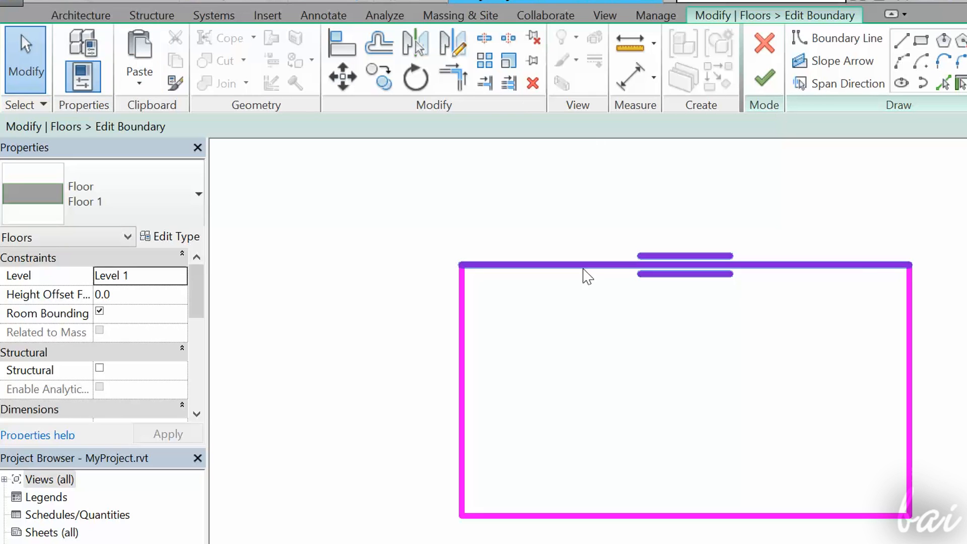
{"action": "left_click", "coordinate": [586, 265]}
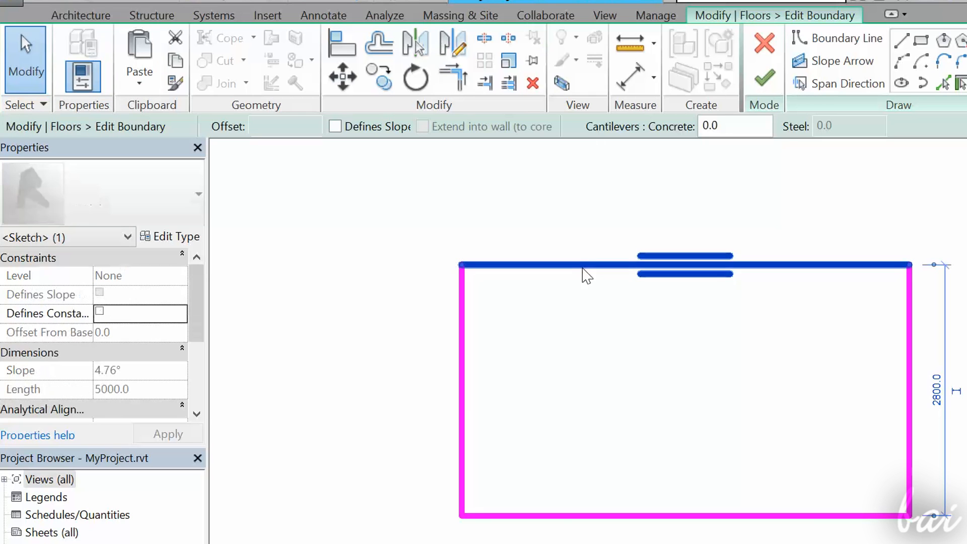
{"action": "left_click", "coordinate": [467, 361]}
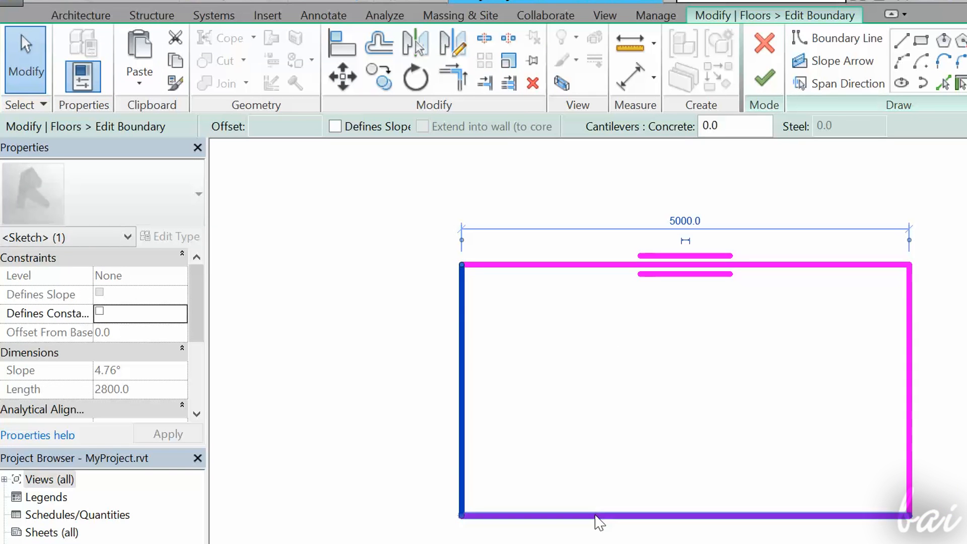
{"action": "left_click", "coordinate": [596, 515]}
{"action": "left_click", "coordinate": [909, 360]}
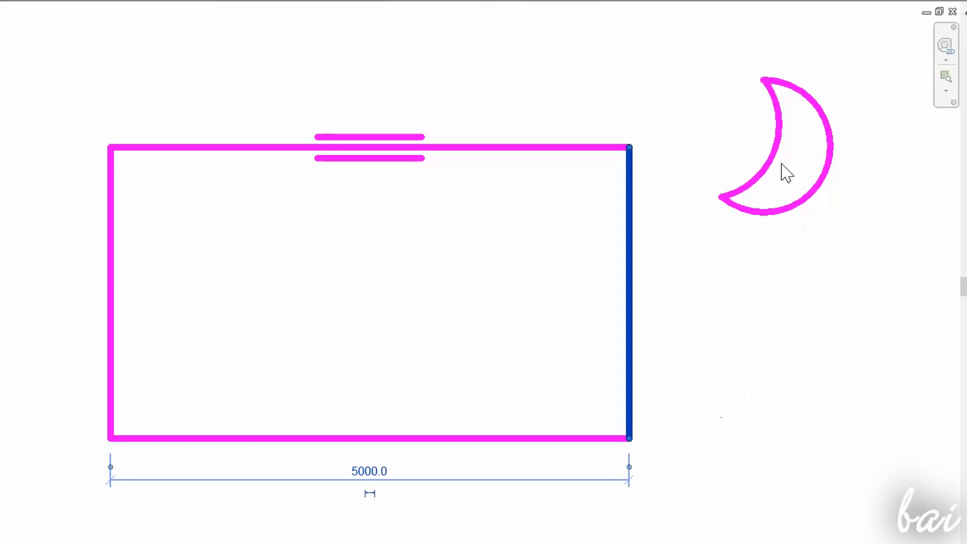
Select the crescent's outer arc, and try to move the upper endpoint of the rectangle's right boundary line outward.
{"action": "left_click", "coordinate": [880, 215]}
{"action": "left_click", "coordinate": [798, 206]}
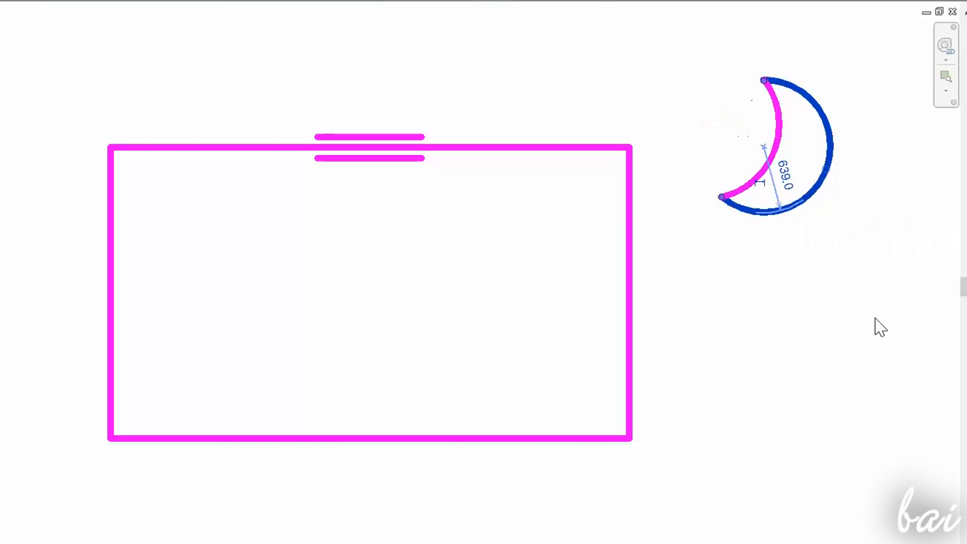
{"action": "left_click", "coordinate": [628, 296]}
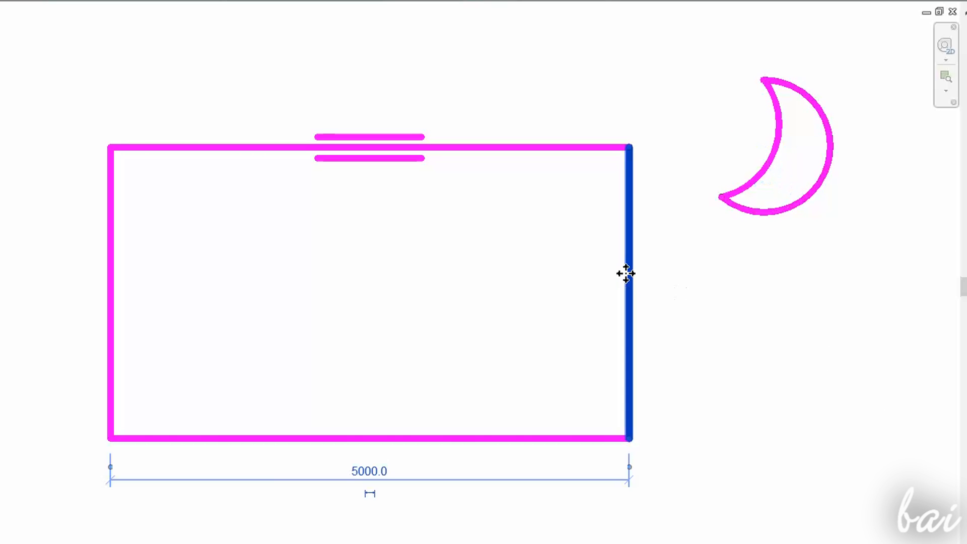
{"action": "left_click_drag", "start_coordinate": [630, 147], "coordinate": [679, 196]}
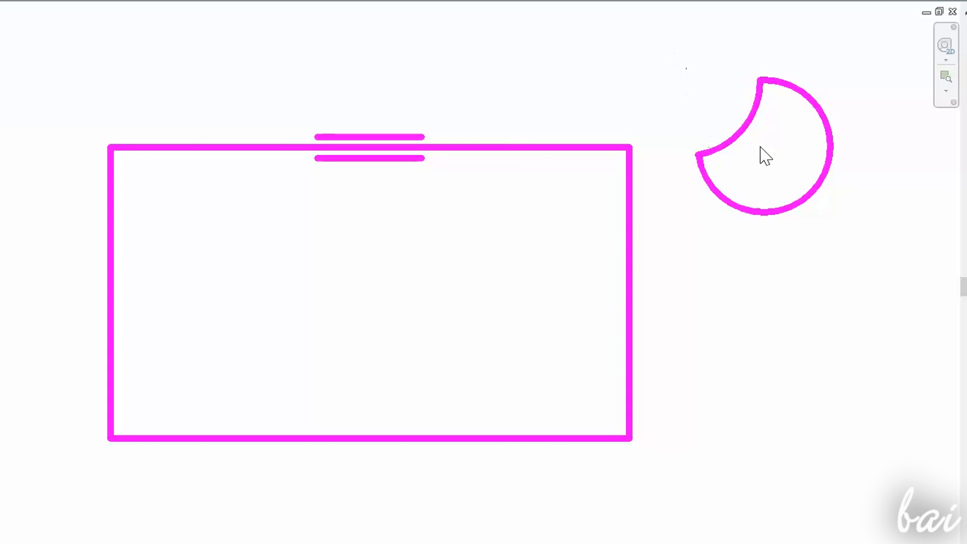
Delete the larger outer arc beside the rectangle and move the remaining inner arc downward.
{"action": "left_click", "coordinate": [750, 138]}
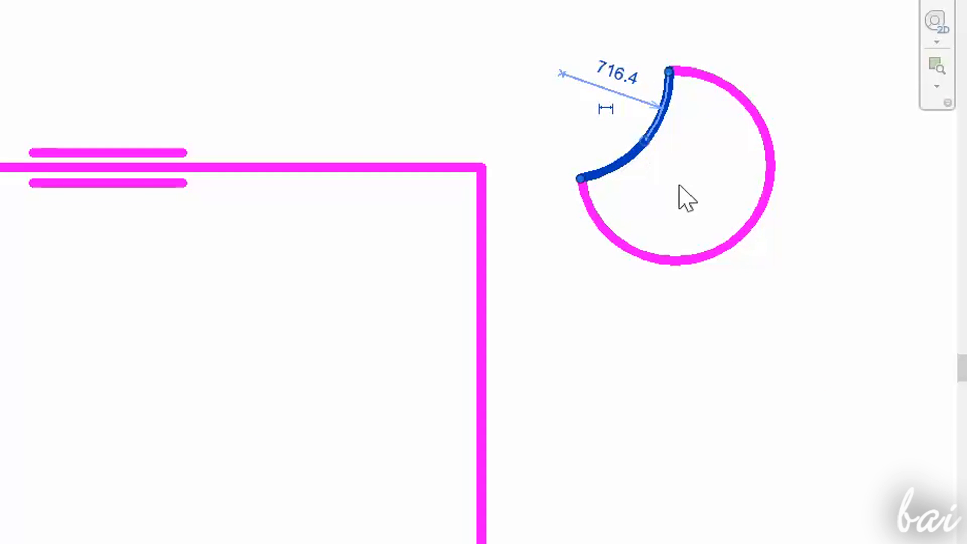
{"action": "left_click", "coordinate": [794, 196]}
{"action": "key", "text": "Delete"}
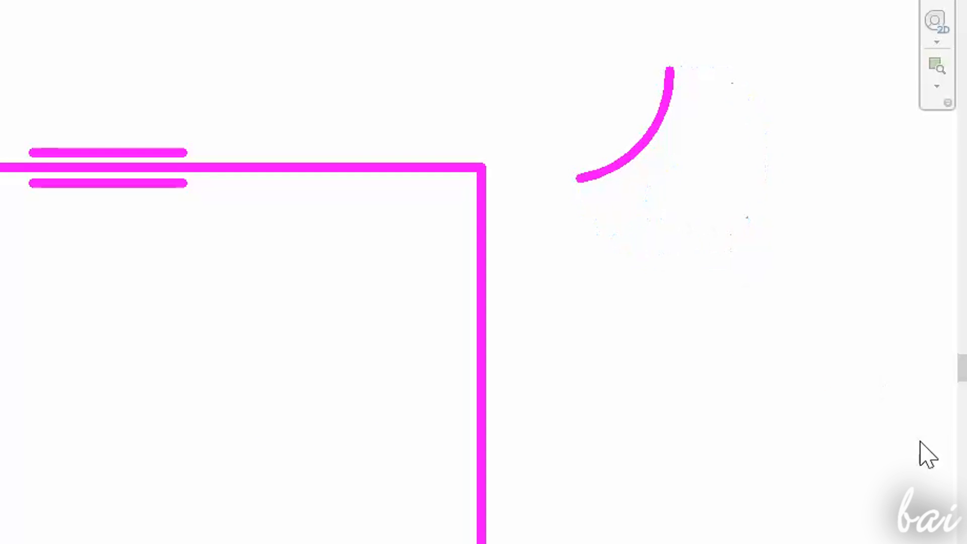
{"action": "left_click", "coordinate": [653, 142]}
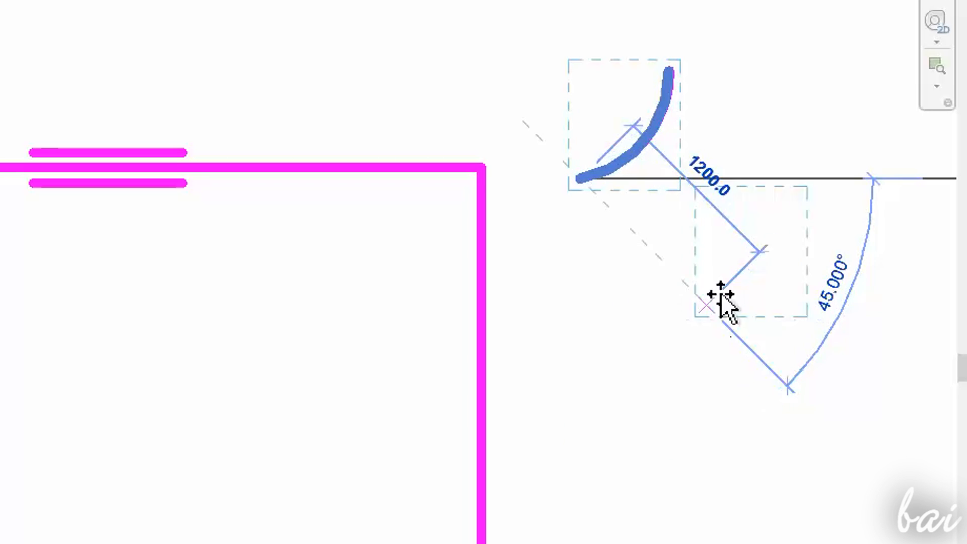
{"action": "left_click", "coordinate": [614, 386]}
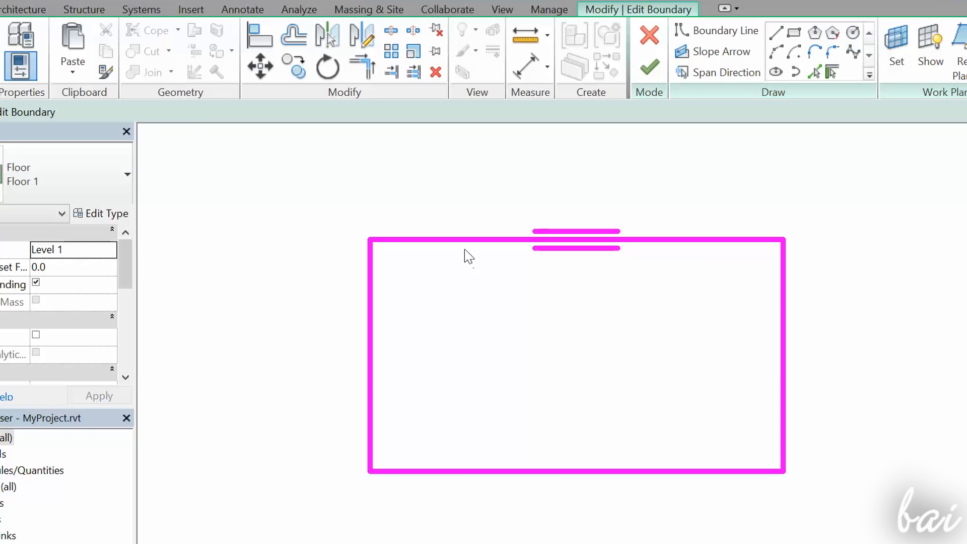
Rotate all four boundary lines of the rectangle together by 90 degrees clockwise about their centre, and undo the rotation.
{"action": "left_click", "coordinate": [459, 241]}
{"action": "left_click", "coordinate": [369, 325], "text": "ctrl"}
{"action": "left_click", "coordinate": [495, 470], "text": "ctrl"}
{"action": "left_click", "coordinate": [784, 359], "text": "ctrl"}
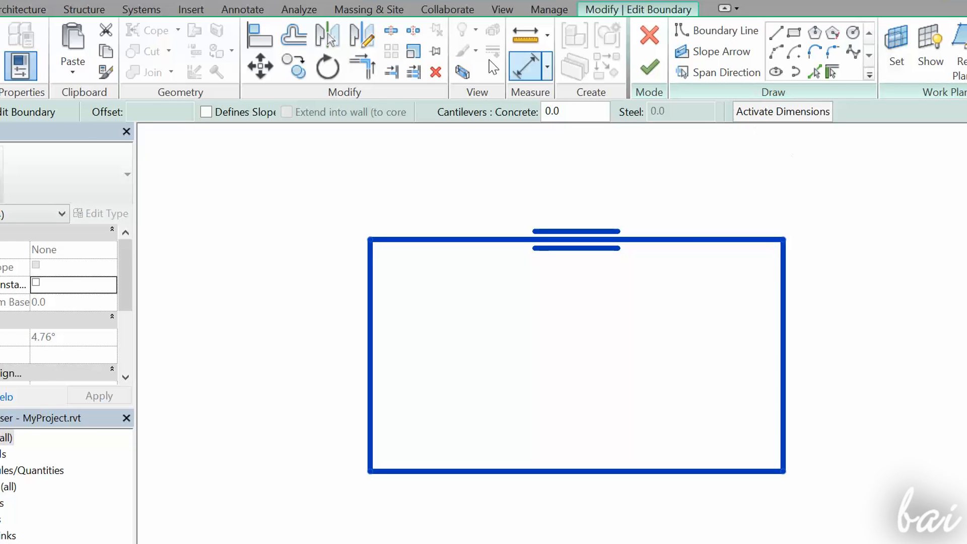
{"action": "left_click", "coordinate": [319, 72]}
{"action": "scroll", "coordinate": [643, 352], "scroll_direction": "down", "scroll_amount": 2}
{"action": "left_click", "coordinate": [640, 337]}
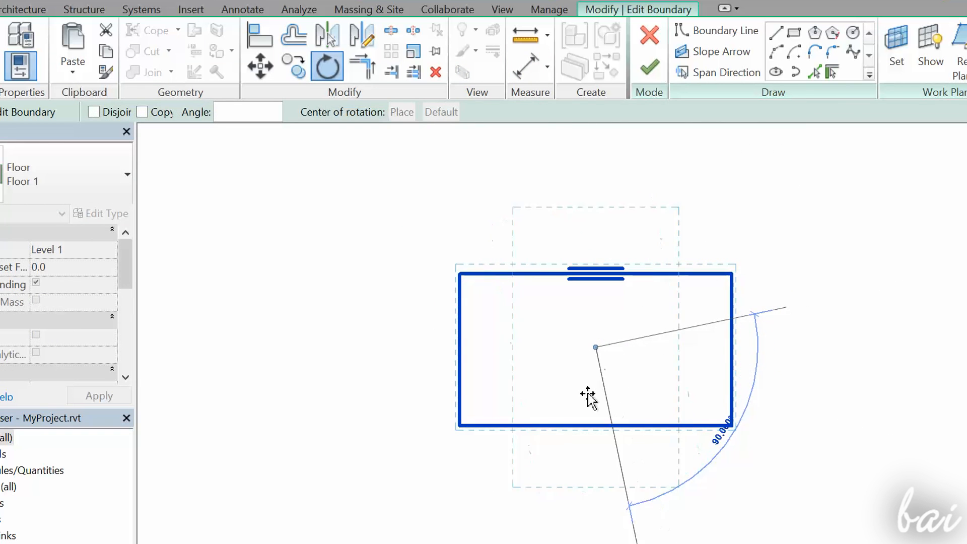
{"action": "left_click", "coordinate": [621, 440]}
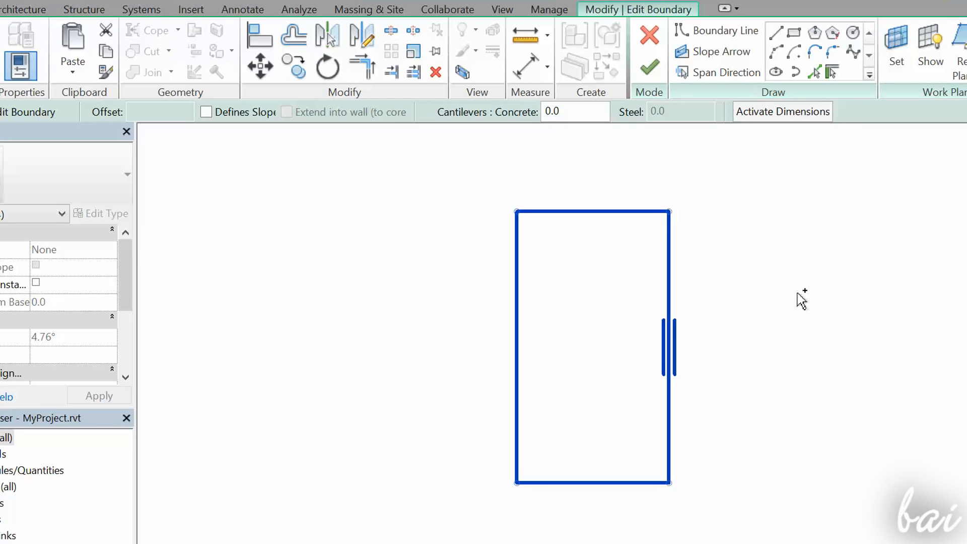
{"action": "key", "text": "ctrl+z"}
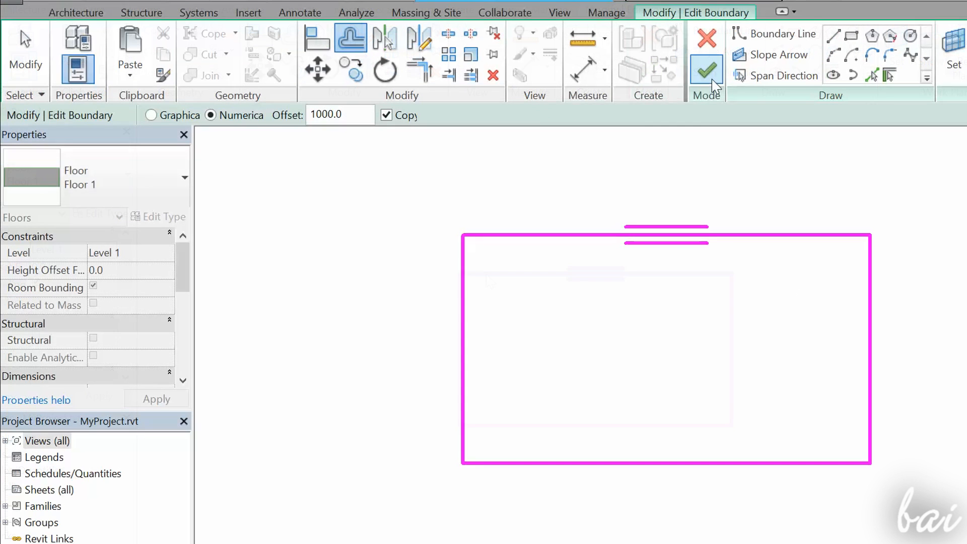
Finish the floor's boundary edit and move the whole floor slightly to the right in the plan.
{"action": "left_click", "coordinate": [708, 70]}
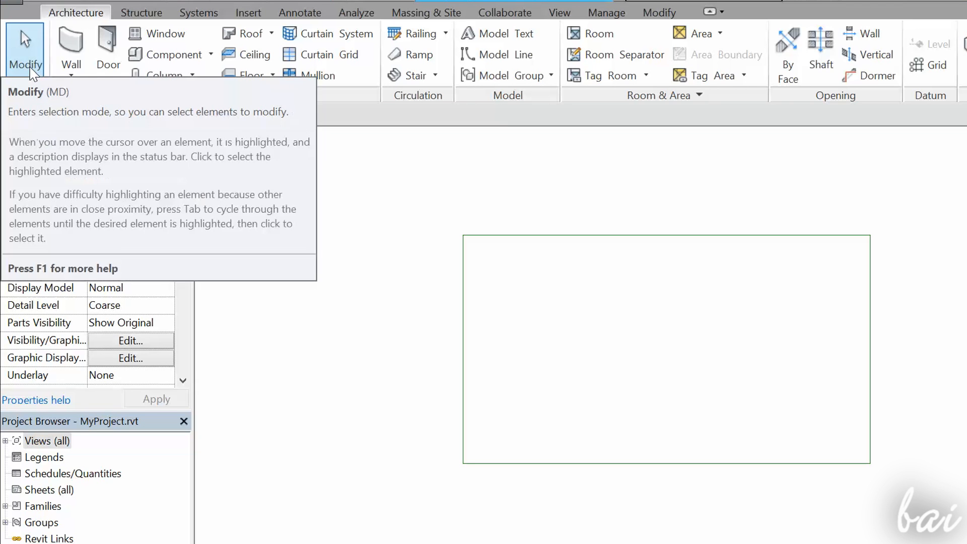
{"action": "left_click", "coordinate": [535, 236]}
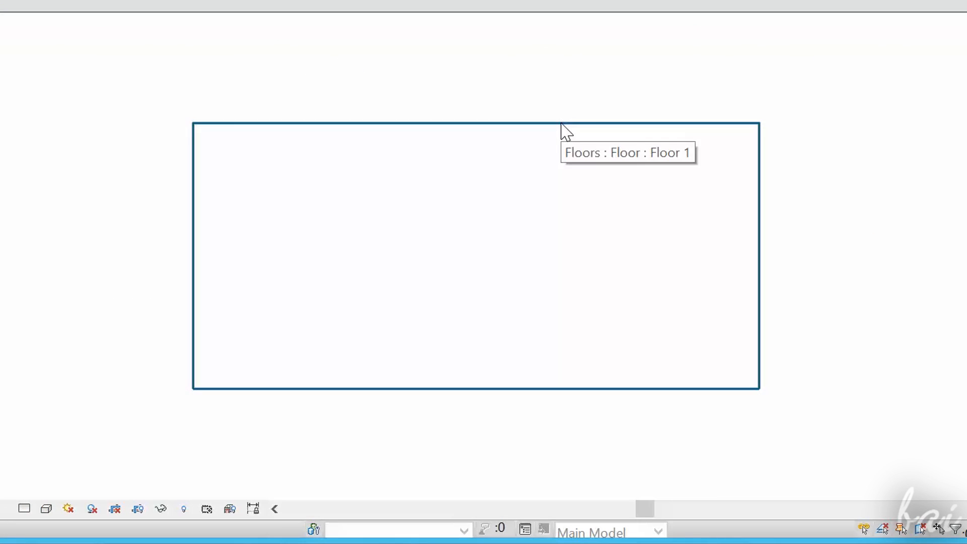
{"action": "left_click", "coordinate": [560, 126]}
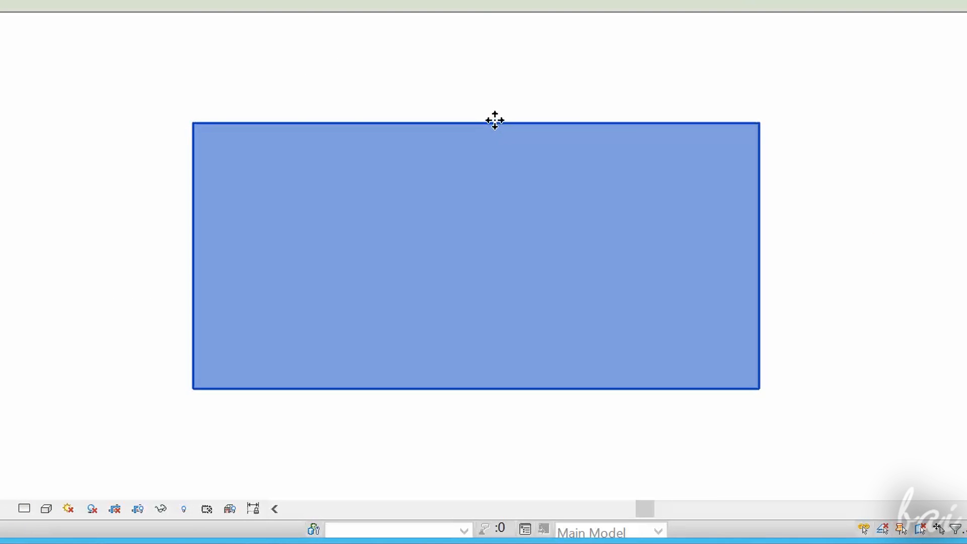
{"action": "left_click_drag", "start_coordinate": [492, 123], "coordinate": [572, 114]}
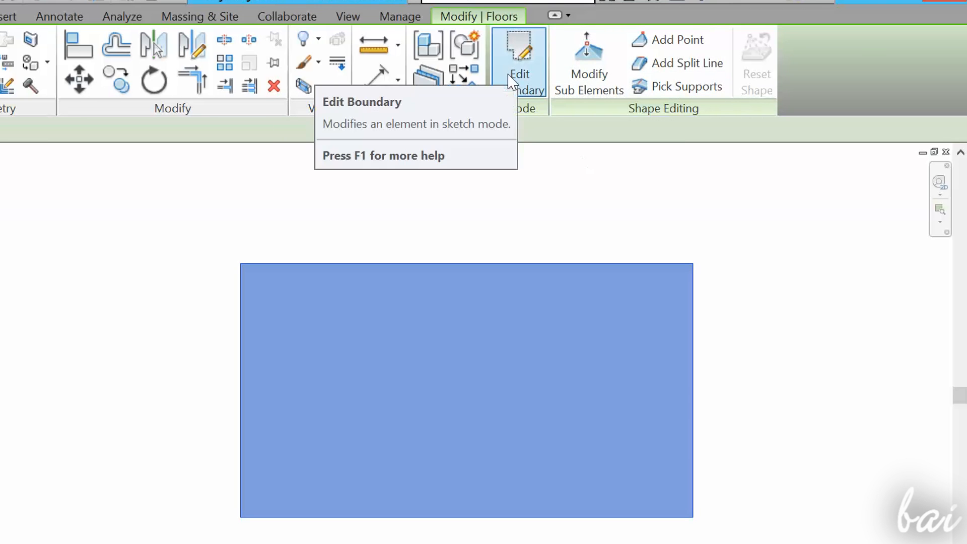
Edit the floor's boundary and sketch a second rectangle, about 6800 by 3500 mm, inside the existing outline.
{"action": "left_click", "coordinate": [510, 76]}
{"action": "left_click", "coordinate": [672, 42]}
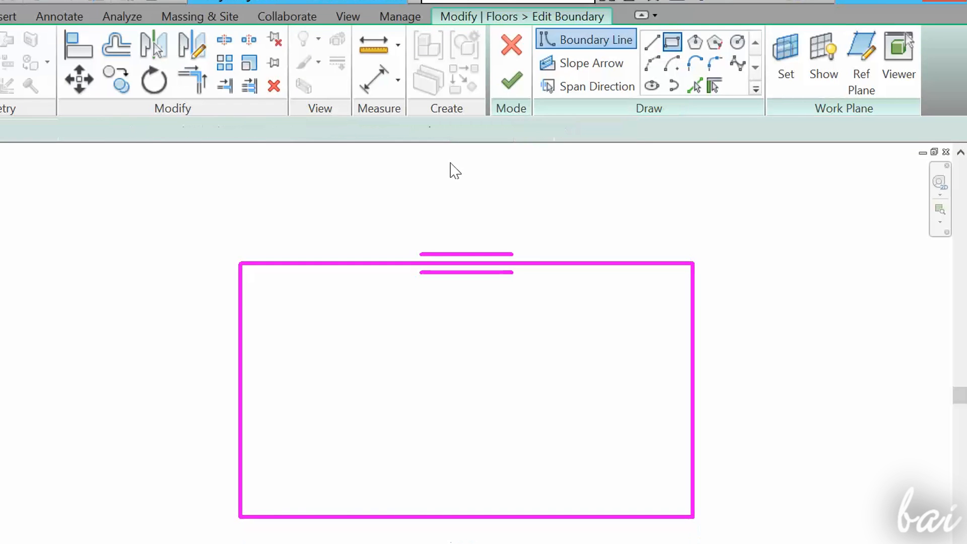
{"action": "left_click", "coordinate": [263, 283]}
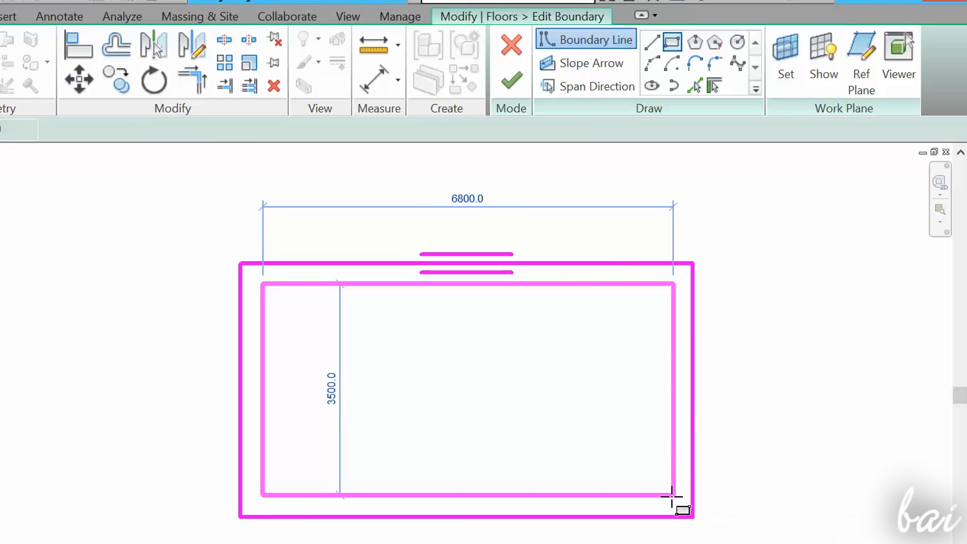
{"action": "left_click", "coordinate": [675, 494]}
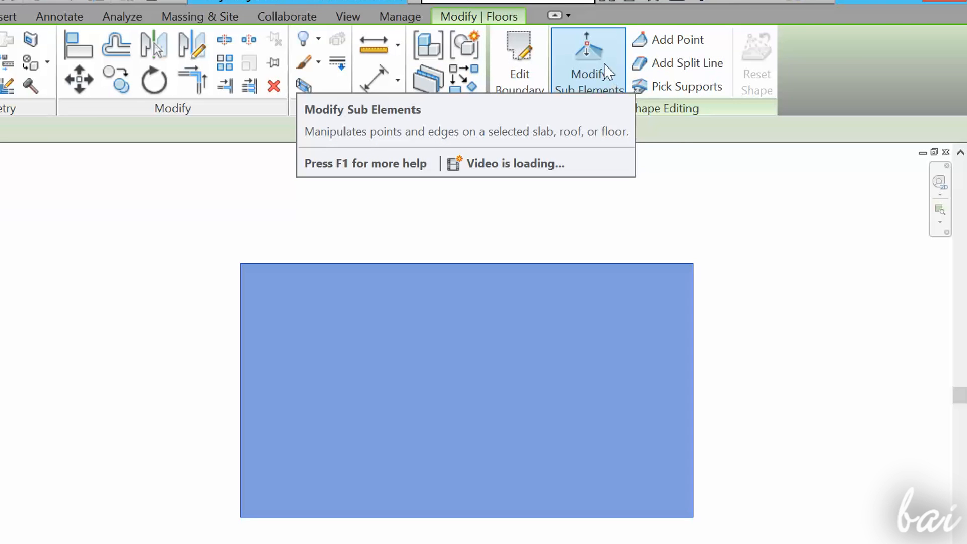
Reopen the floor's boundary sketch, finish the boundary edit and deselect the floor.
{"action": "left_click", "coordinate": [529, 88]}
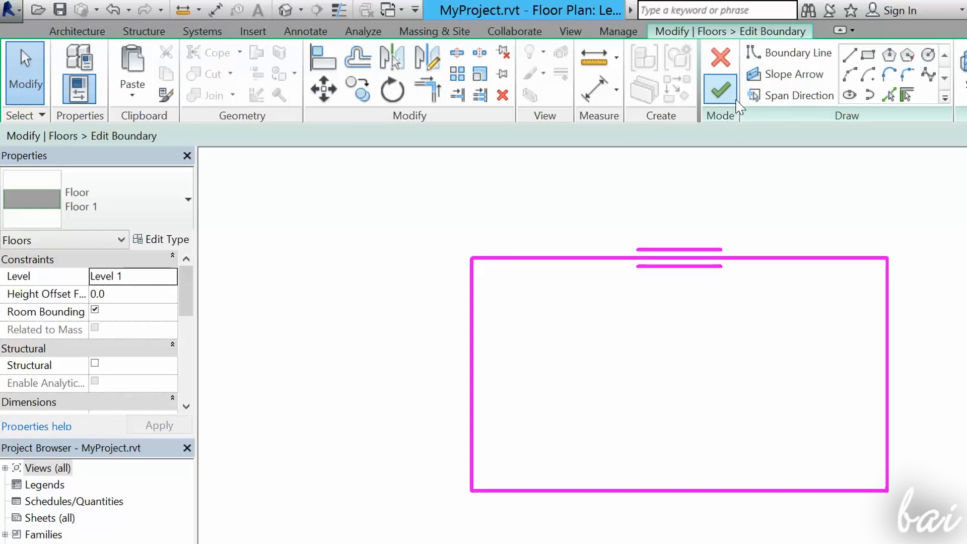
{"action": "left_click", "coordinate": [735, 96]}
{"action": "left_click", "coordinate": [665, 241]}
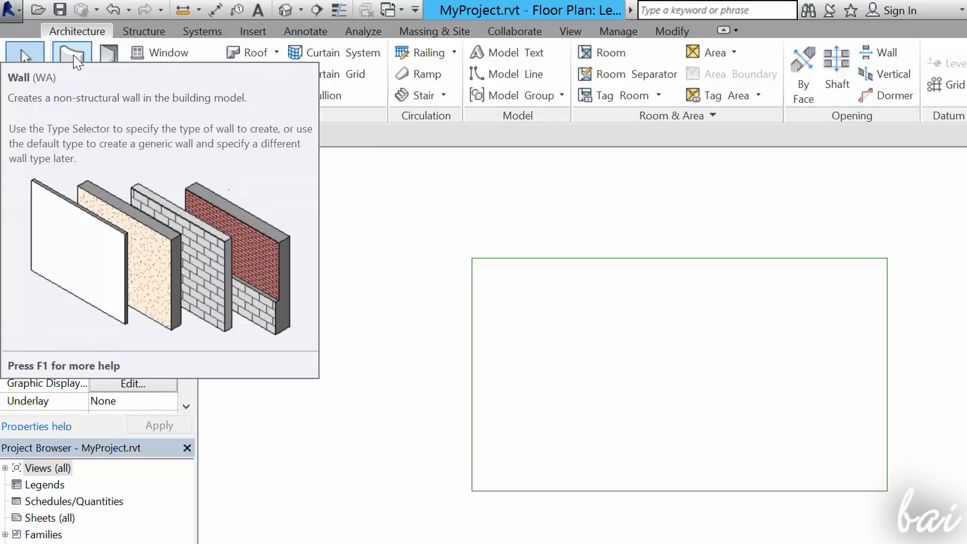
Draw a closed chain of four straight Wall 1 walls, 4000 mm high, centred on the floor's edges in the plan.
{"action": "left_click", "coordinate": [74, 60]}
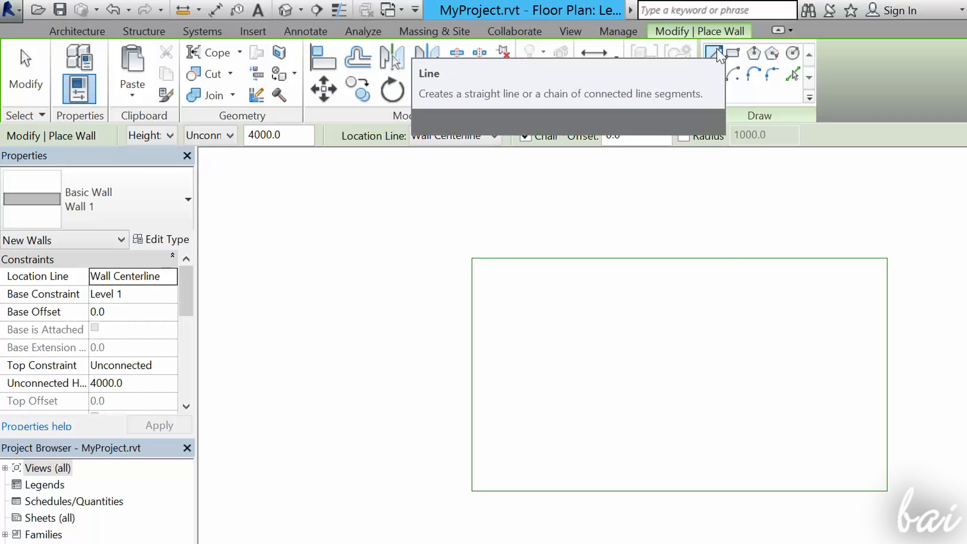
{"action": "left_click", "coordinate": [472, 259]}
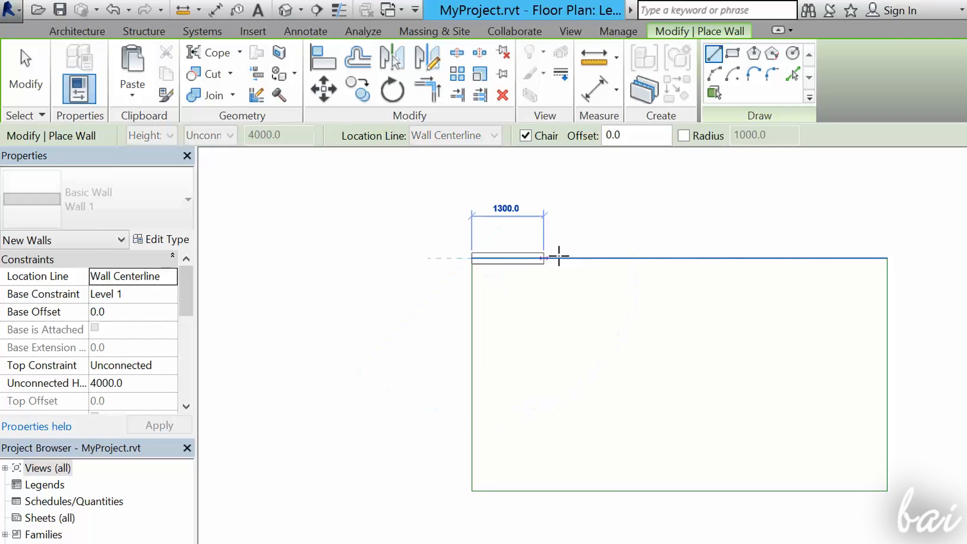
{"action": "left_click", "coordinate": [888, 259]}
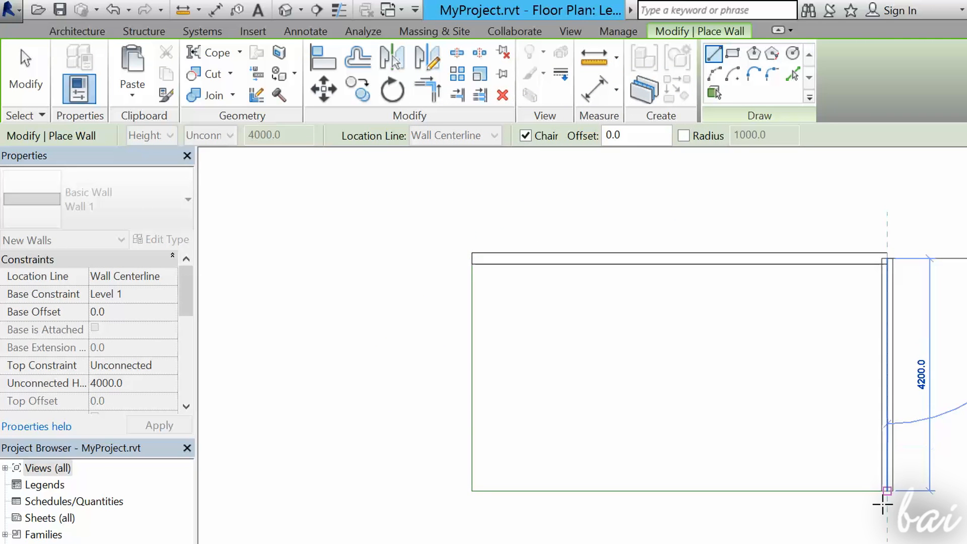
{"action": "left_click", "coordinate": [888, 491]}
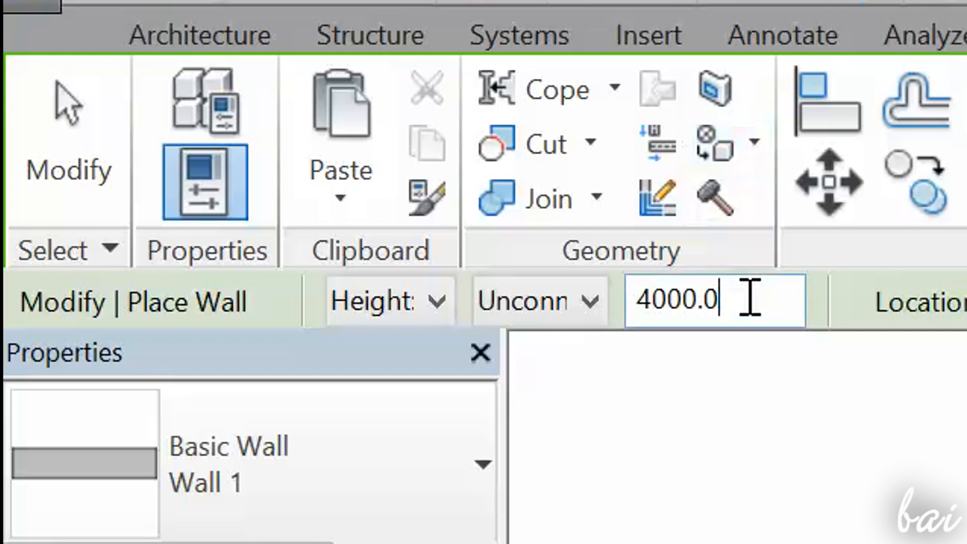
{"action": "left_click_drag", "start_coordinate": [746, 298], "coordinate": [628, 282]}
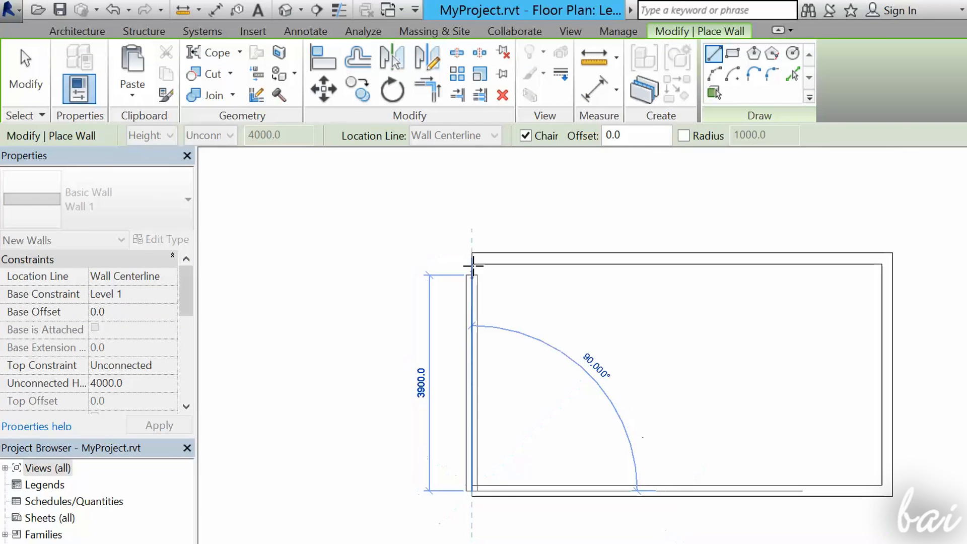
{"action": "left_click", "coordinate": [473, 257]}
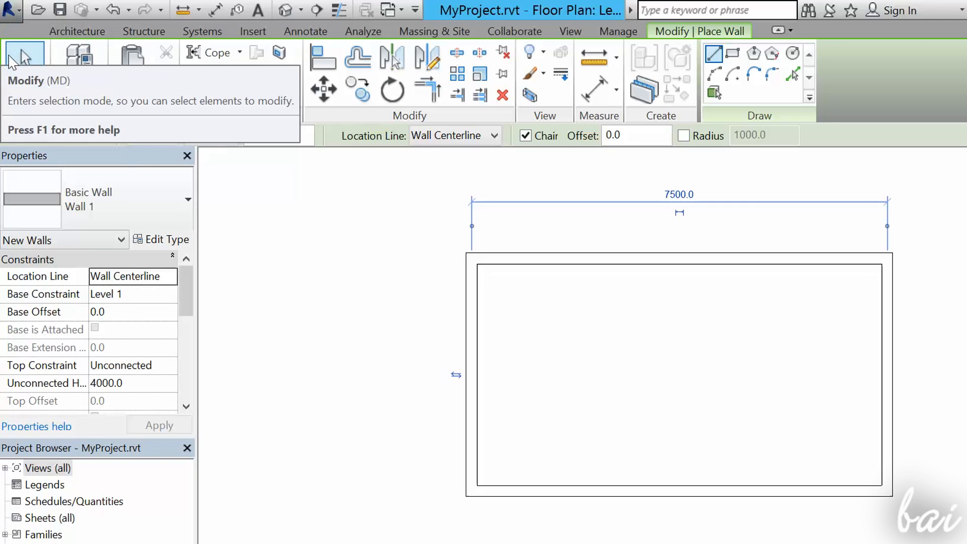
{"action": "left_click", "coordinate": [11, 61]}
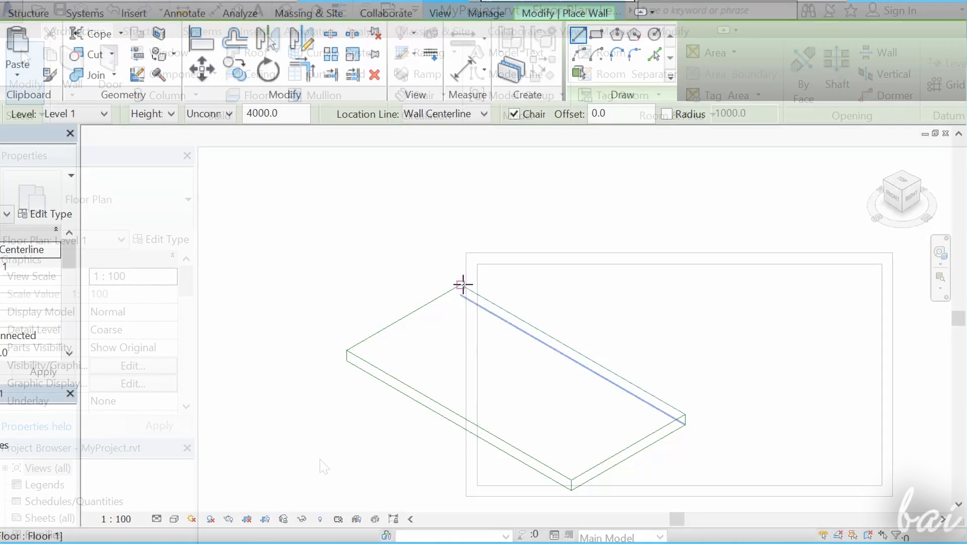
Draw connected 4000 mm high walls along the floor's edges in the 3D view, starting at its back corner.
{"action": "left_click", "coordinate": [460, 283]}
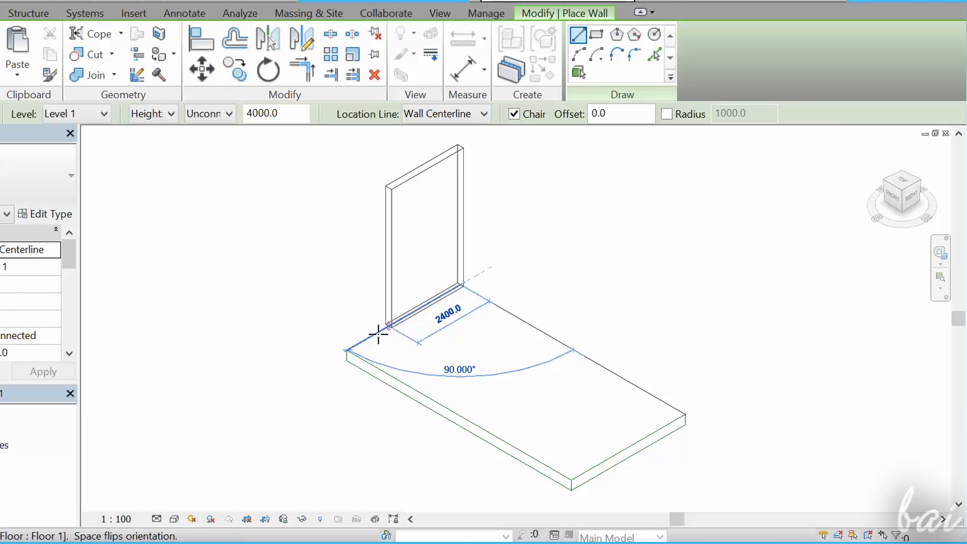
{"action": "left_click", "coordinate": [349, 349]}
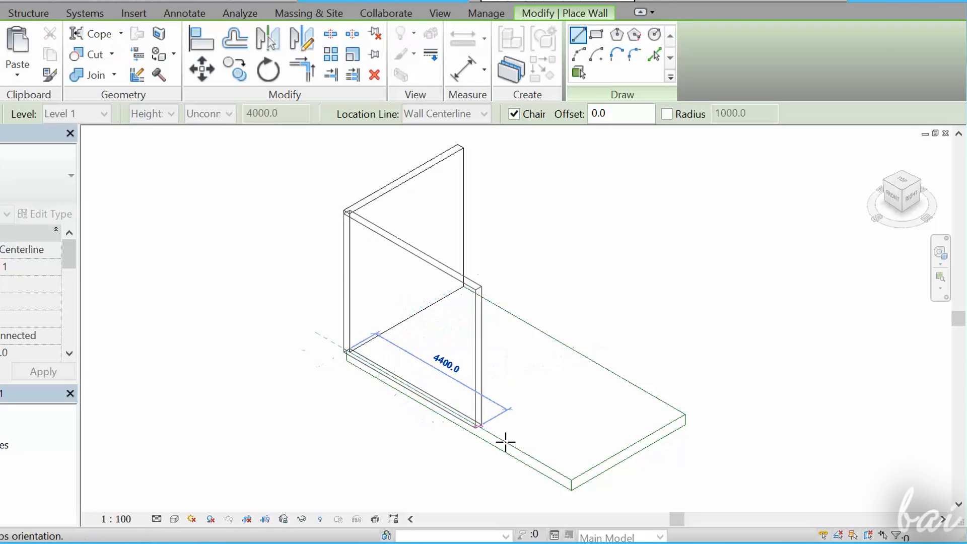
{"action": "left_click", "coordinate": [570, 479]}
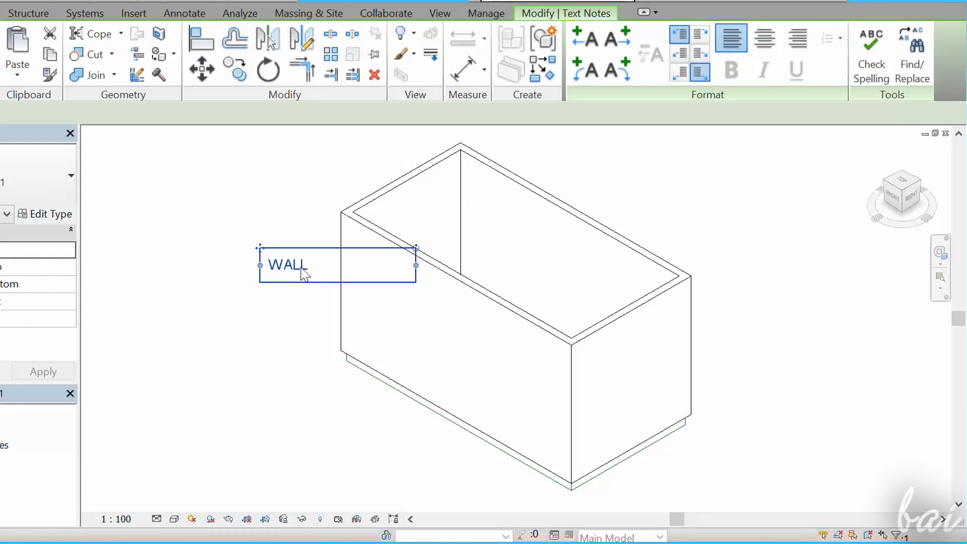
Place a text note reading "WALL" beside the front long wall in the 3D view.
{"action": "left_click_drag", "start_coordinate": [296, 247], "coordinate": [369, 261]}
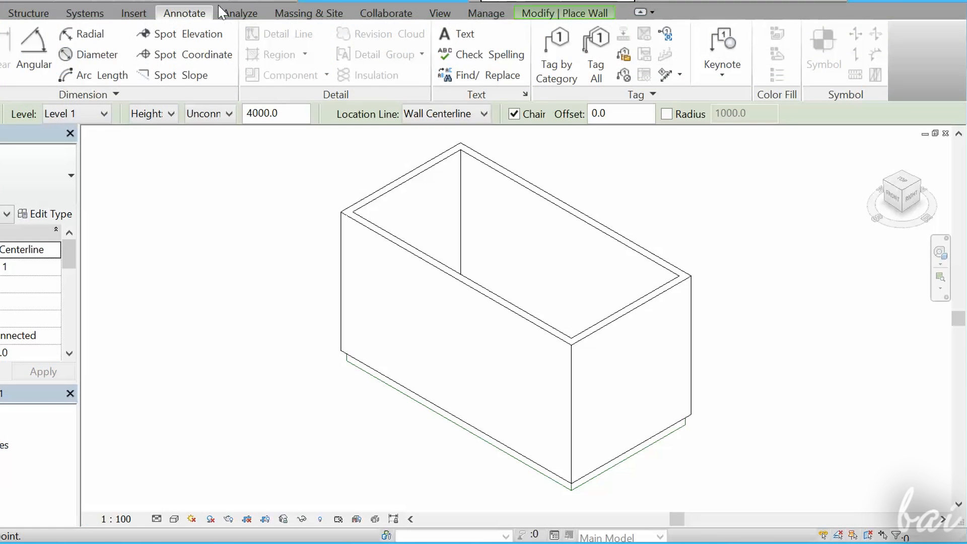
{"action": "left_click", "coordinate": [467, 35]}
{"action": "left_click_drag", "start_coordinate": [267, 257], "coordinate": [409, 352]}
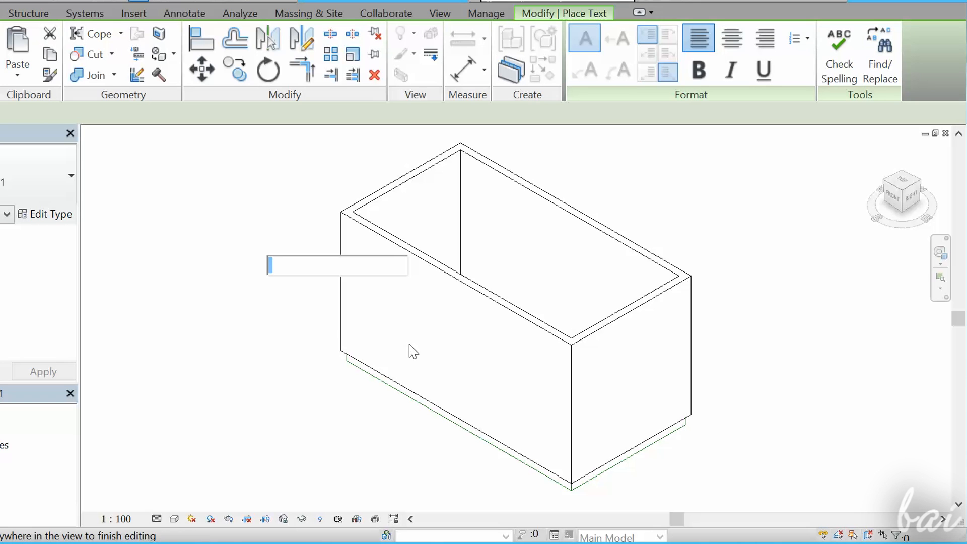
{"action": "type", "text": "WALL"}
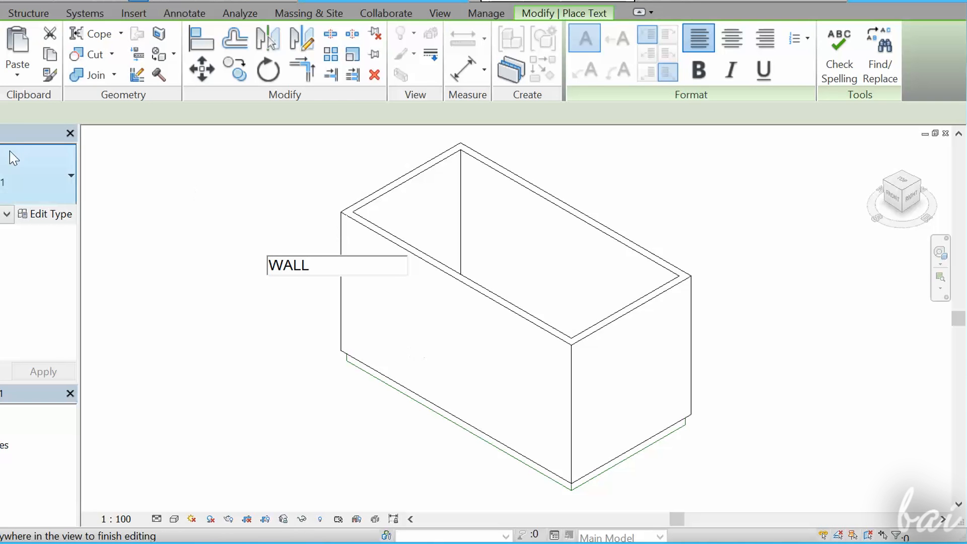
{"action": "left_click", "coordinate": [296, 248]}
{"action": "key", "text": "Escape"}
Move the "WALL" text note onto the front long wall's face and deselect it.
{"action": "left_click", "coordinate": [304, 274]}
{"action": "mouse_move", "coordinate": [304, 273]}
{"action": "left_mouse_down"}
{"action": "mouse_move", "coordinate": [367, 259]}
{"action": "mouse_move", "coordinate": [446, 362]}
{"action": "left_mouse_up"}
{"action": "left_click", "coordinate": [860, 356]}
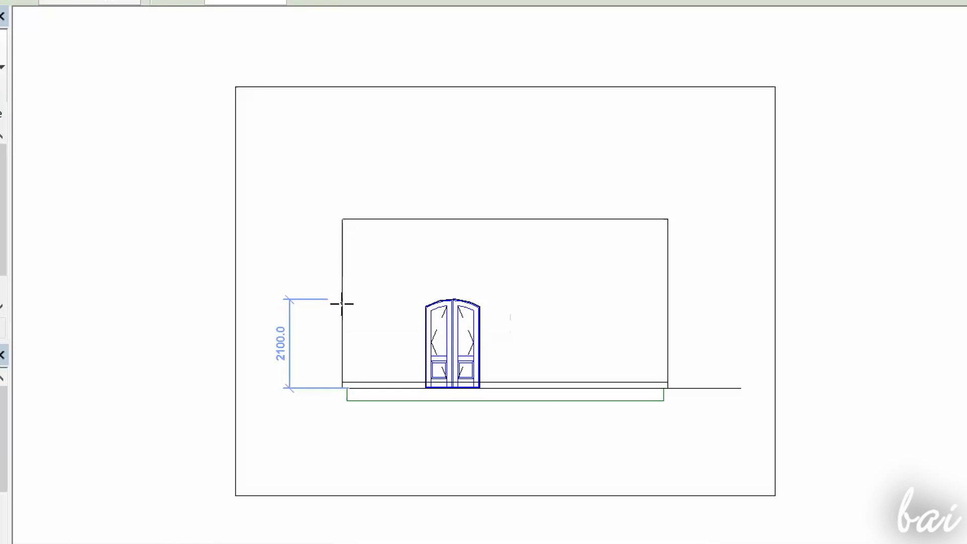
Add two levels in the elevation, one 2100 mm above the base at the door's top, another 1900 mm higher at the wall's top.
{"action": "left_click", "coordinate": [342, 299]}
{"action": "left_click", "coordinate": [742, 298]}
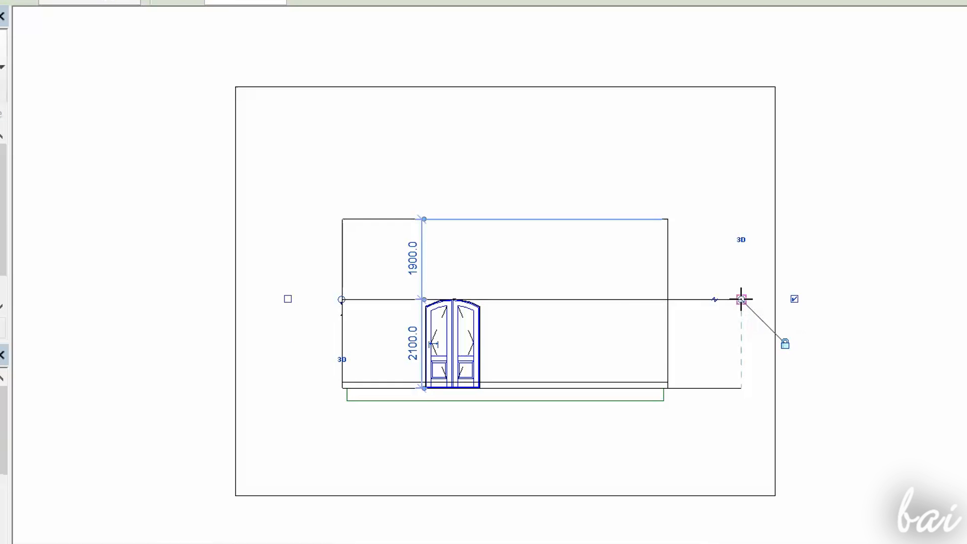
{"action": "left_click", "coordinate": [343, 218]}
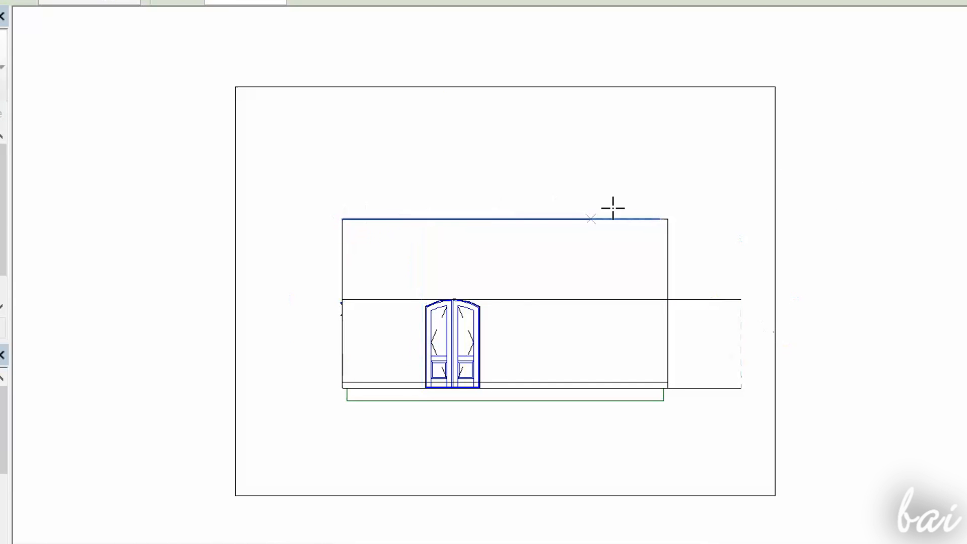
{"action": "left_click", "coordinate": [741, 219]}
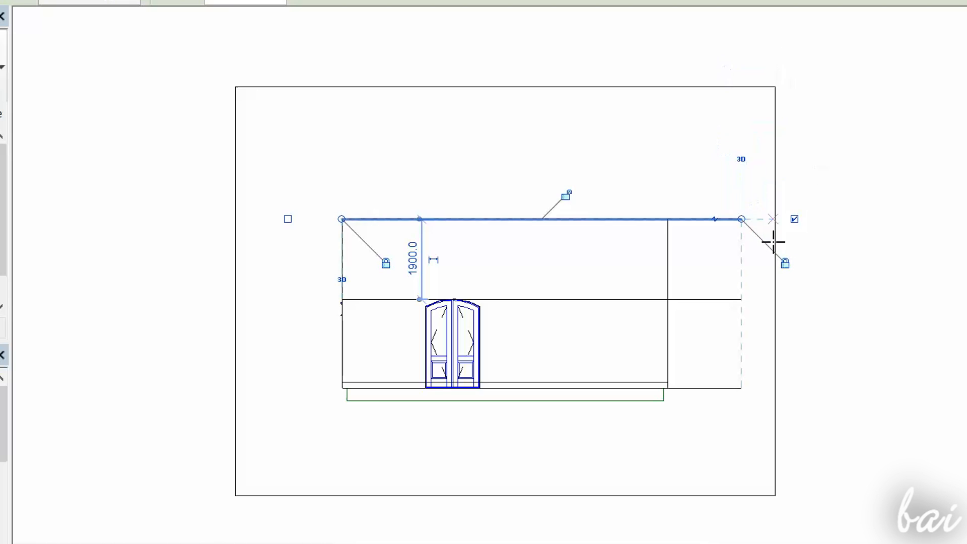
{"action": "scroll", "coordinate": [778, 277], "scroll_direction": "up", "scroll_amount": 3}
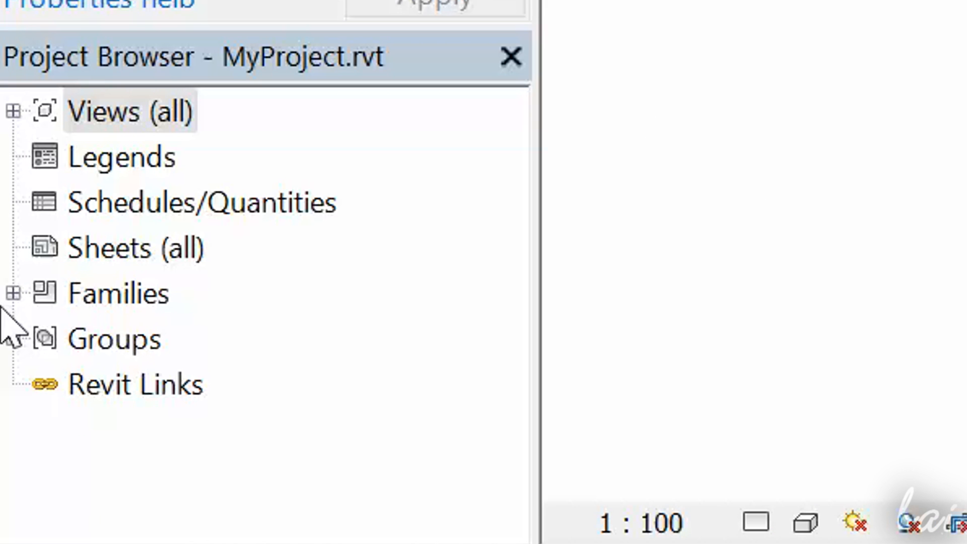
Expand the project's views and examine the Level 1 entries under Structural Plans and Floor Plans.
{"action": "left_click", "coordinate": [21, 114]}
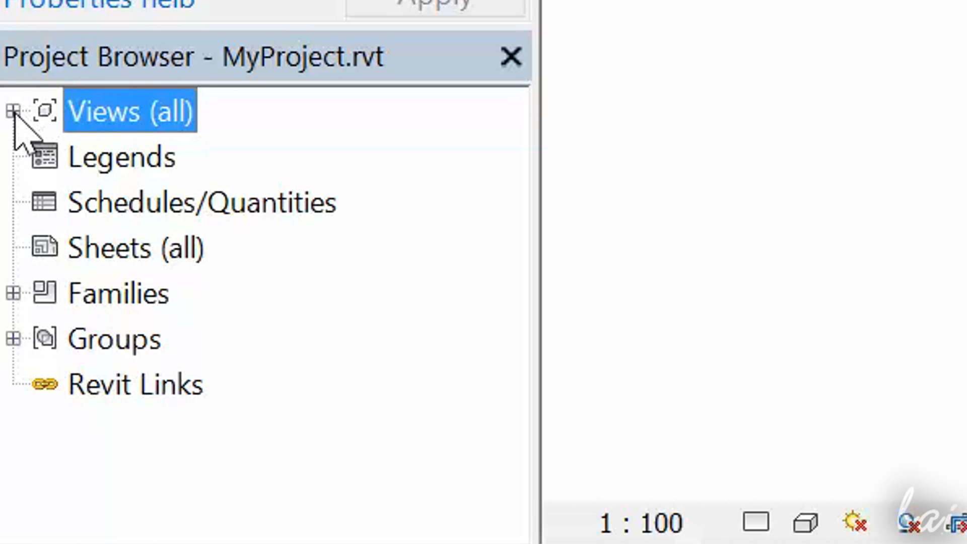
{"action": "left_click", "coordinate": [14, 111]}
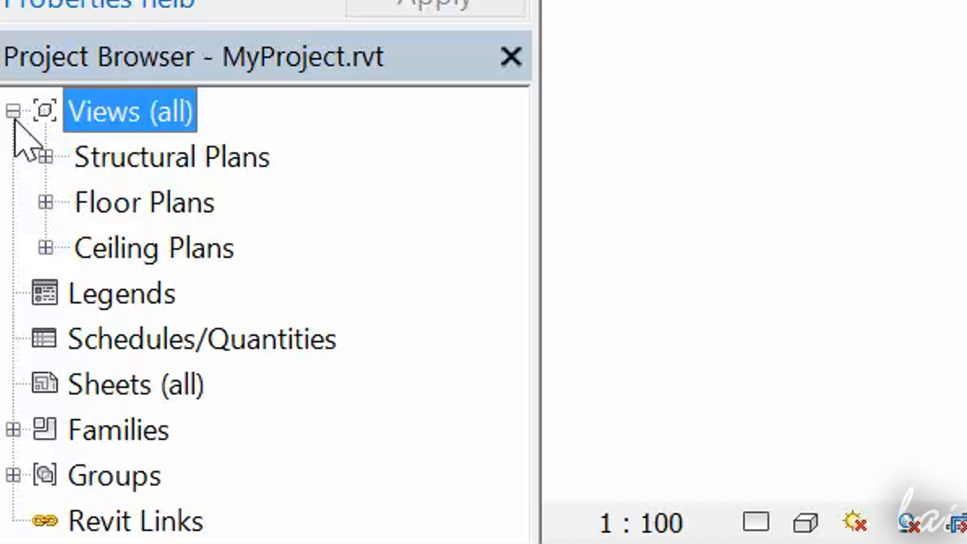
{"action": "left_click", "coordinate": [45, 202]}
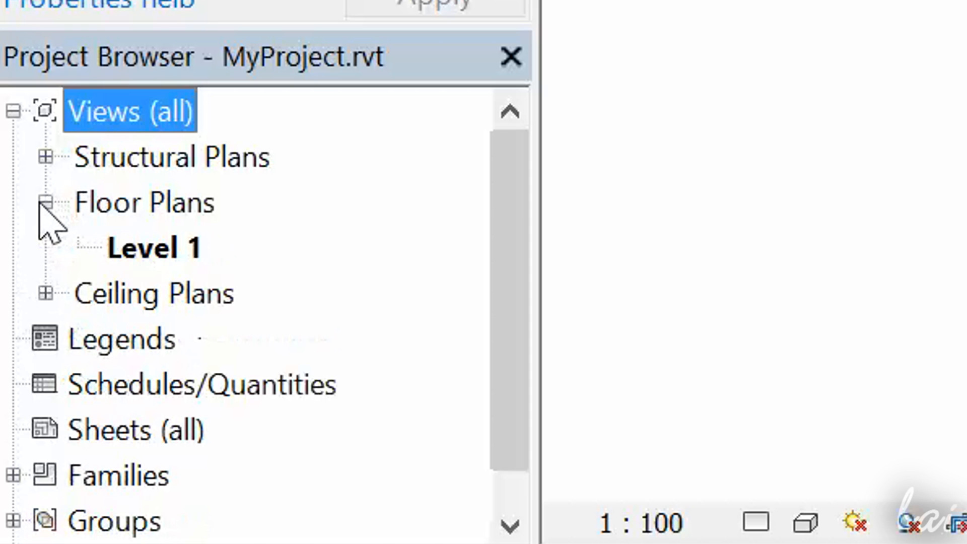
{"action": "left_click", "coordinate": [45, 157]}
{"action": "left_click", "coordinate": [141, 204]}
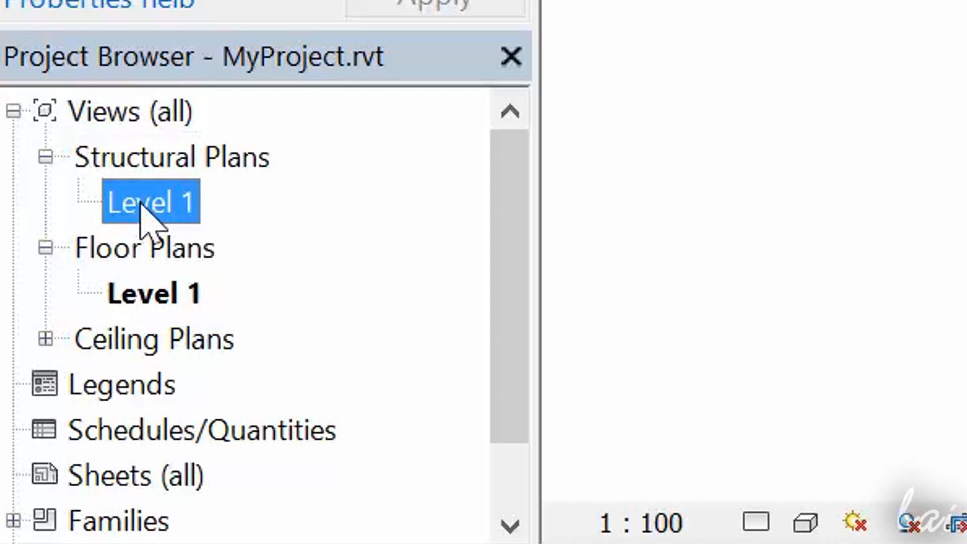
{"action": "left_click", "coordinate": [166, 296]}
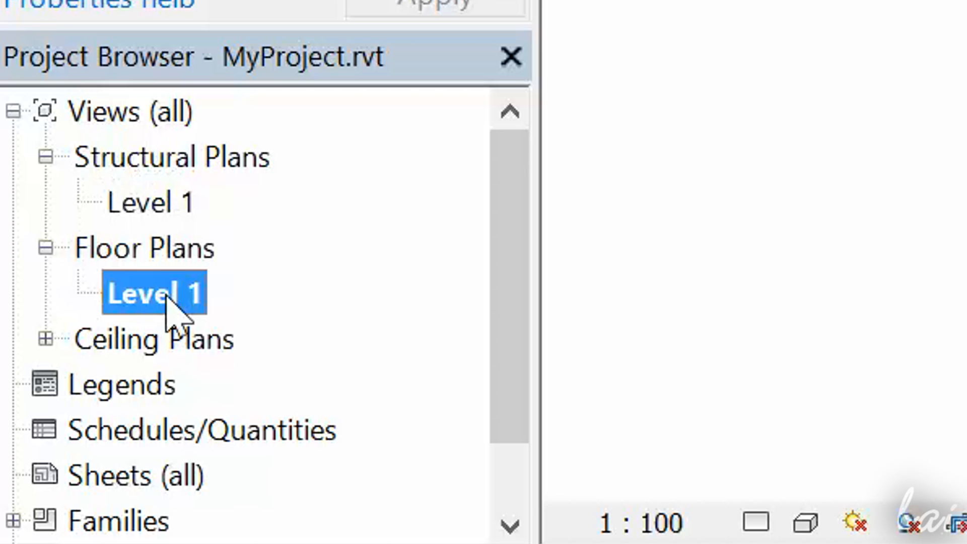
Expand Ceiling Plans and compare its Level 1 view with the floor and structural plans of the same level.
{"action": "left_click", "coordinate": [45, 338]}
{"action": "left_click", "coordinate": [133, 379]}
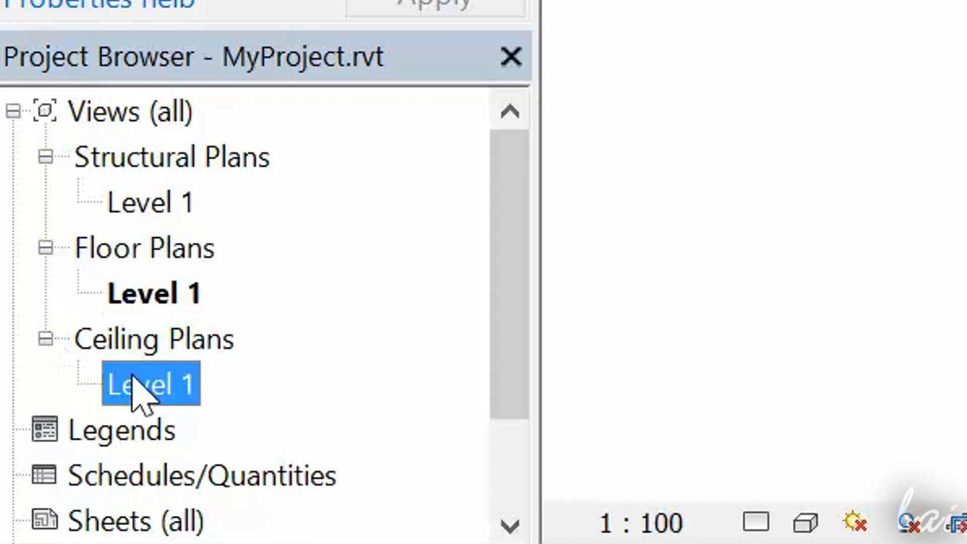
{"action": "left_click", "coordinate": [127, 304]}
{"action": "left_click", "coordinate": [164, 202]}
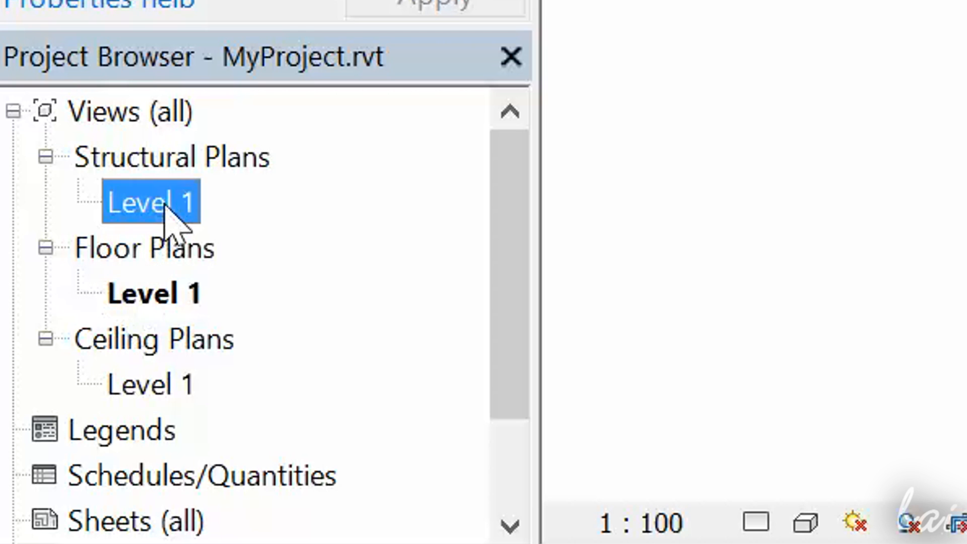
{"action": "left_click", "coordinate": [163, 308]}
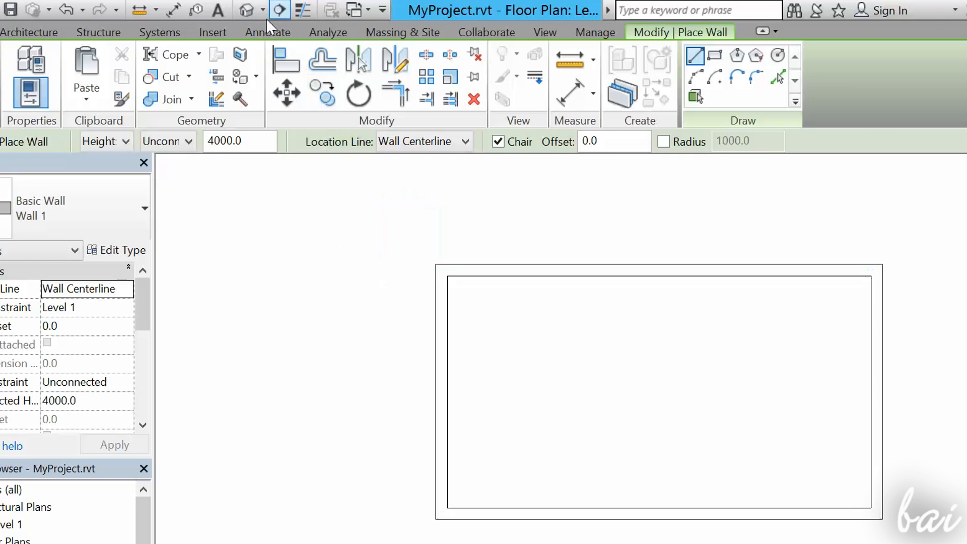
Switch to the default 3D view and examine the walled floor from successive upper corner viewpoints.
{"action": "left_click", "coordinate": [241, 12]}
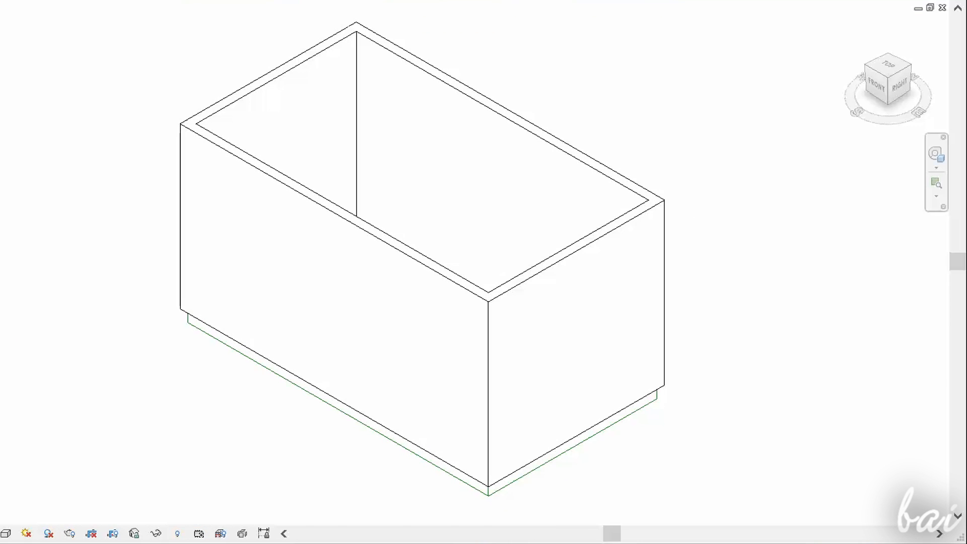
{"action": "left_click", "coordinate": [908, 65]}
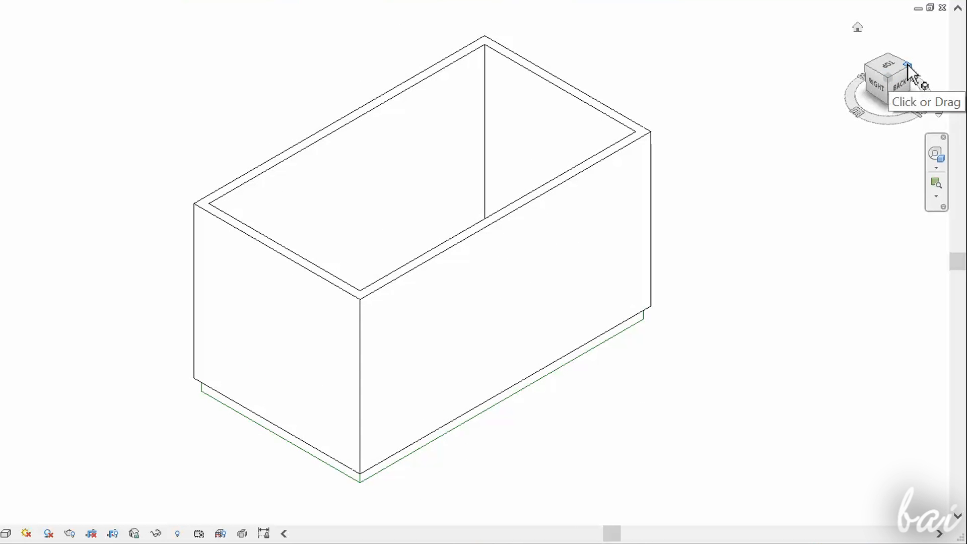
{"action": "left_click", "coordinate": [909, 65]}
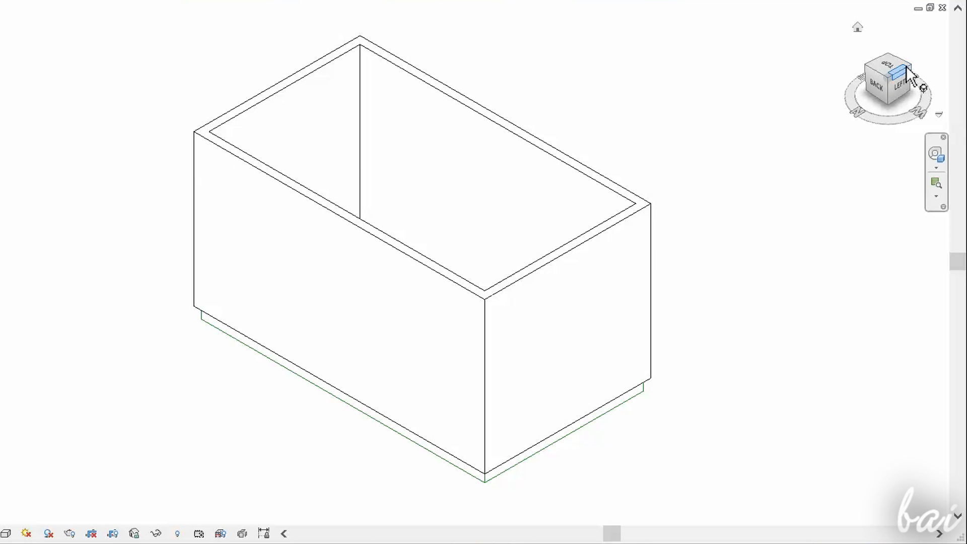
{"action": "left_click", "coordinate": [909, 66]}
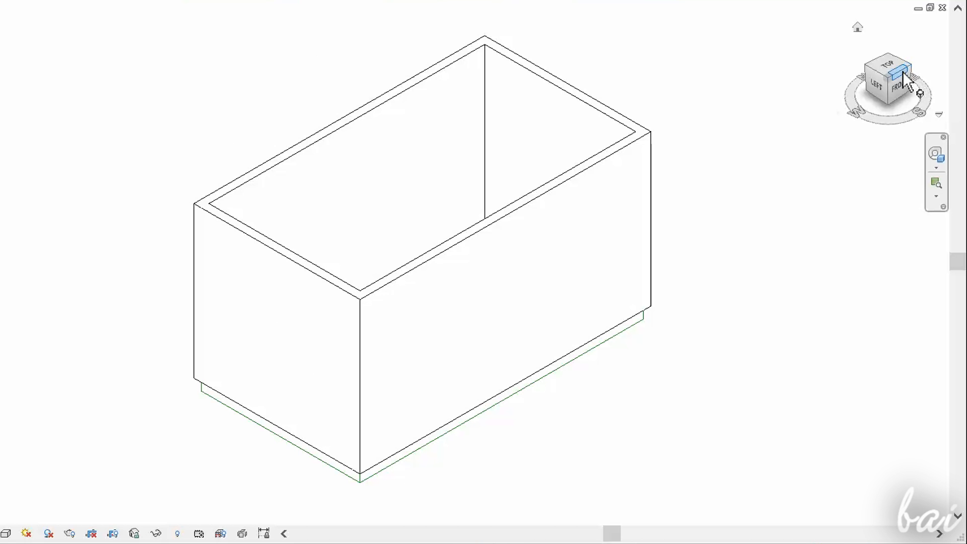
Examine the walled floor from the left side, directly from above, and from the upper left-front corner.
{"action": "left_click", "coordinate": [903, 85]}
{"action": "left_click", "coordinate": [906, 84]}
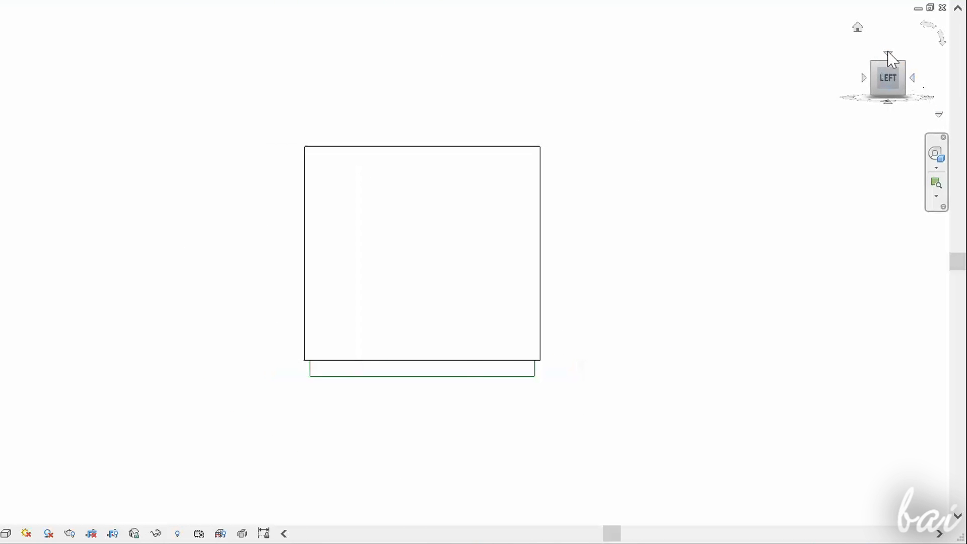
{"action": "left_click", "coordinate": [889, 53]}
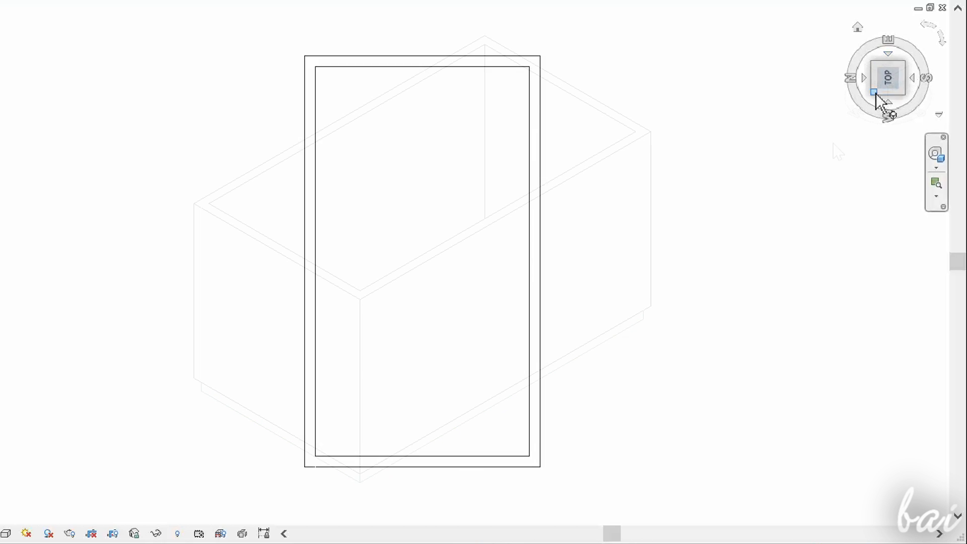
{"action": "left_click", "coordinate": [875, 94]}
Use the Full Navigation Wheel to pan and orbit the model, close it, and zoom in and out around the walls' inner corner.
{"action": "left_click", "coordinate": [936, 167]}
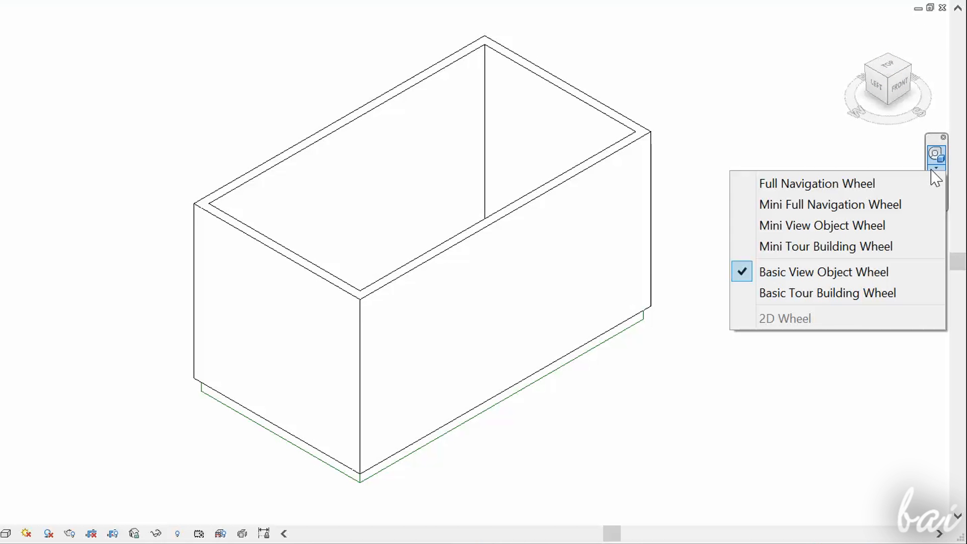
{"action": "left_click", "coordinate": [903, 186]}
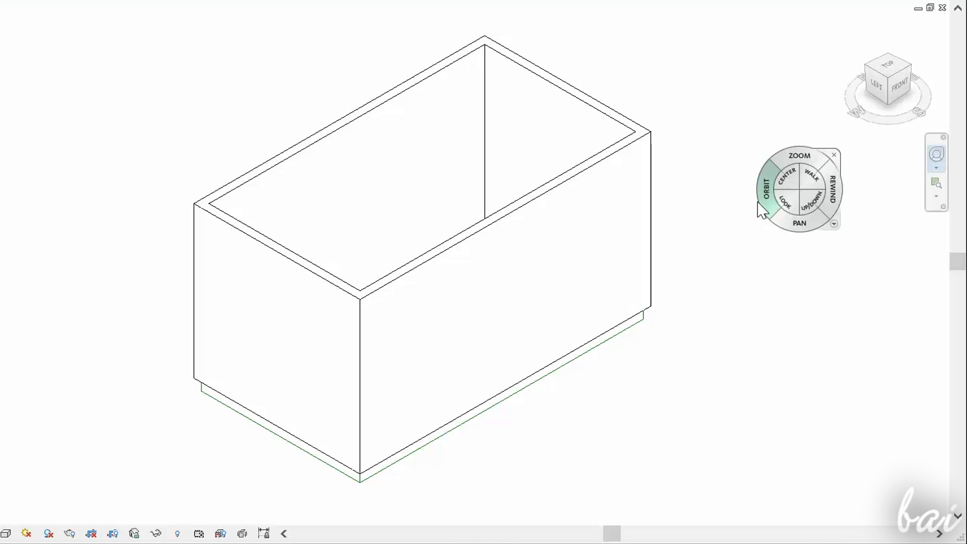
{"action": "left_click_drag", "start_coordinate": [805, 223], "coordinate": [750, 233]}
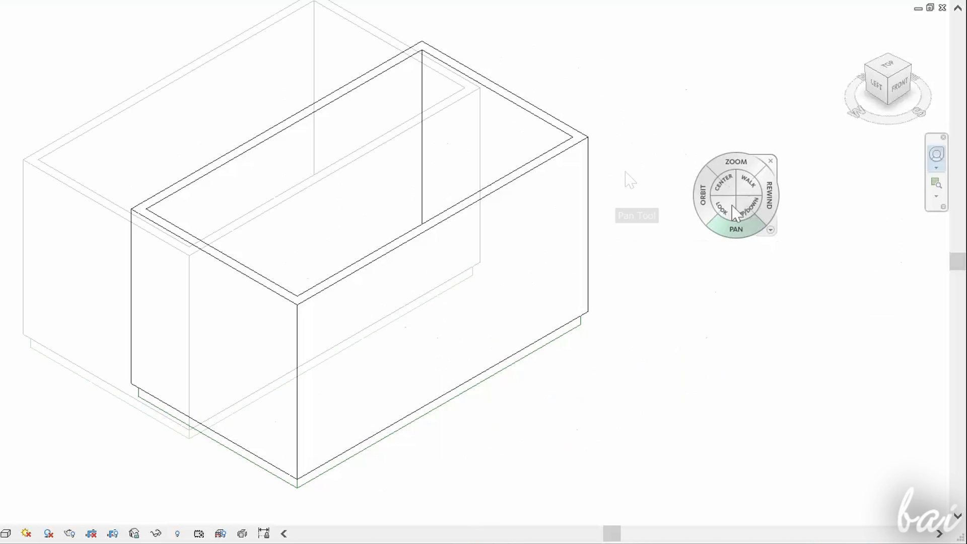
{"action": "mouse_move", "coordinate": [712, 208]}
{"action": "left_mouse_down"}
{"action": "mouse_move", "coordinate": [819, 179]}
{"action": "mouse_move", "coordinate": [858, 82]}
{"action": "mouse_move", "coordinate": [387, 222]}
{"action": "mouse_move", "coordinate": [282, 289]}
{"action": "mouse_move", "coordinate": [516, 304]}
{"action": "mouse_move", "coordinate": [584, 214]}
{"action": "mouse_move", "coordinate": [702, 161]}
{"action": "mouse_move", "coordinate": [730, 201]}
{"action": "mouse_move", "coordinate": [717, 207]}
{"action": "mouse_move", "coordinate": [736, 199]}
{"action": "left_mouse_up"}
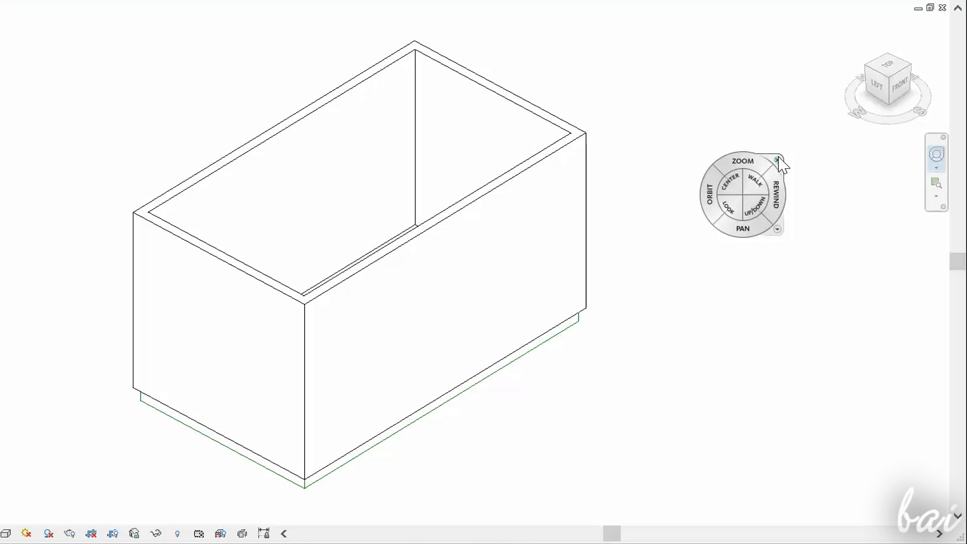
{"action": "left_click", "coordinate": [778, 160]}
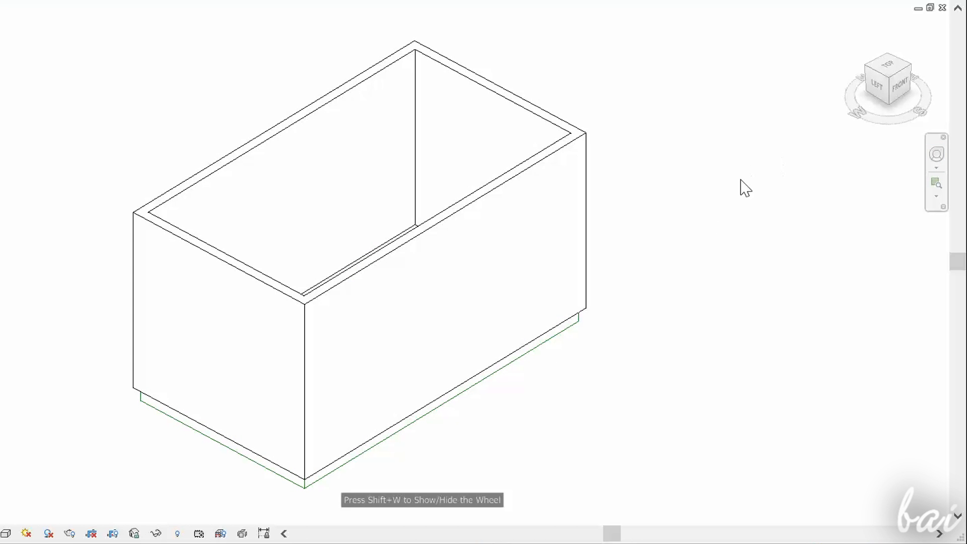
{"action": "scroll", "coordinate": [325, 348], "scroll_direction": "down", "scroll_amount": 5}
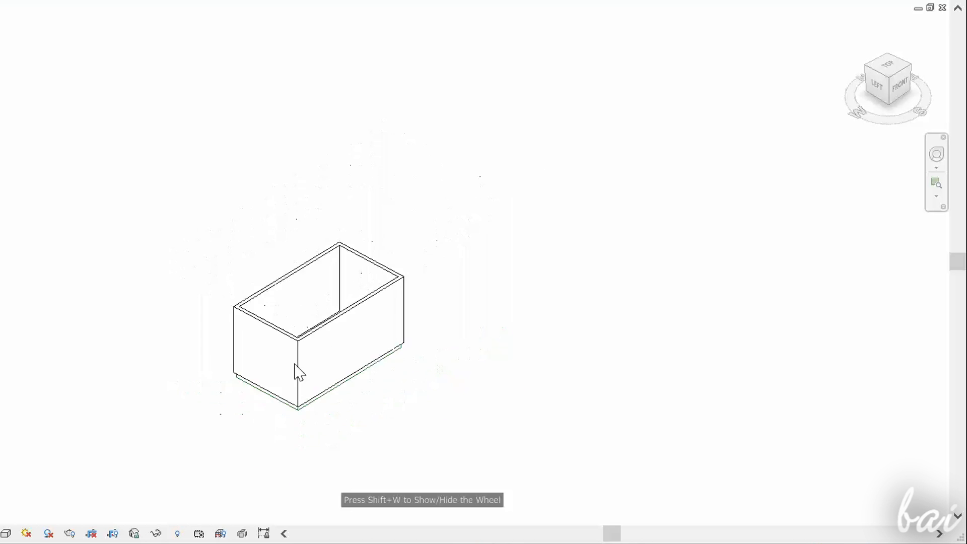
{"action": "scroll", "coordinate": [292, 376], "scroll_direction": "up", "scroll_amount": 5}
{"action": "scroll", "coordinate": [445, 177], "scroll_direction": "up", "scroll_amount": 5}
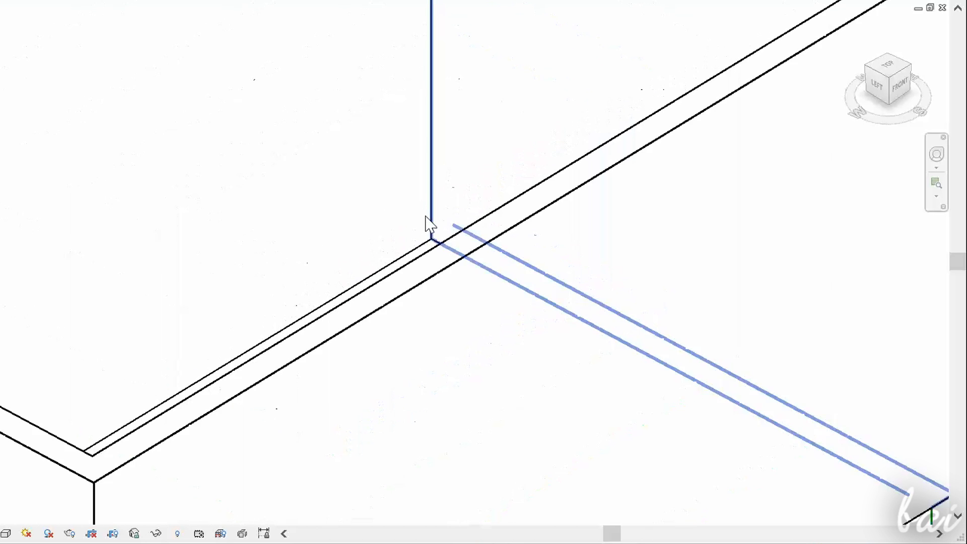
{"action": "scroll", "coordinate": [417, 302], "scroll_direction": "down", "scroll_amount": 6}
{"action": "scroll", "coordinate": [447, 192], "scroll_direction": "up", "scroll_amount": 2}
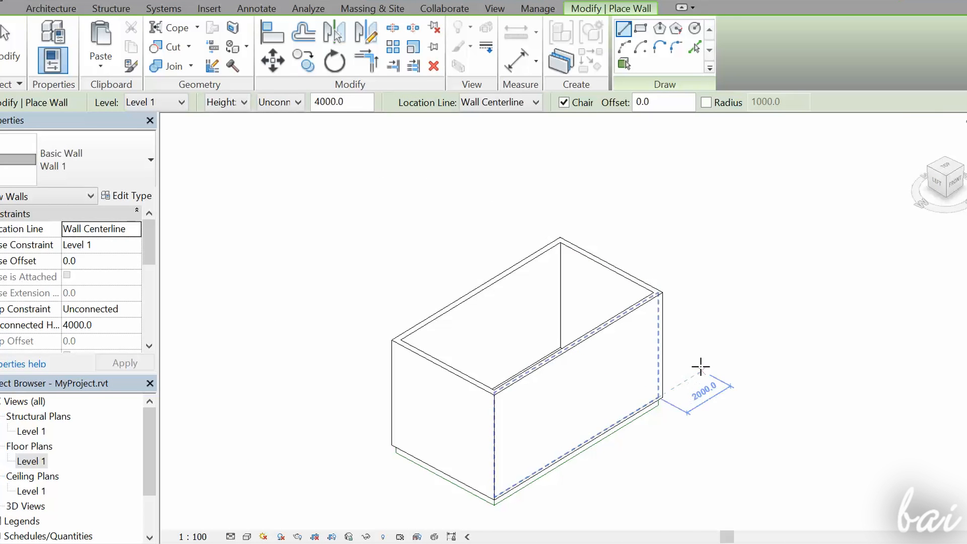
Draw two connected walls beside the building in the 3D view, the first about 5700 mm long.
{"action": "left_click", "coordinate": [703, 370]}
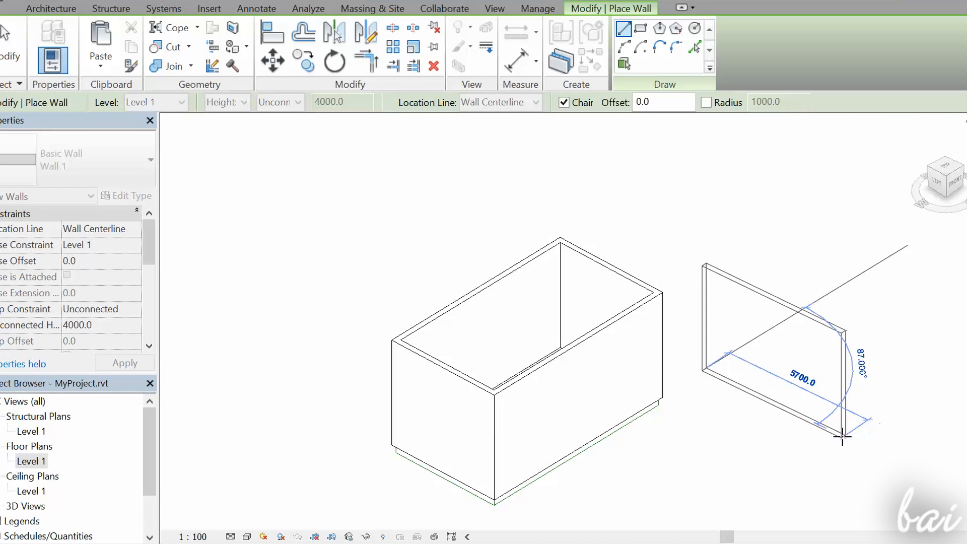
{"action": "left_click", "coordinate": [842, 443]}
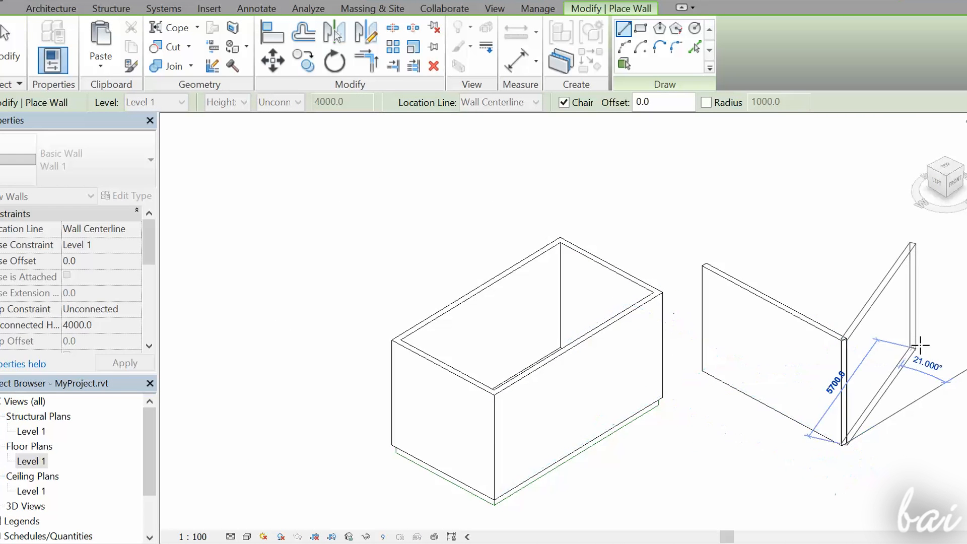
{"action": "left_click", "coordinate": [965, 371]}
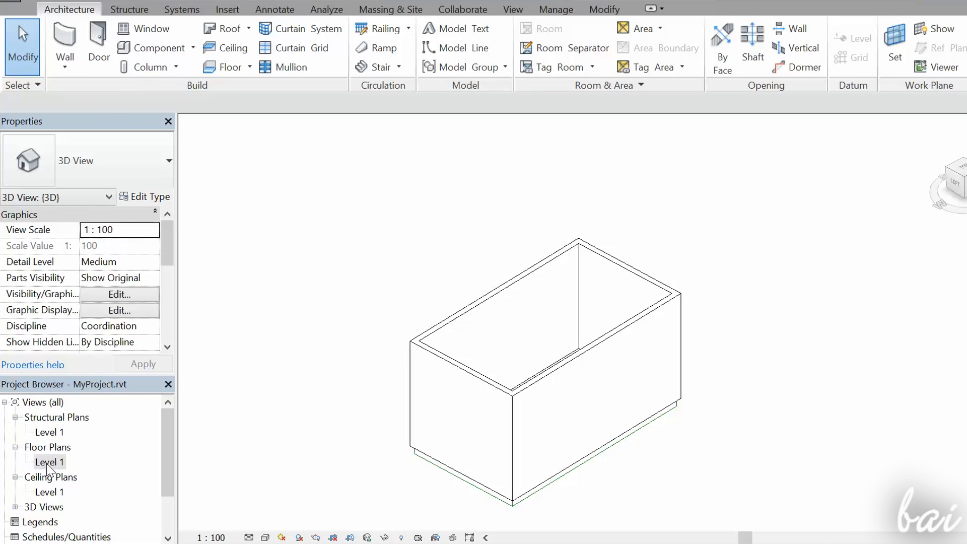
Open the Level 1 floor plan and place elevation markers facing the building's right and lower sides.
{"action": "double_click", "coordinate": [46, 462]}
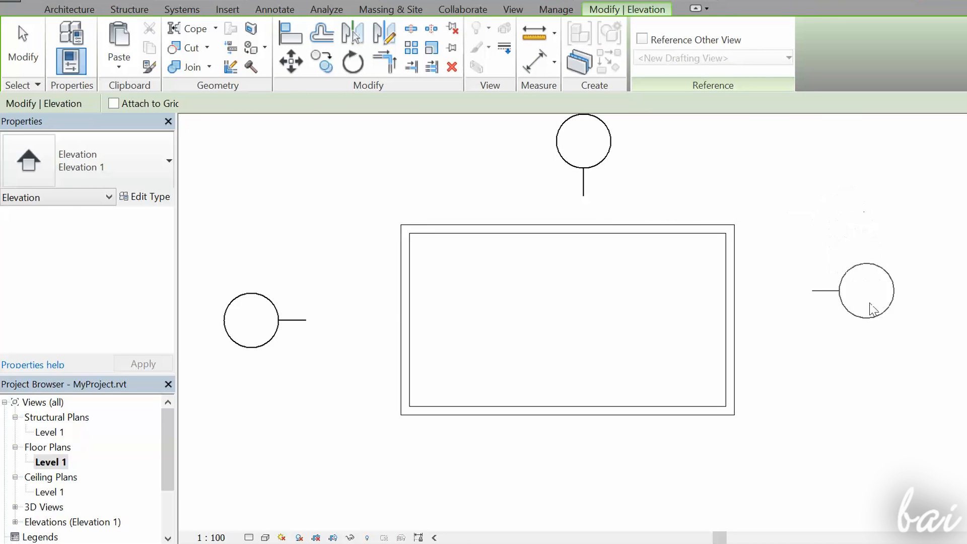
{"action": "left_click", "coordinate": [871, 338]}
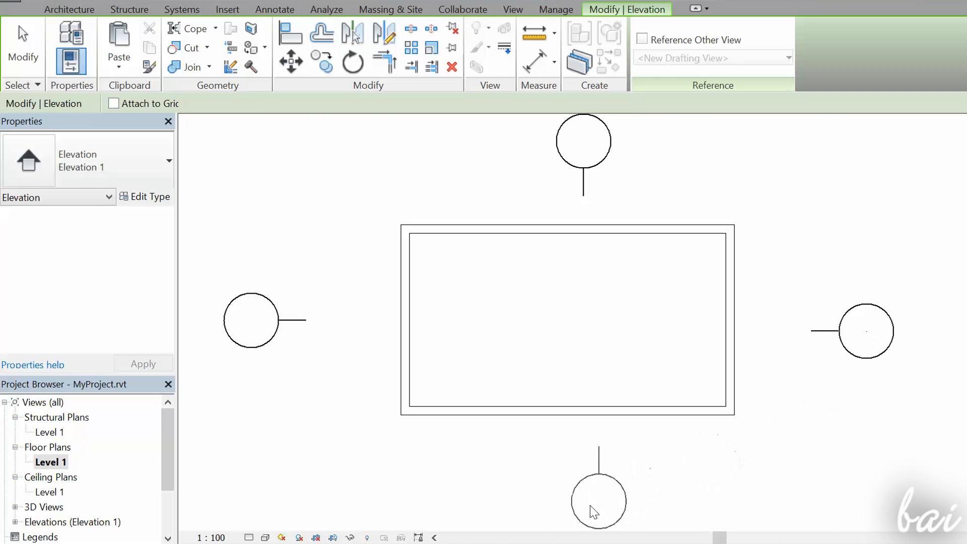
{"action": "left_click", "coordinate": [548, 511]}
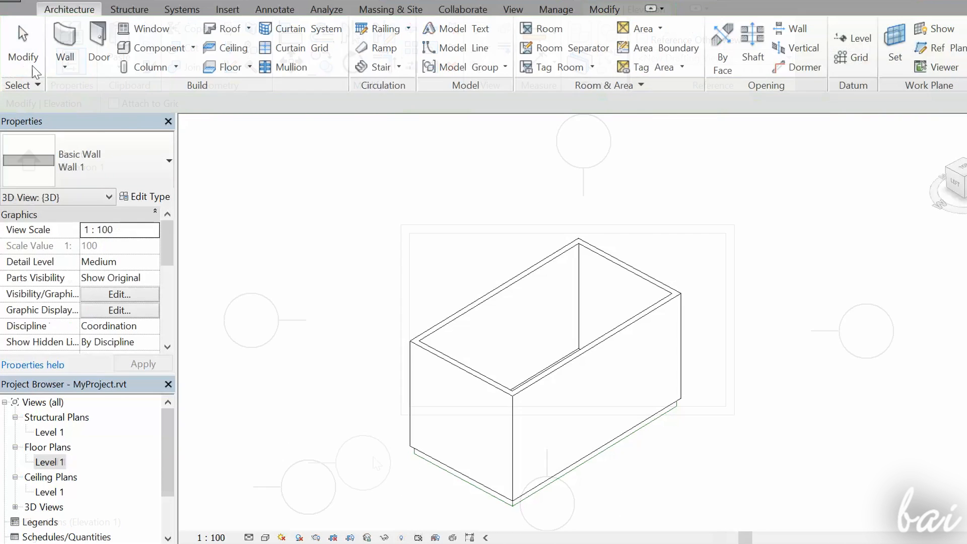
Place elevation markers in the Level 1 floor plan on all four sides of the building and beyond its lower-left corner.
{"action": "double_click", "coordinate": [48, 463]}
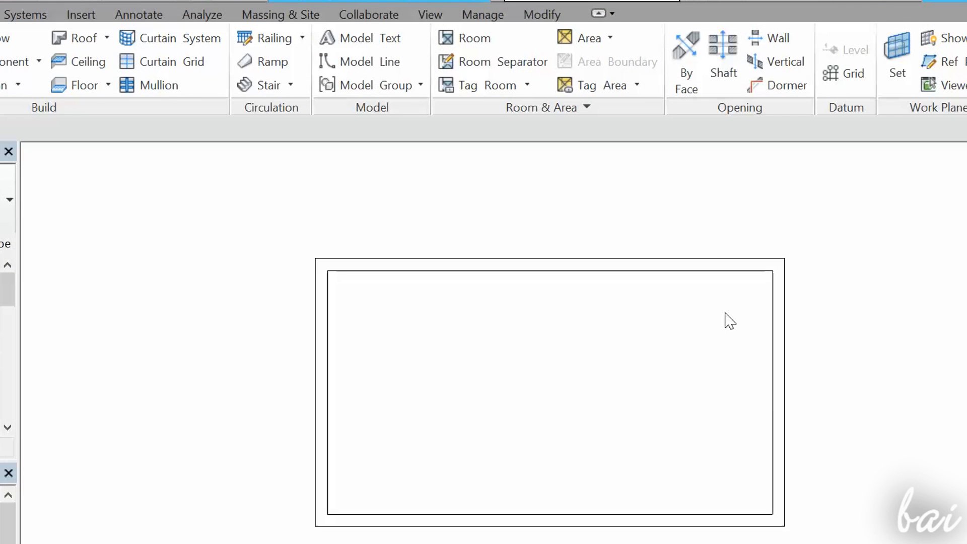
{"action": "left_click", "coordinate": [432, 17]}
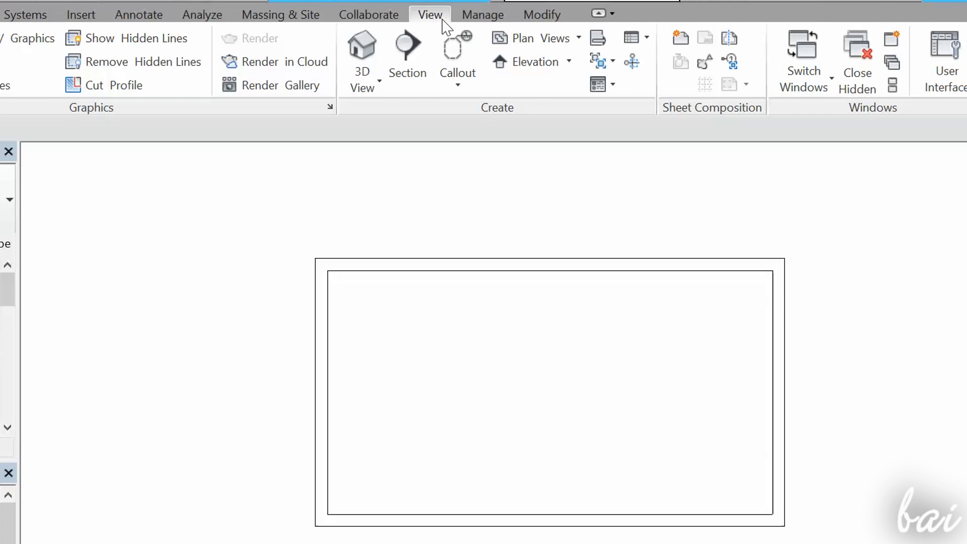
{"action": "left_click", "coordinate": [558, 64]}
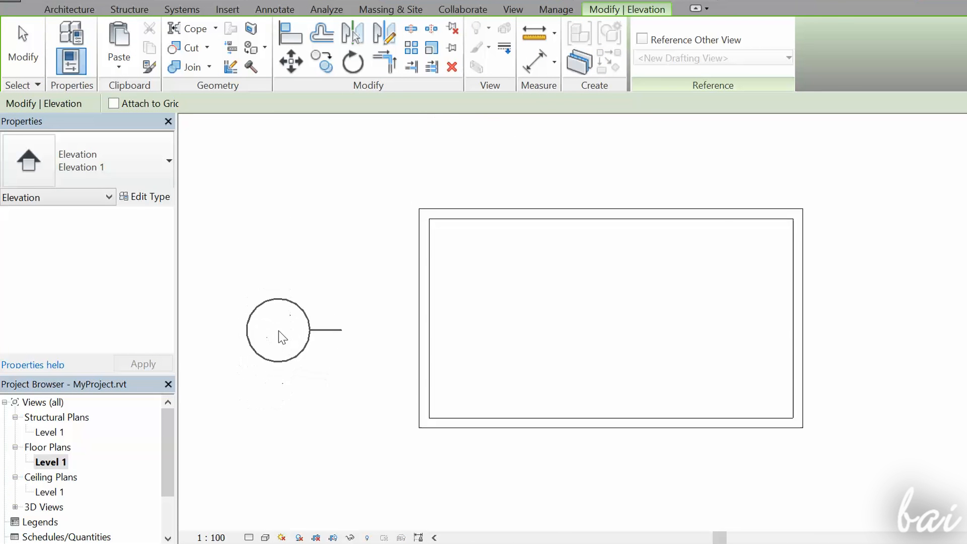
{"action": "scroll", "coordinate": [279, 338], "scroll_direction": "down", "scroll_amount": 1}
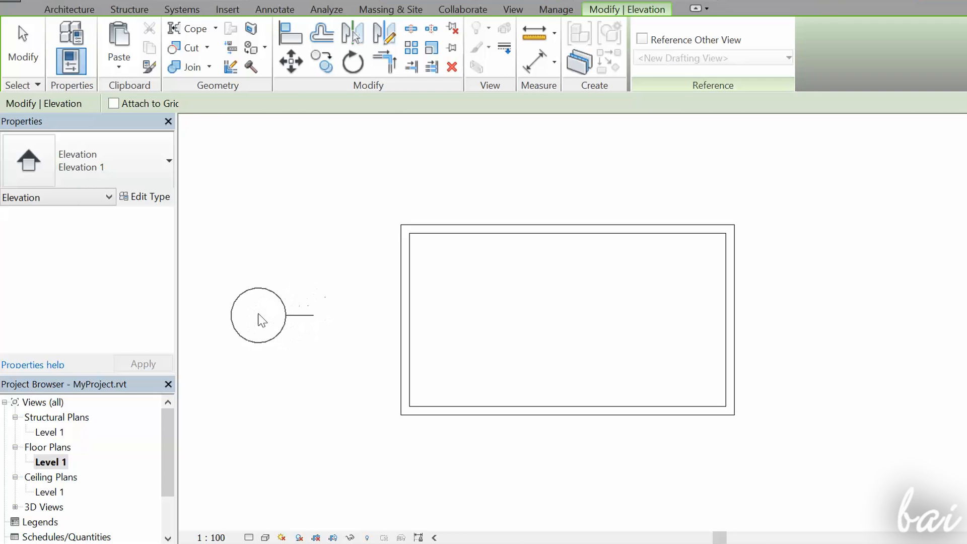
{"action": "left_click", "coordinate": [580, 139]}
{"action": "left_click", "coordinate": [865, 331]}
{"action": "left_click", "coordinate": [549, 508]}
{"action": "left_click", "coordinate": [312, 494]}
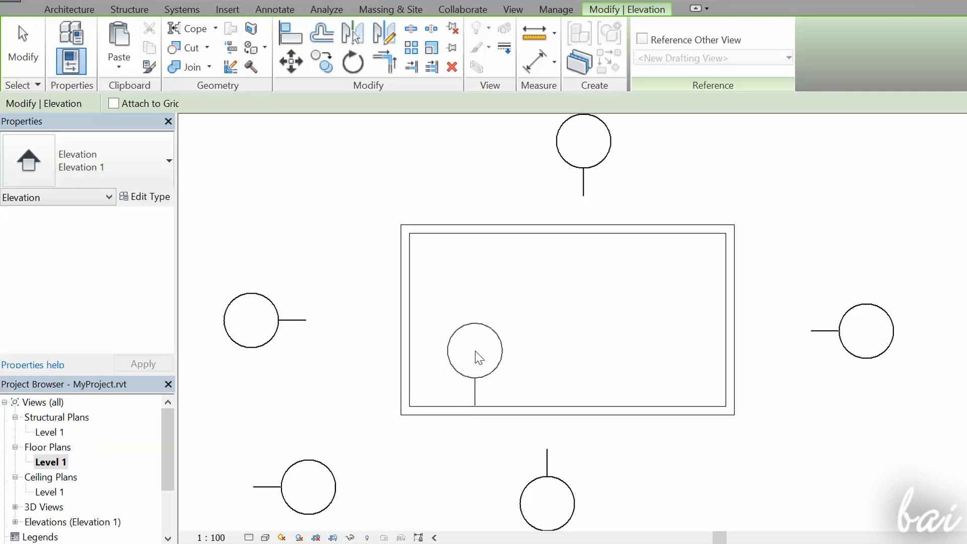
{"action": "key", "text": "Escape"}
{"action": "key", "text": "Escape"}
Select the lower-left elevation marker, and shorten the left elevation's view extents at both ends, closer to the building.
{"action": "left_click", "coordinate": [335, 493]}
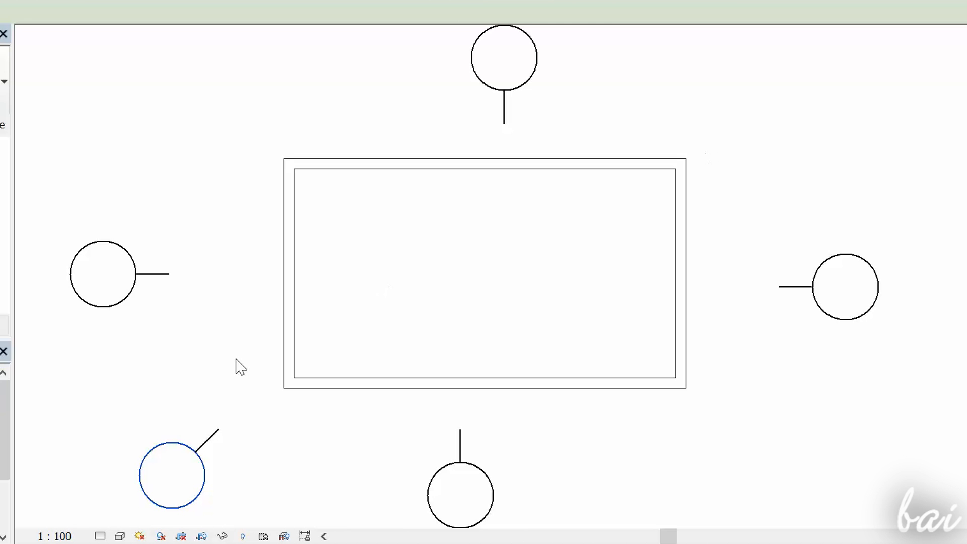
{"action": "left_click", "coordinate": [160, 275]}
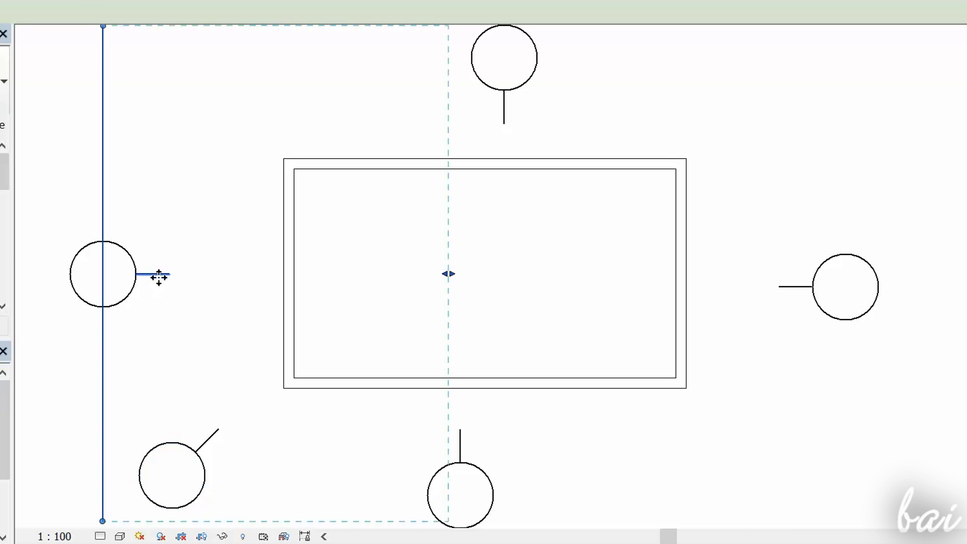
{"action": "scroll", "coordinate": [159, 277], "scroll_direction": "down", "scroll_amount": 1}
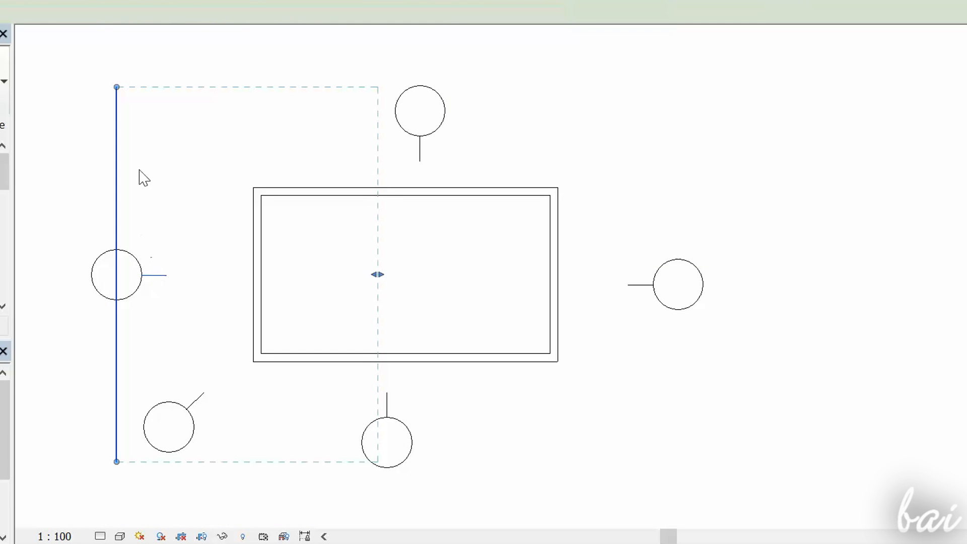
{"action": "left_click_drag", "start_coordinate": [120, 86], "coordinate": [124, 161]}
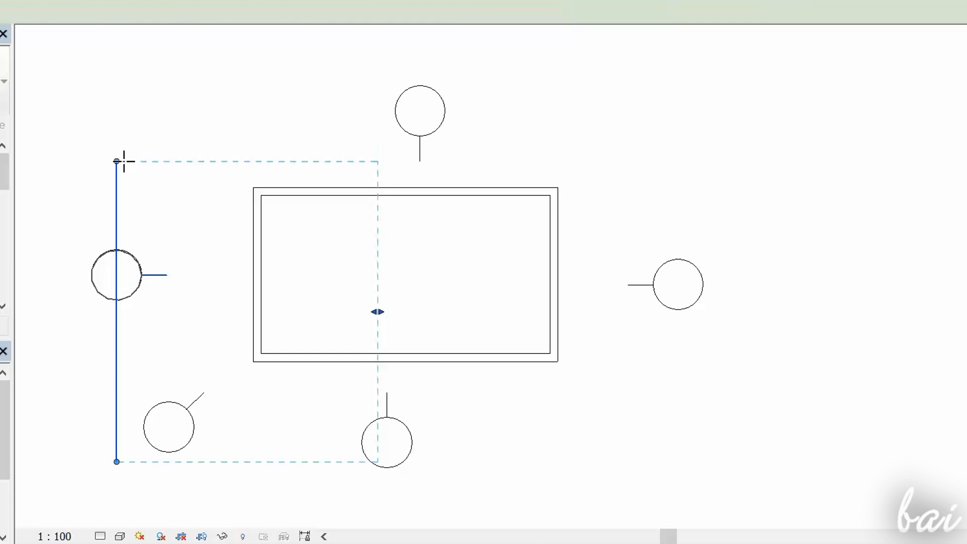
{"action": "left_click_drag", "start_coordinate": [117, 462], "coordinate": [121, 398]}
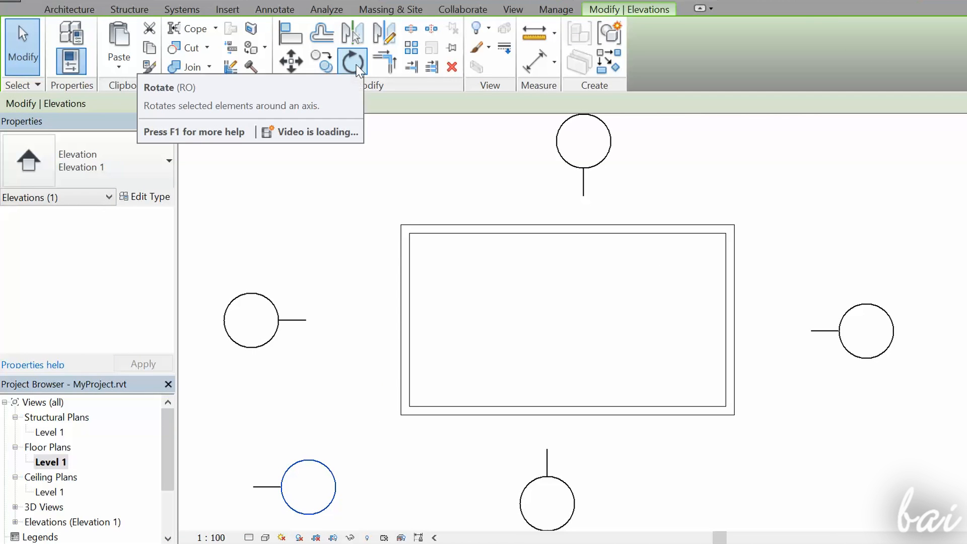
Rotate the lower-left elevation marker to point diagonally at the building, and open the left marker's elevation view.
{"action": "left_click", "coordinate": [353, 62]}
{"action": "left_click", "coordinate": [289, 330]}
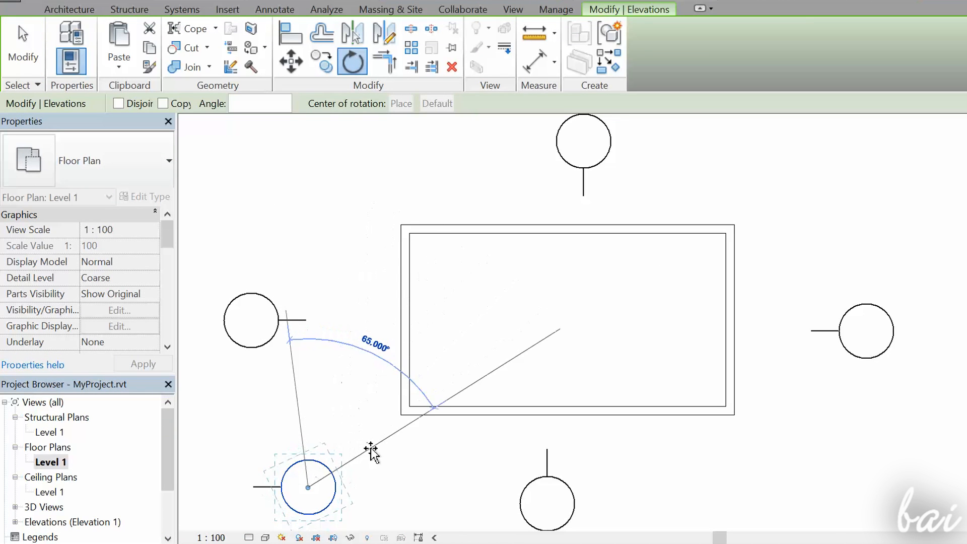
{"action": "left_click", "coordinate": [371, 451]}
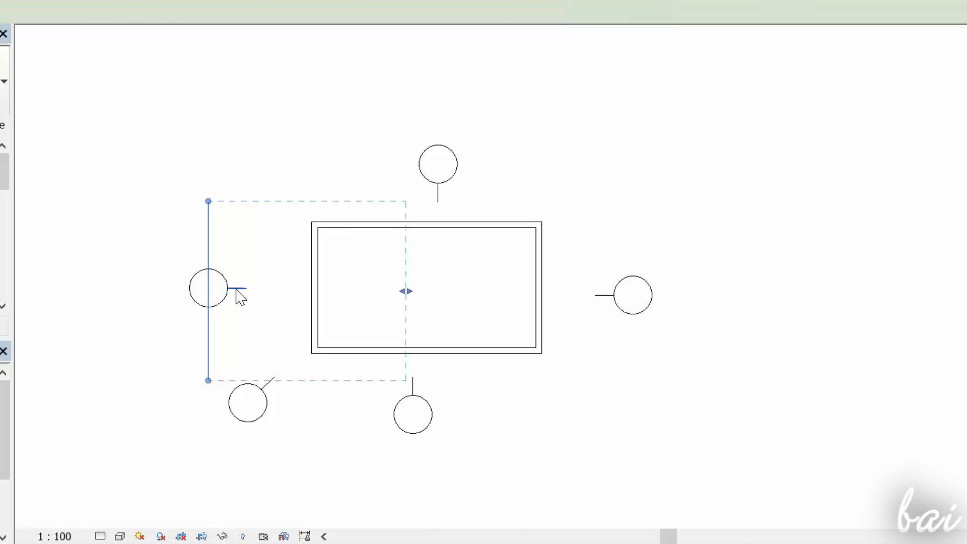
{"action": "double_click", "coordinate": [238, 295]}
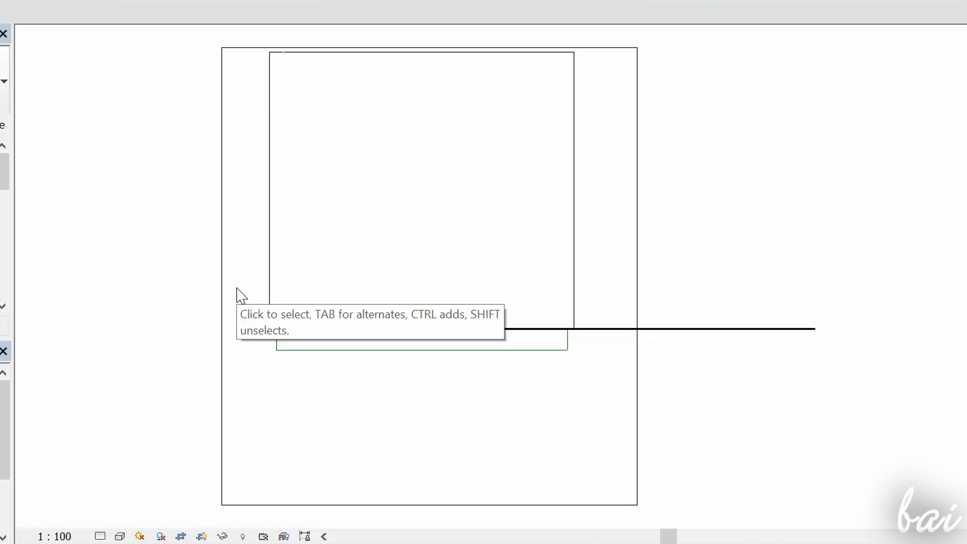
{"action": "scroll", "coordinate": [237, 289], "scroll_direction": "down", "scroll_amount": 1}
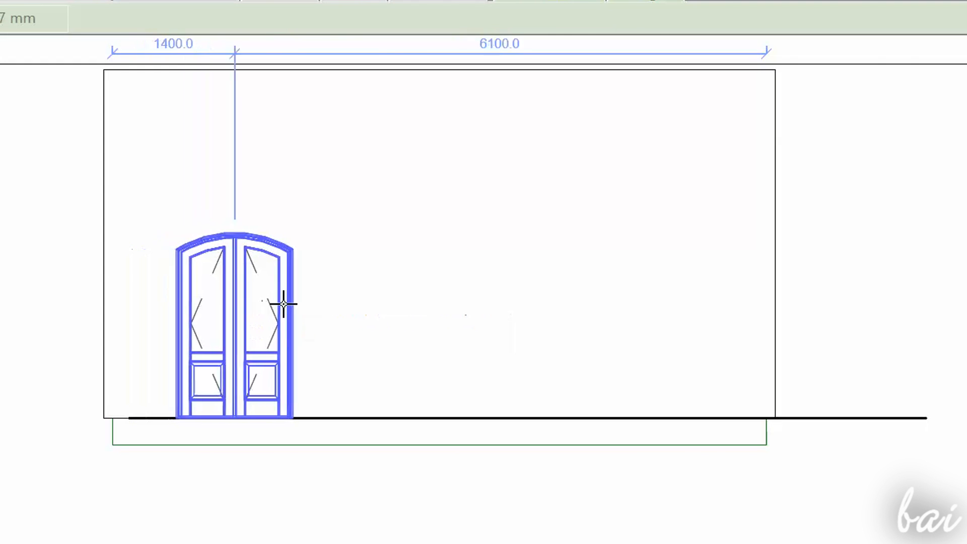
Place an arched double door in the long wall's elevation, 2500 mm from the floor's left end.
{"action": "left_click", "coordinate": [645, 327]}
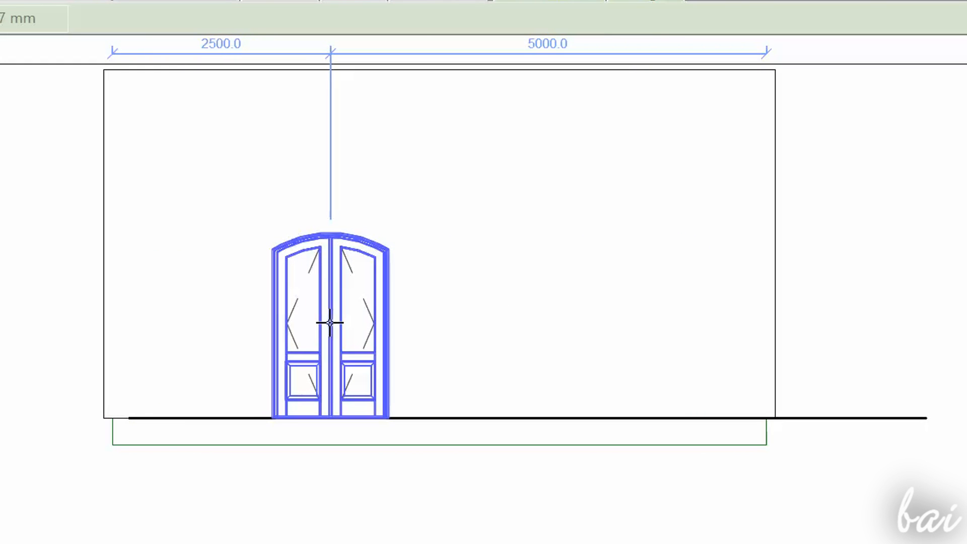
{"action": "left_click", "coordinate": [328, 322]}
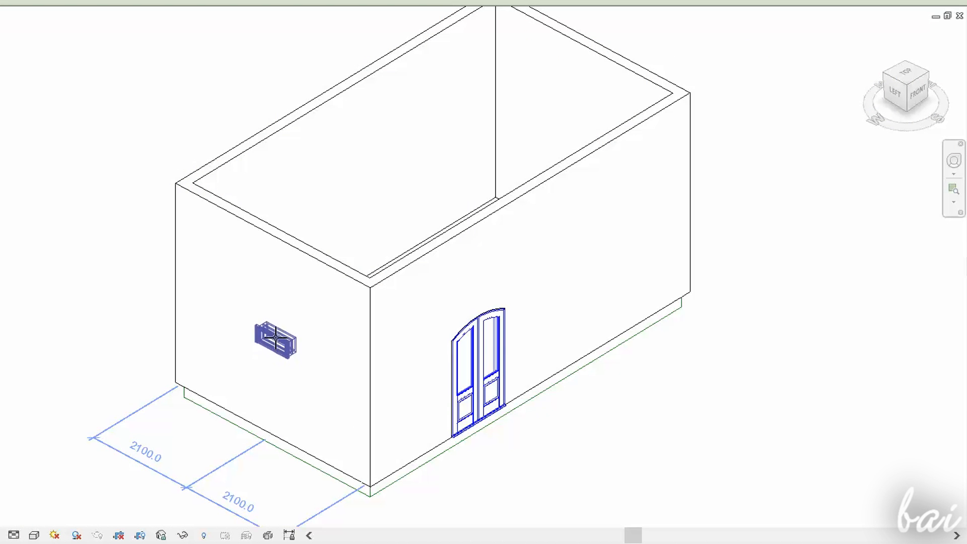
Place small rectangular windows in the 3D view, one midway along the left wall and others on the rear walls.
{"action": "left_click", "coordinate": [276, 342]}
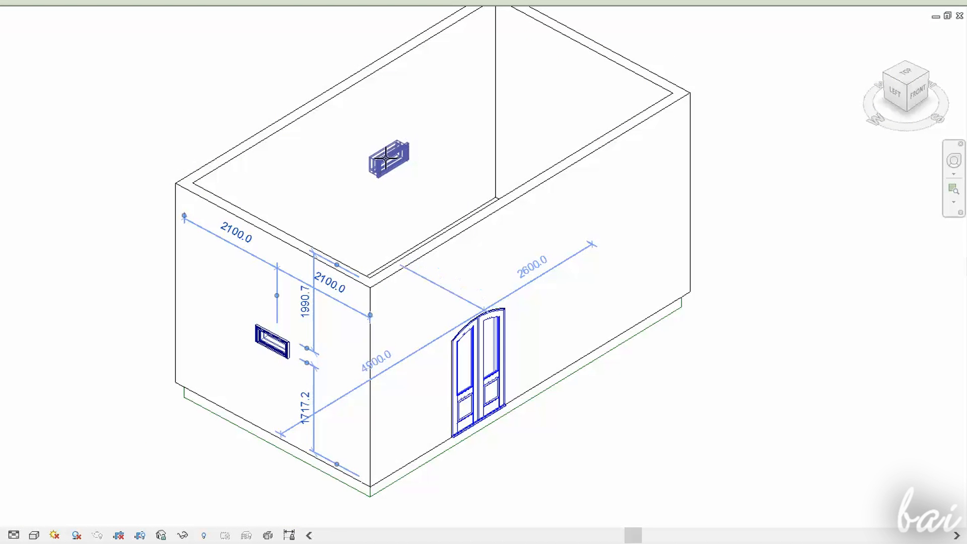
{"action": "left_click", "coordinate": [391, 159]}
{"action": "left_click", "coordinate": [597, 143]}
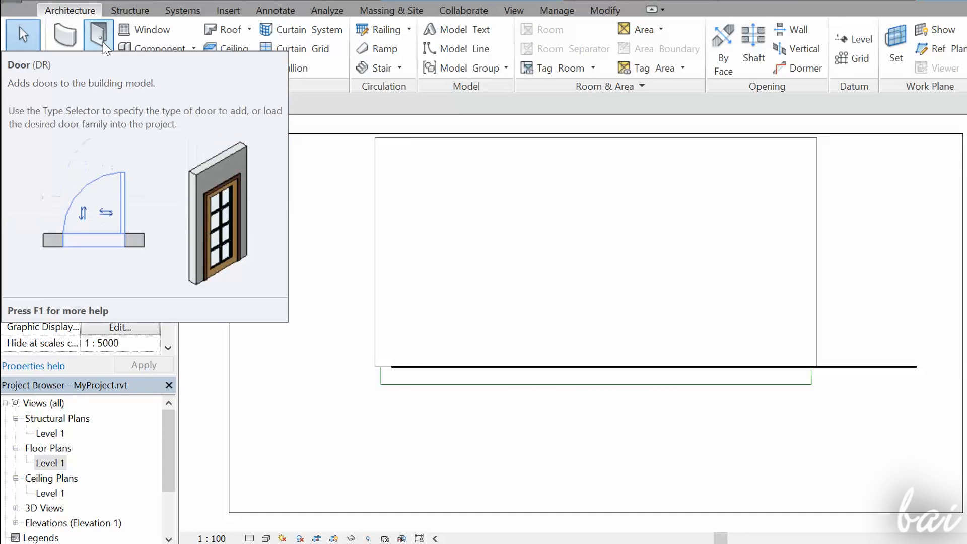
Browse Kolbe & Kolbe Millwork's door and window families on the Autodesk Seek website.
{"action": "left_click", "coordinate": [99, 38]}
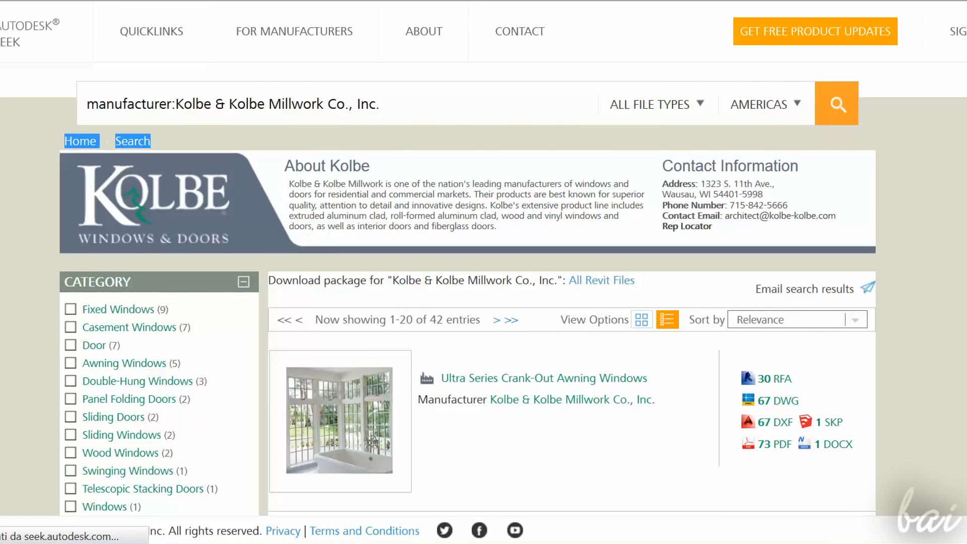
{"action": "scroll", "coordinate": [467, 290], "scroll_direction": "down", "scroll_amount": 3}
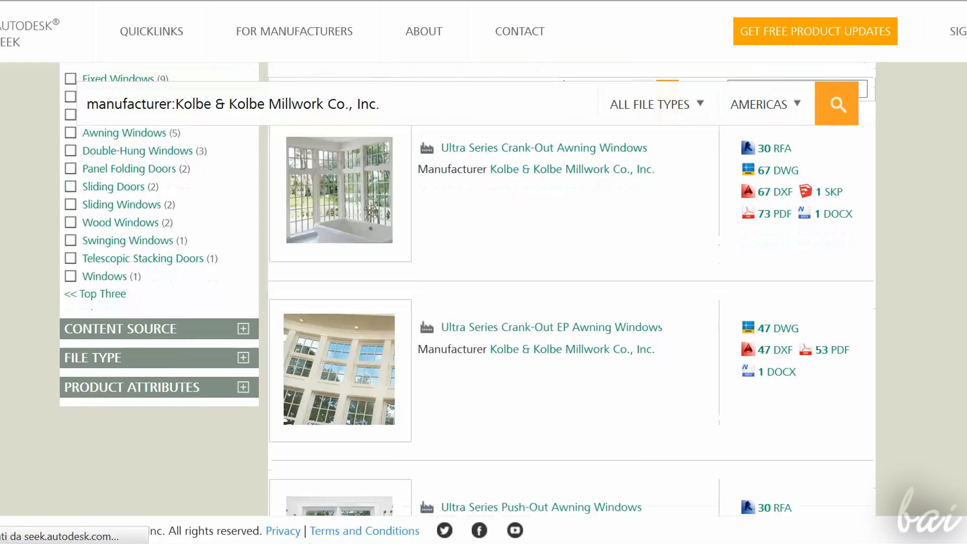
{"action": "scroll", "coordinate": [467, 290], "scroll_direction": "up", "scroll_amount": 1}
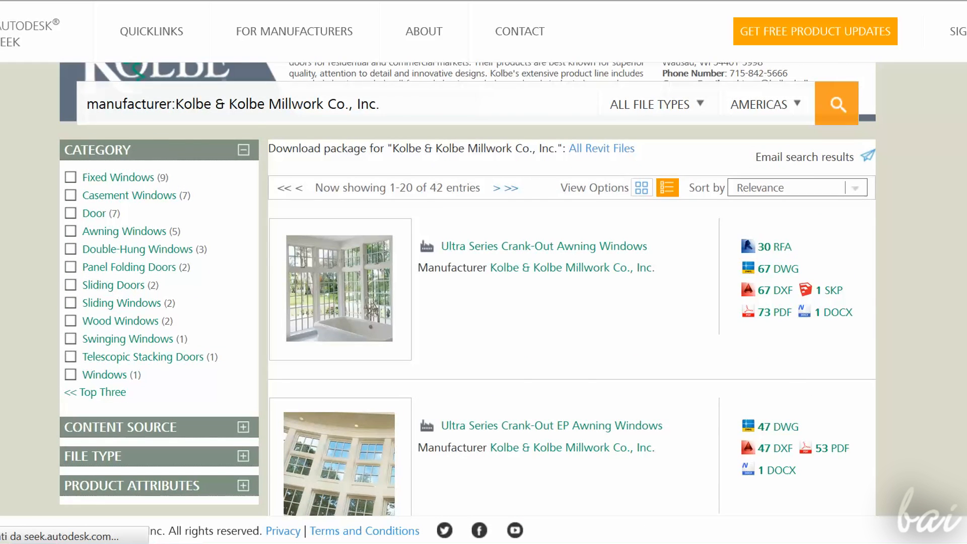
{"action": "scroll", "coordinate": [467, 290], "scroll_direction": "down", "scroll_amount": 2}
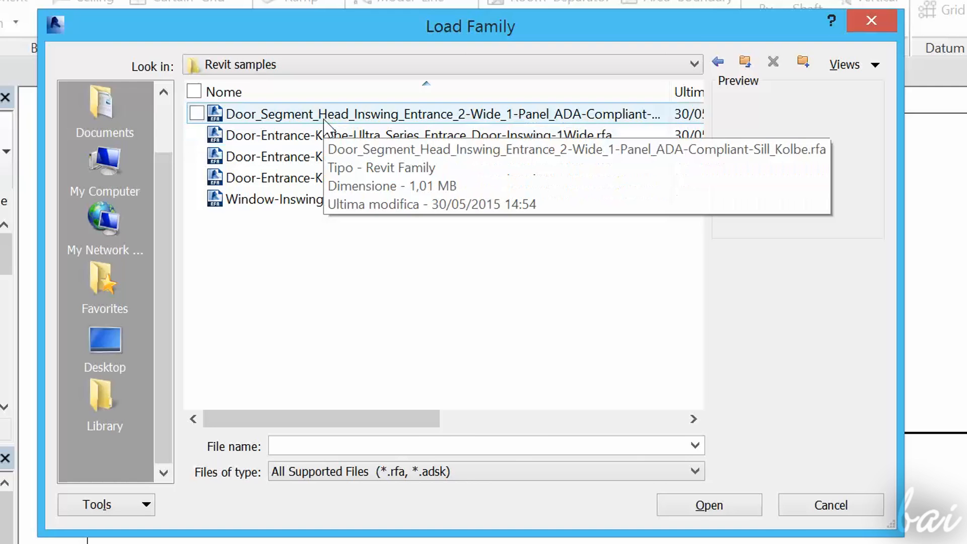
Load the Kolbe segment-head double door from Revit samples, place it 2500 mm from the floor's left end, and open its family for editing.
{"action": "left_click", "coordinate": [325, 115]}
{"action": "left_click", "coordinate": [741, 506]}
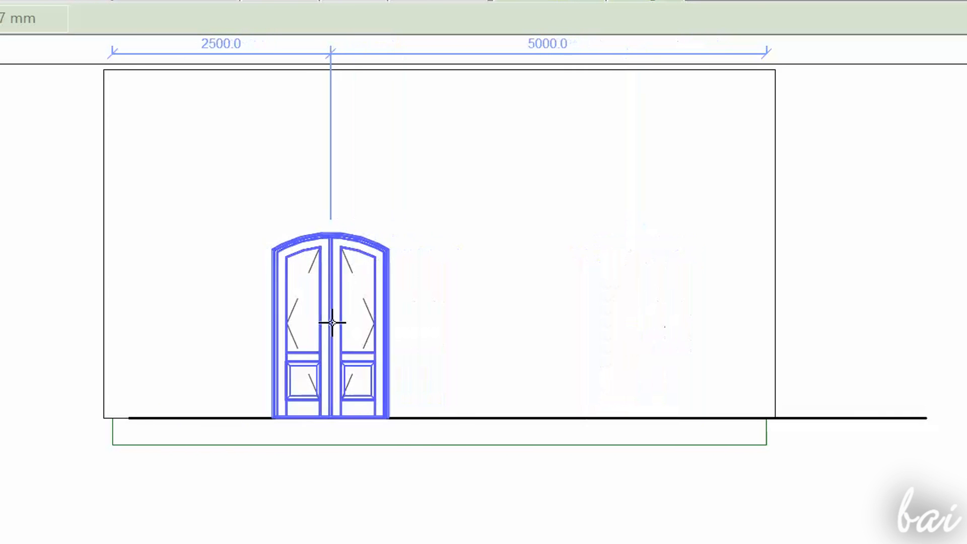
{"action": "left_click", "coordinate": [328, 322]}
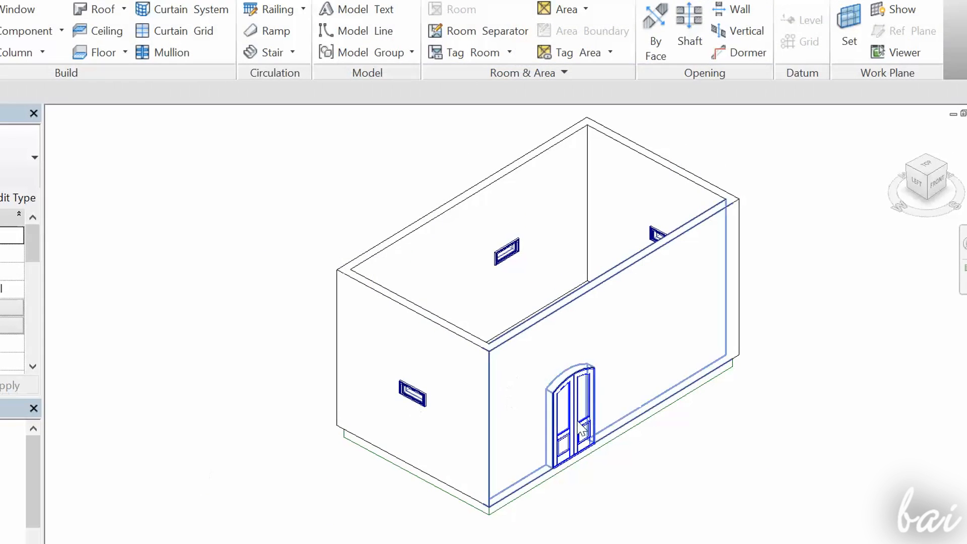
{"action": "left_click", "coordinate": [585, 429]}
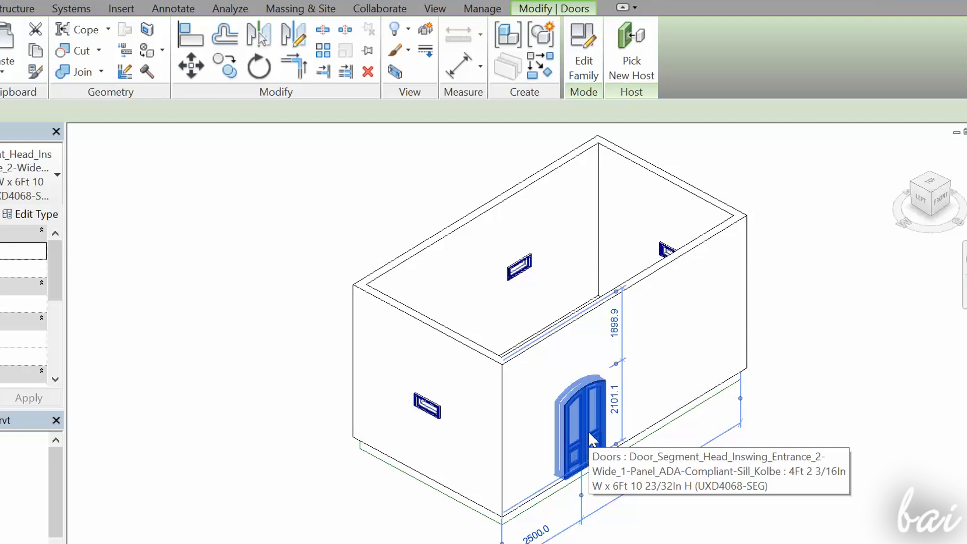
{"action": "left_click", "coordinate": [581, 64]}
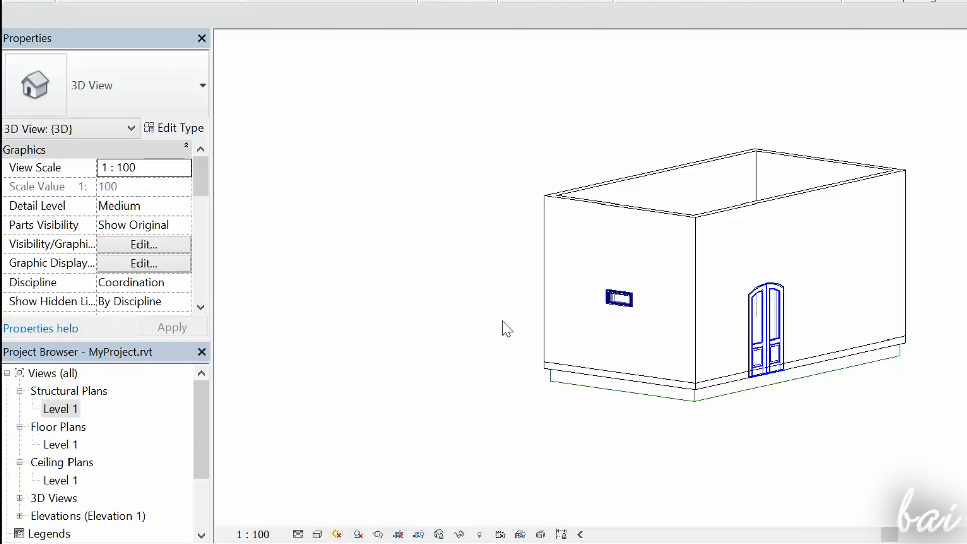
Draw a rectangular roof footprint along the outer wall outline in the Level 1 structural plan.
{"action": "double_click", "coordinate": [61, 409]}
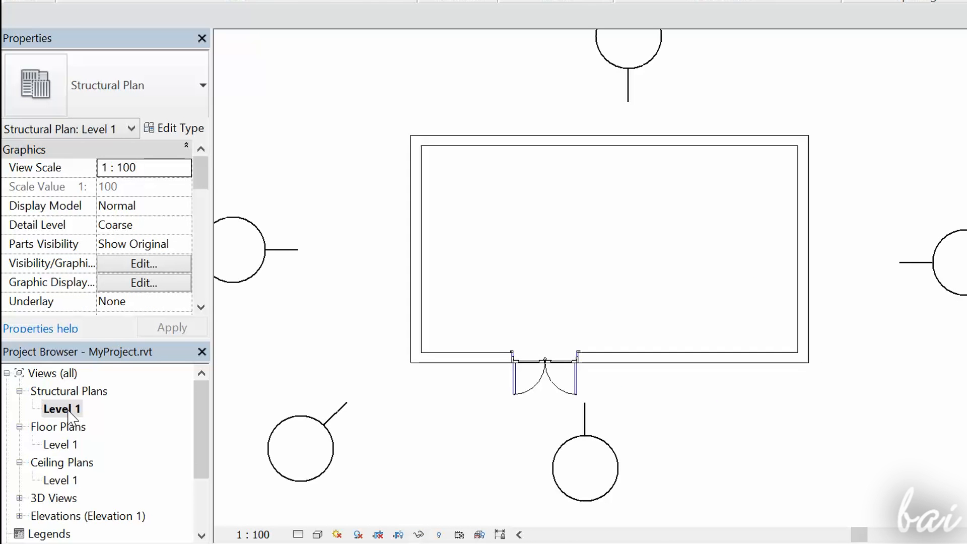
{"action": "scroll", "coordinate": [491, 276], "scroll_direction": "down", "scroll_amount": 2}
{"action": "scroll", "coordinate": [435, 263], "scroll_direction": "up", "scroll_amount": 2}
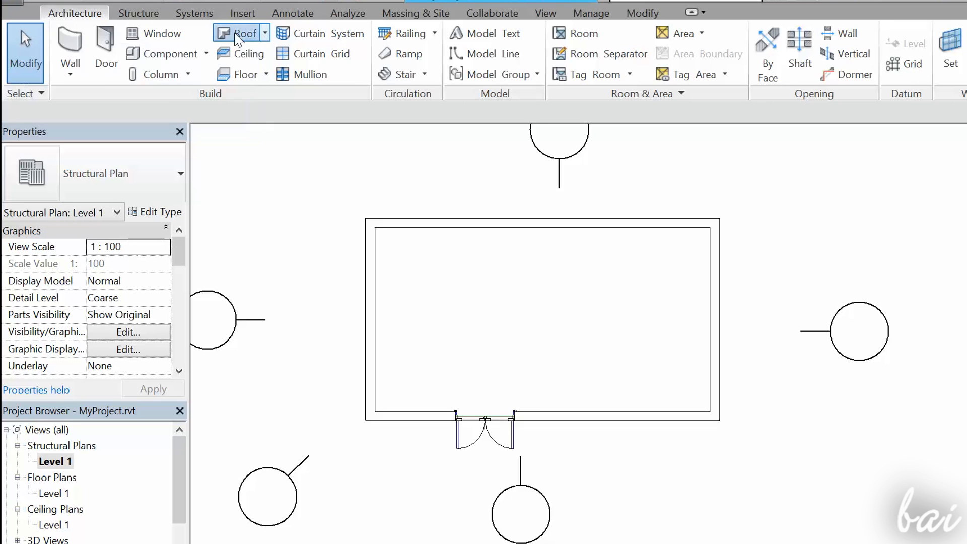
{"action": "left_click", "coordinate": [237, 36]}
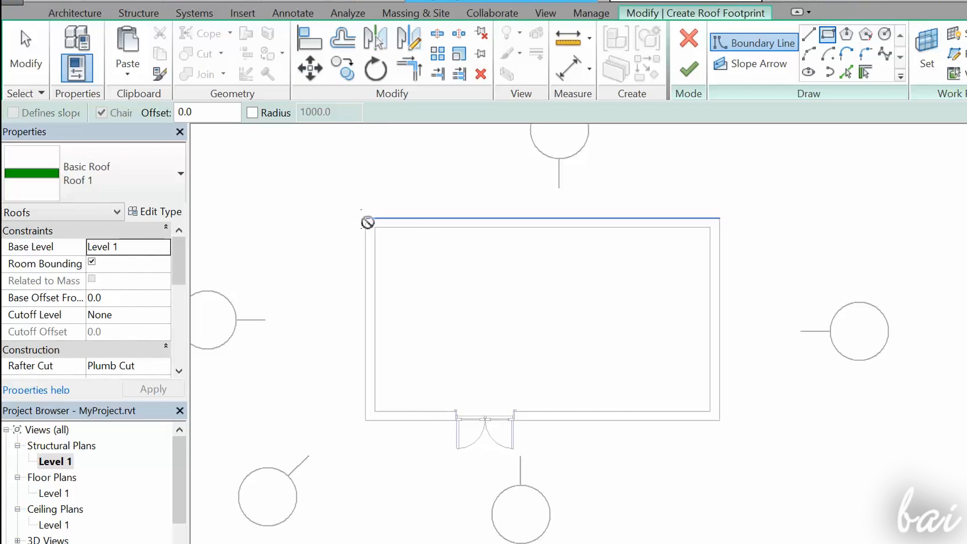
{"action": "left_click", "coordinate": [365, 218]}
{"action": "left_click", "coordinate": [720, 421]}
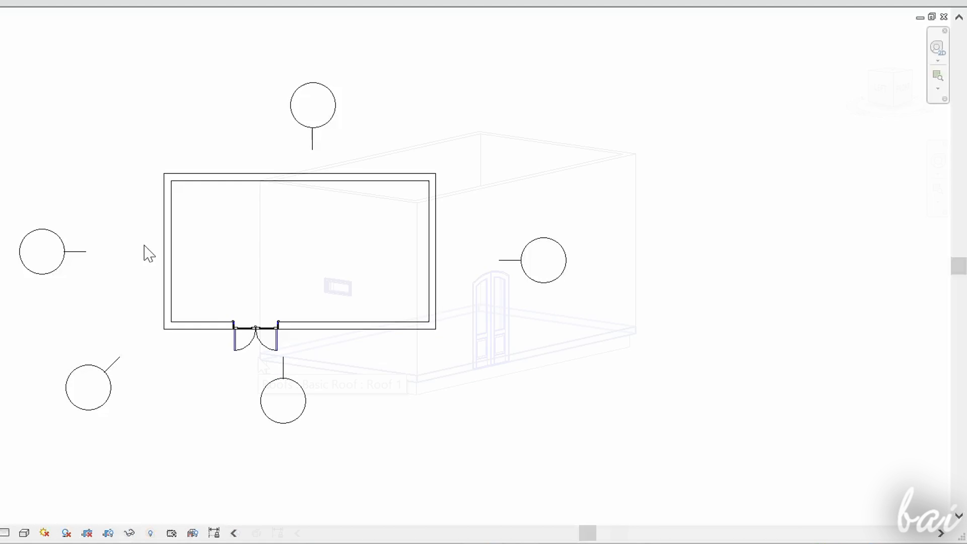
In the door wall's elevation, add a level 2100 mm above Level 1 and another 1900 mm higher at the wall's top edge.
{"action": "double_click", "coordinate": [282, 374]}
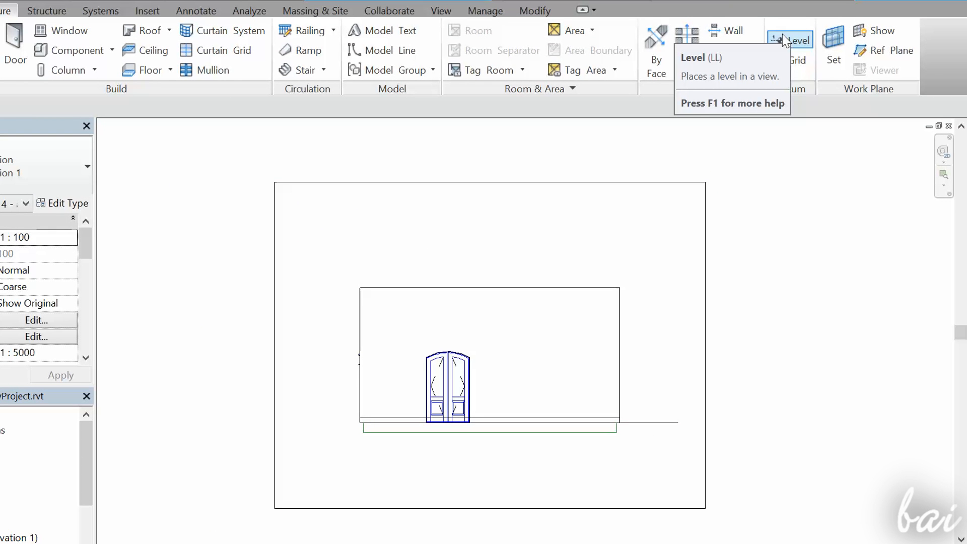
{"action": "left_click", "coordinate": [782, 34]}
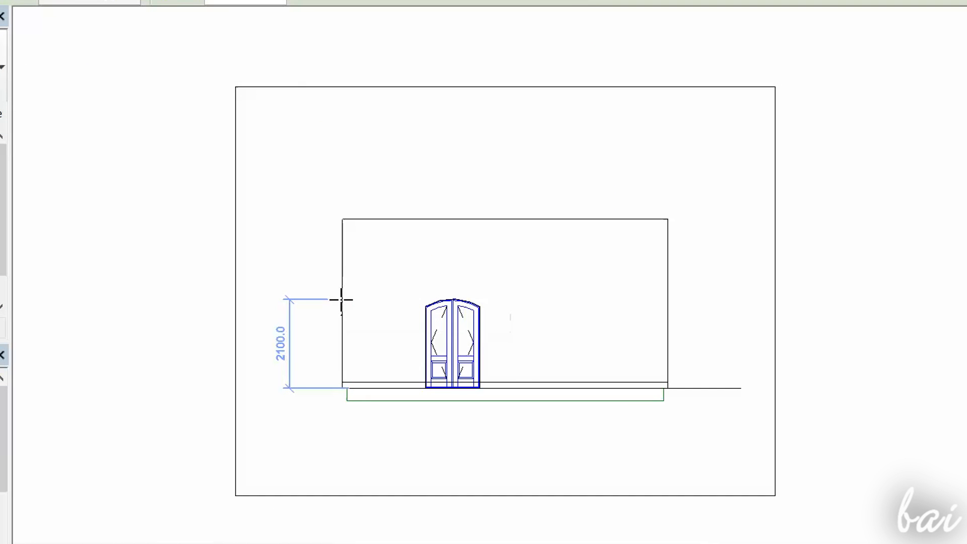
{"action": "left_click", "coordinate": [341, 299]}
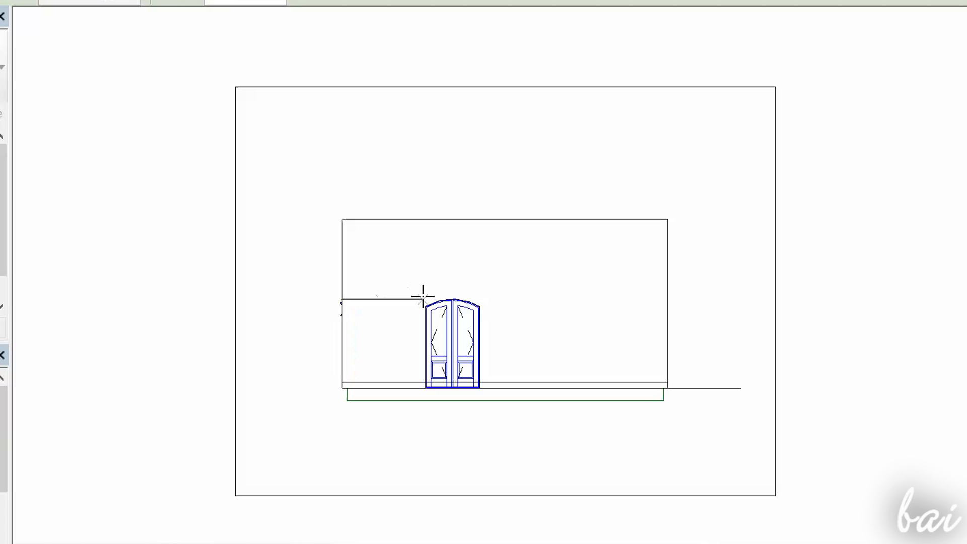
{"action": "left_click", "coordinate": [742, 299]}
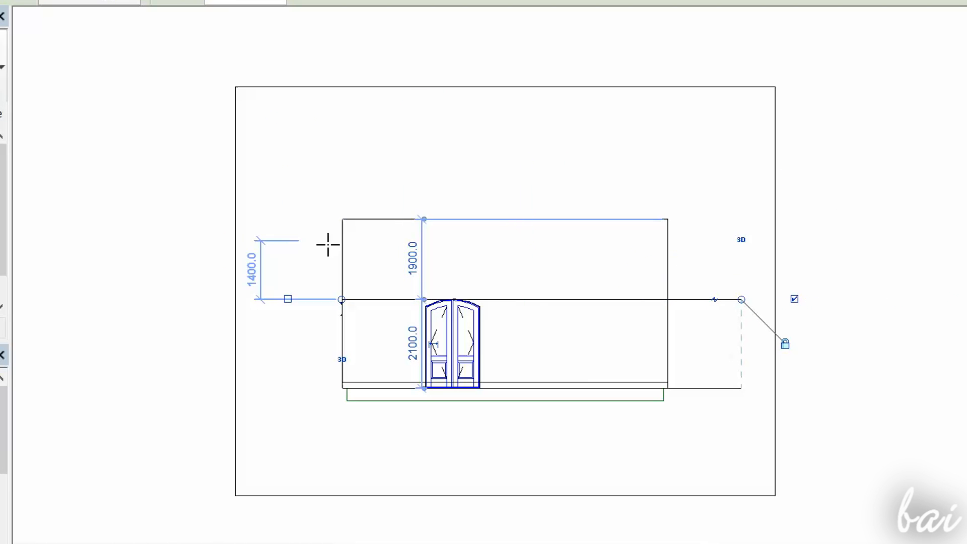
{"action": "left_click", "coordinate": [341, 219]}
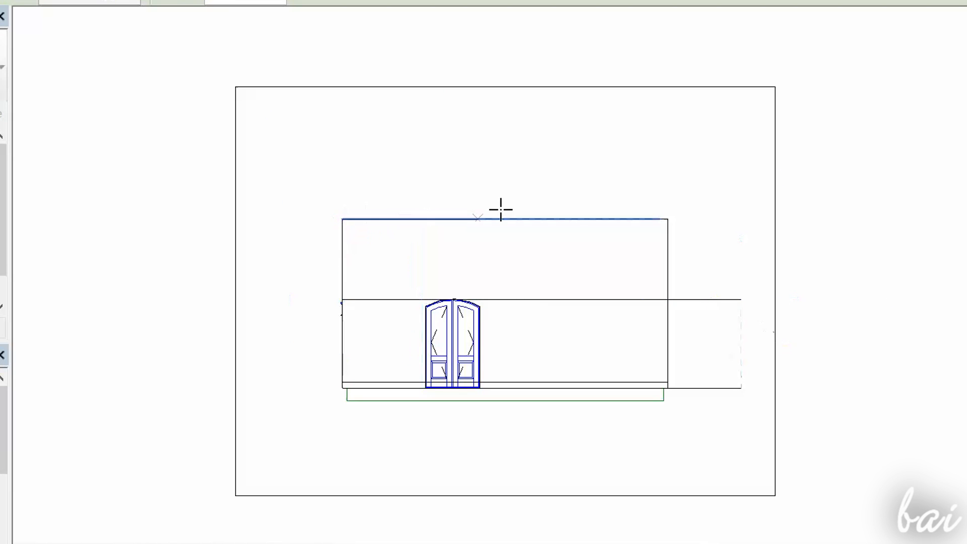
{"action": "left_click", "coordinate": [742, 219]}
{"action": "scroll", "coordinate": [771, 294], "scroll_direction": "up", "scroll_amount": 2}
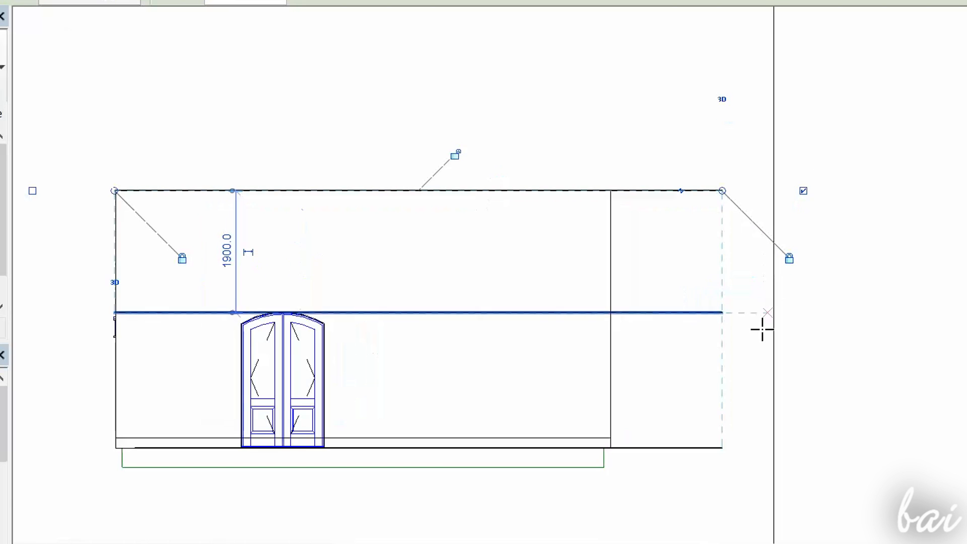
{"action": "scroll", "coordinate": [777, 363], "scroll_direction": "up", "scroll_amount": 1}
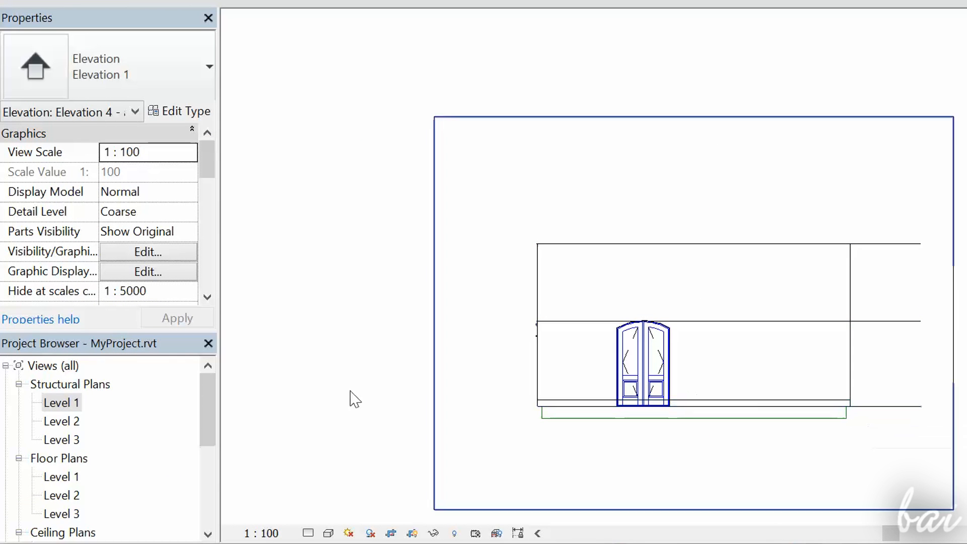
Rename Level 1, Level 2 and Level 3 as Ground, Mid-height and Roof.
{"action": "right_click", "coordinate": [53, 410]}
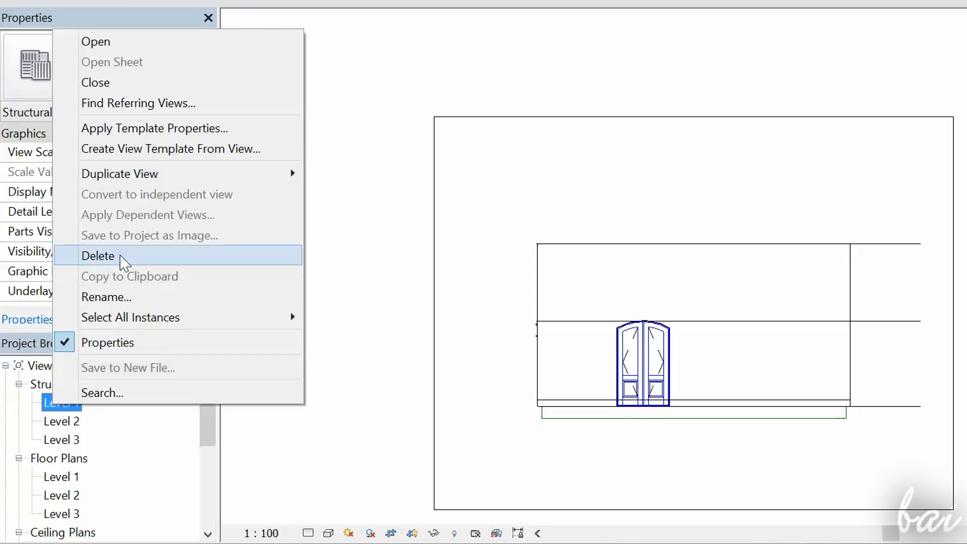
{"action": "left_click", "coordinate": [120, 299]}
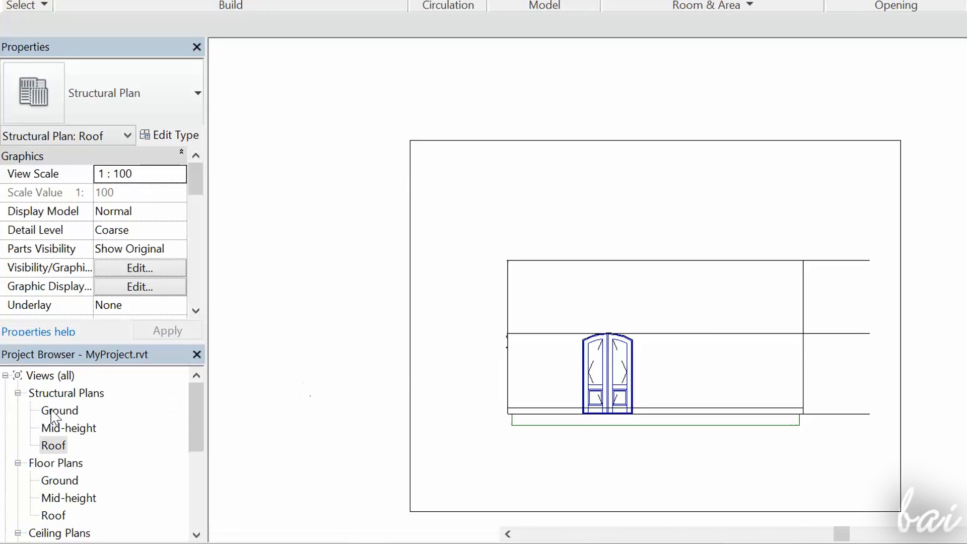
View the Ground, Mid-height and Roof structural plans one after another.
{"action": "left_click", "coordinate": [56, 412]}
{"action": "double_click", "coordinate": [62, 412]}
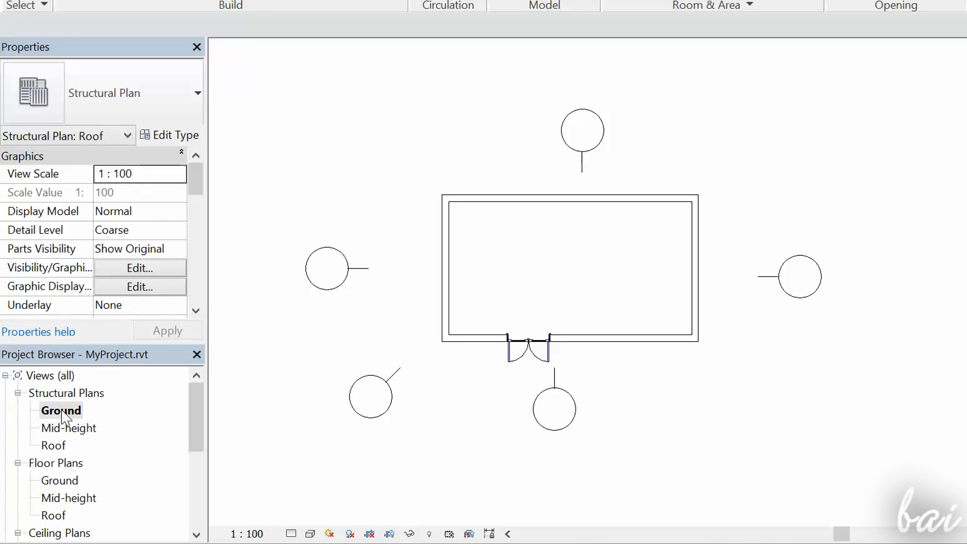
{"action": "double_click", "coordinate": [64, 428]}
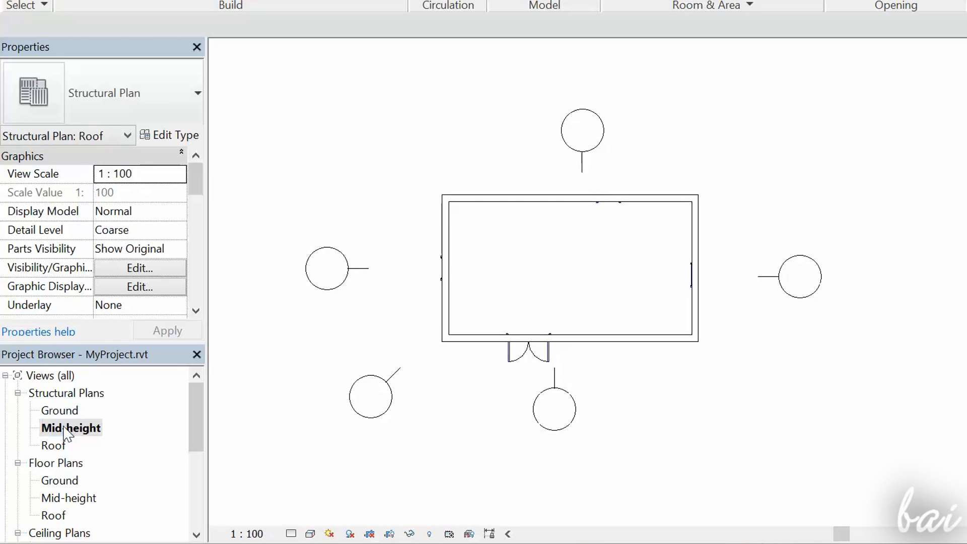
{"action": "double_click", "coordinate": [62, 446]}
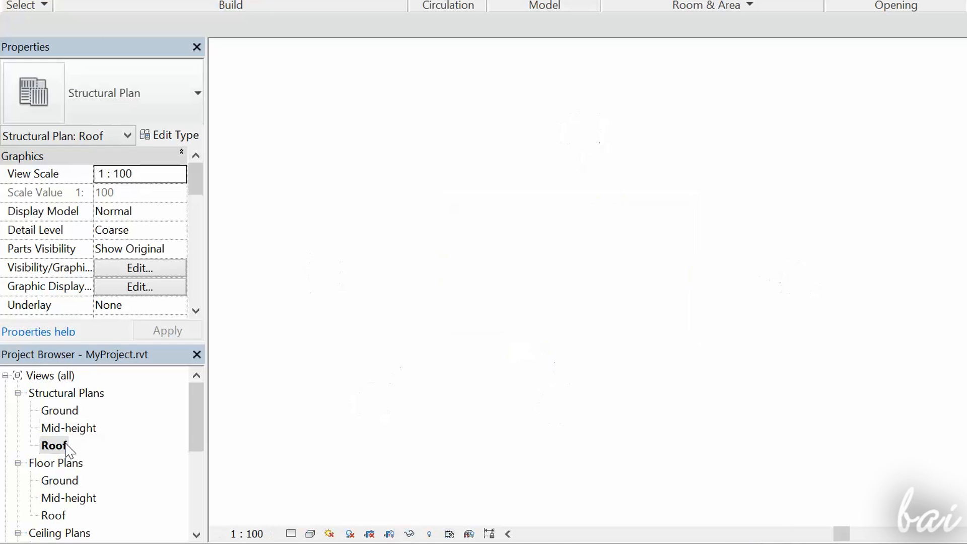
View the building in the {3D} view and in the Elevation 1 - a, Elevation 2 - a and Elevation 3 - a views.
{"action": "scroll", "coordinate": [61, 451], "scroll_direction": "down", "scroll_amount": 3}
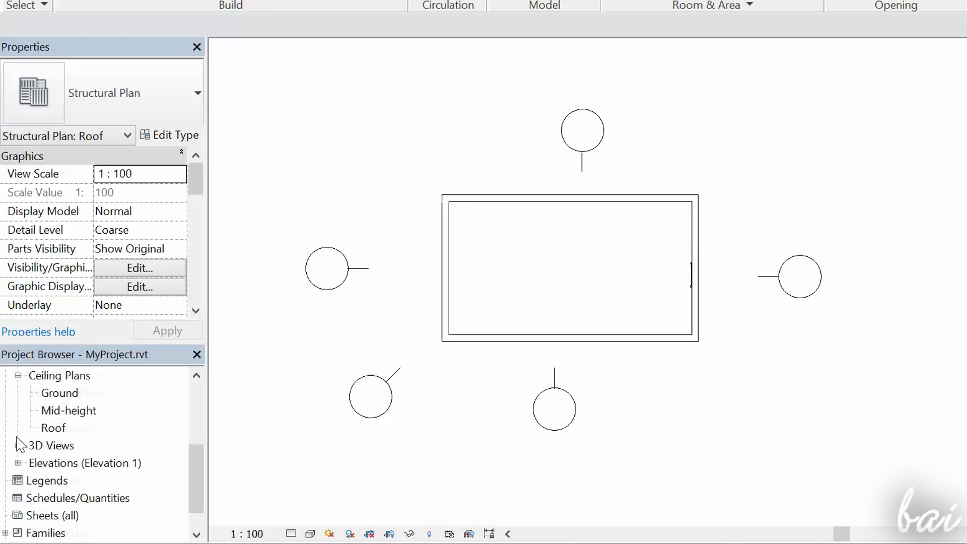
{"action": "double_click", "coordinate": [52, 463]}
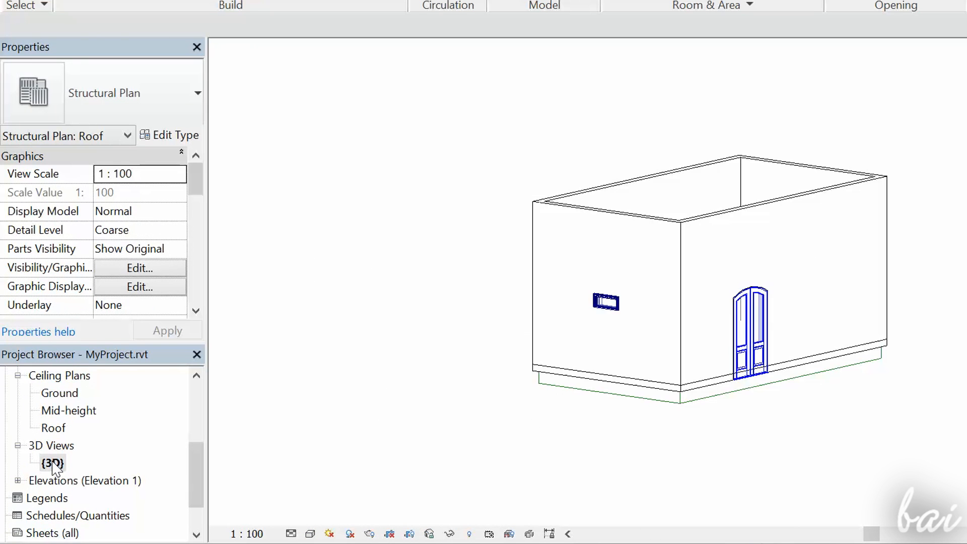
{"action": "left_click", "coordinate": [18, 481]}
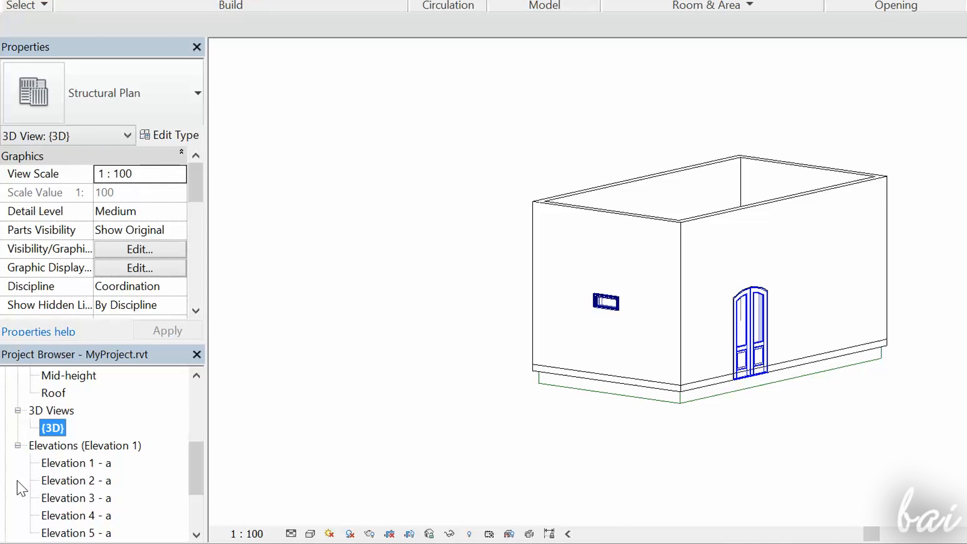
{"action": "scroll", "coordinate": [196, 484], "scroll_direction": "down", "scroll_amount": 1}
{"action": "double_click", "coordinate": [107, 412]}
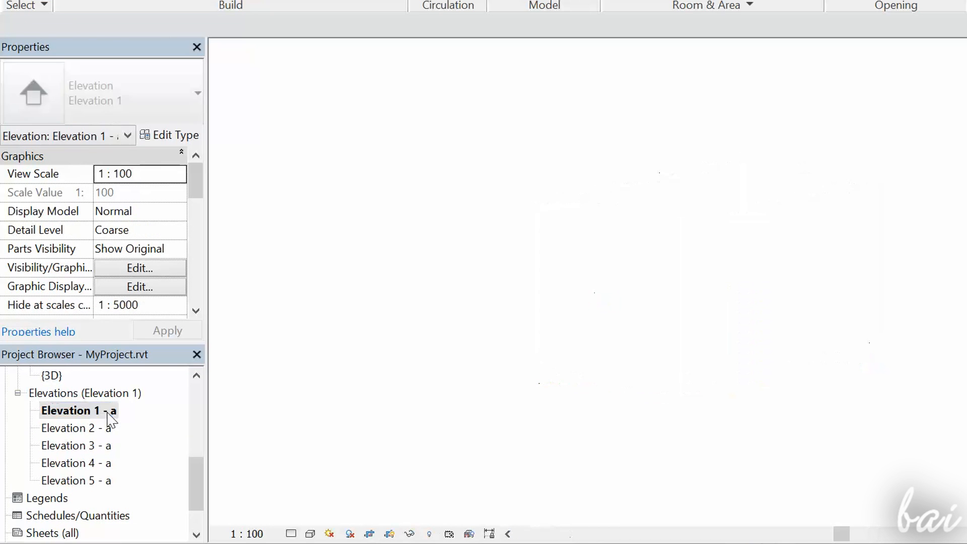
{"action": "double_click", "coordinate": [96, 430]}
{"action": "double_click", "coordinate": [99, 445]}
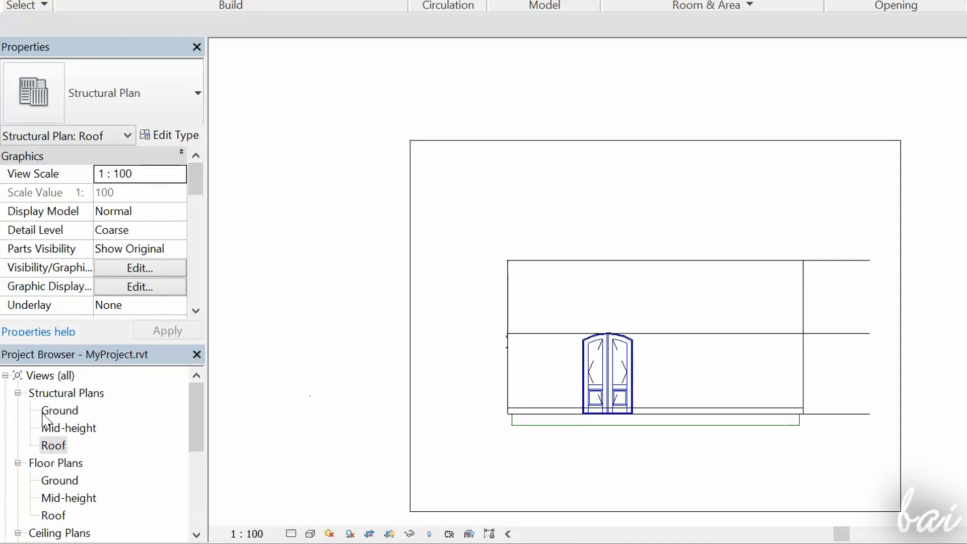
Go through the Ground, Mid-height and Roof structural plans again to compare the levels.
{"action": "left_click", "coordinate": [60, 412]}
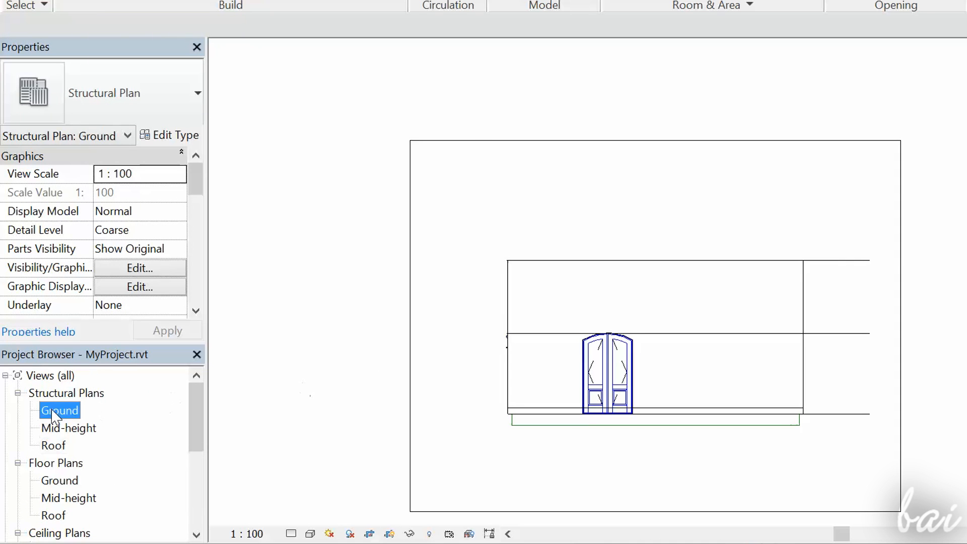
{"action": "double_click", "coordinate": [61, 411]}
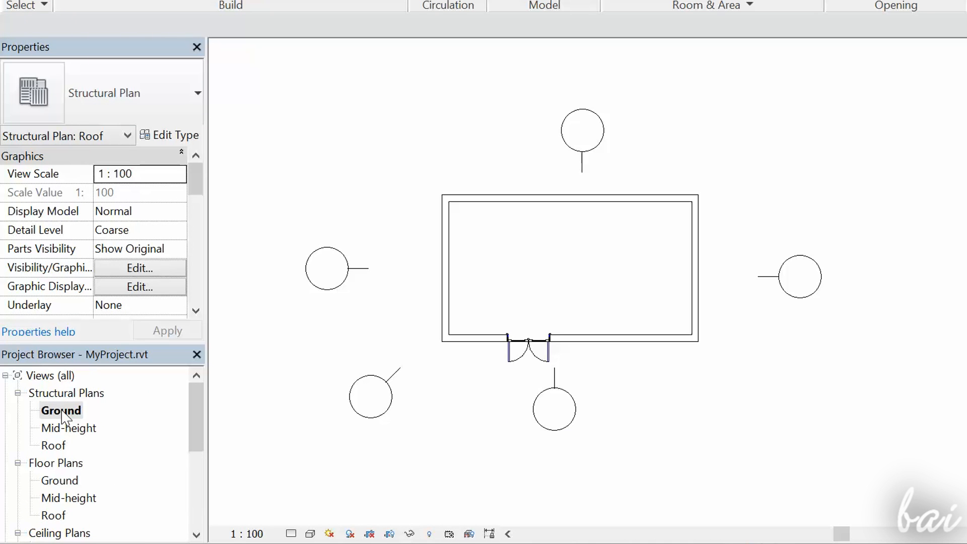
{"action": "double_click", "coordinate": [65, 429]}
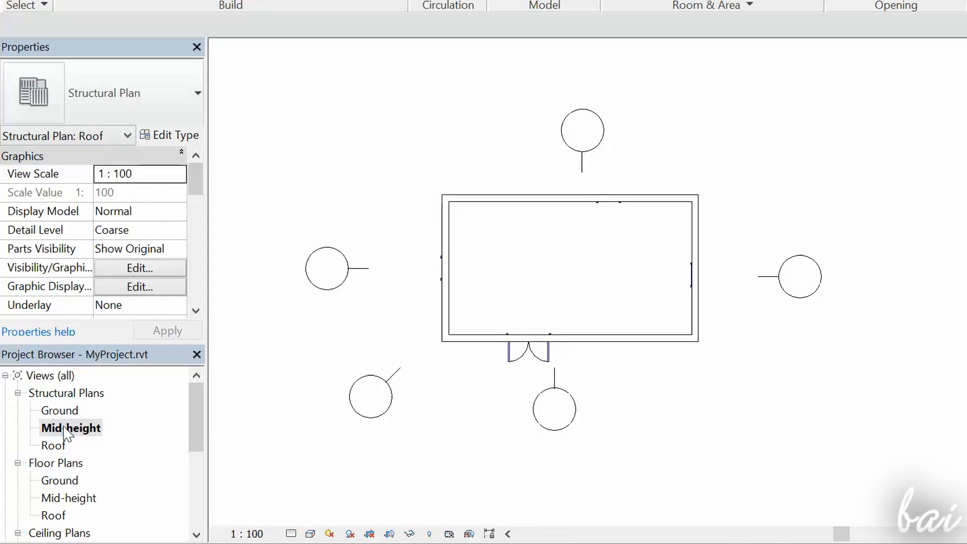
{"action": "double_click", "coordinate": [66, 445]}
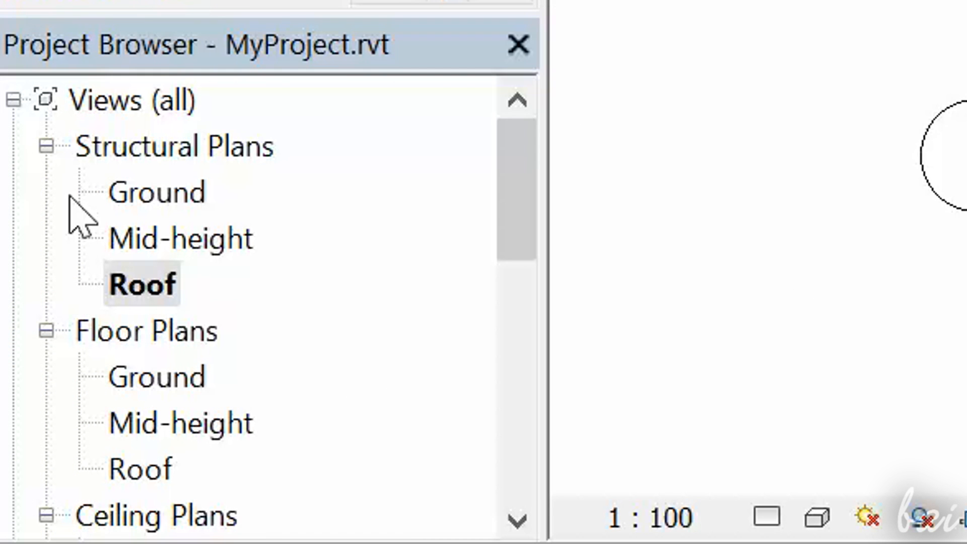
Create a footprint roof in the Roof structural plan from a rectangle spanning the outer corners of the walls.
{"action": "left_click", "coordinate": [147, 286]}
{"action": "double_click", "coordinate": [148, 287]}
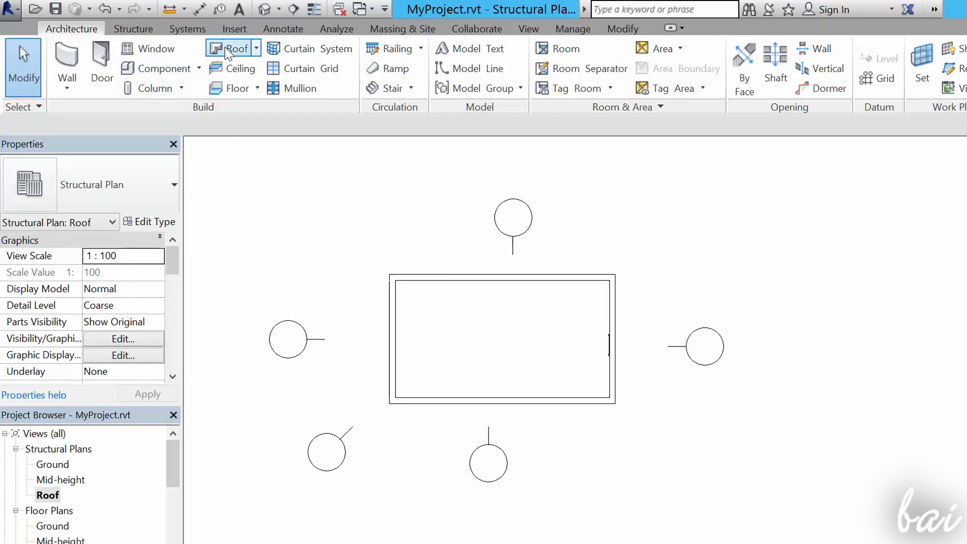
{"action": "left_click", "coordinate": [225, 47]}
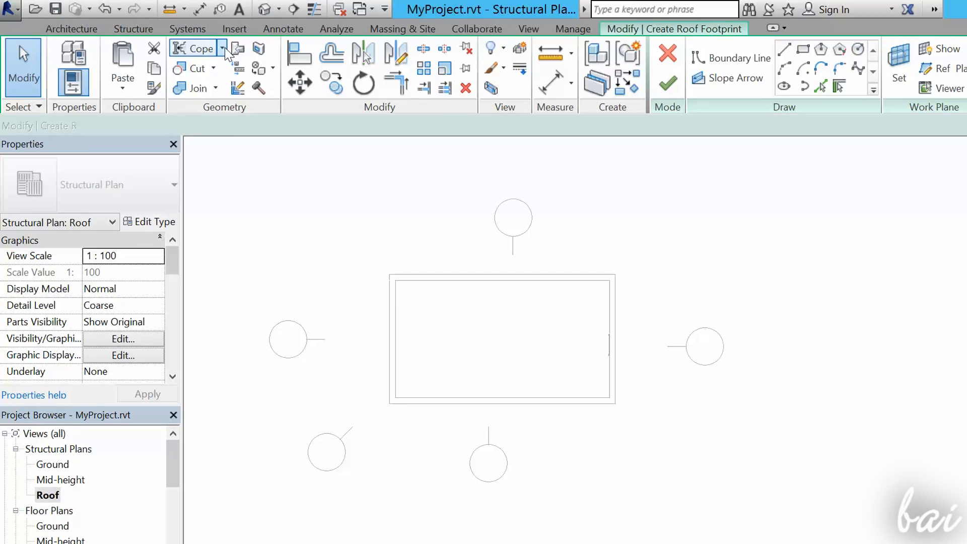
{"action": "left_click", "coordinate": [390, 274]}
{"action": "left_click", "coordinate": [615, 406]}
{"action": "left_click", "coordinate": [668, 83]}
Create a footprint roof in the 3D view, moved to the Roof level, from a rectangle over the walls without attaching the walls.
{"action": "left_click", "coordinate": [265, 9]}
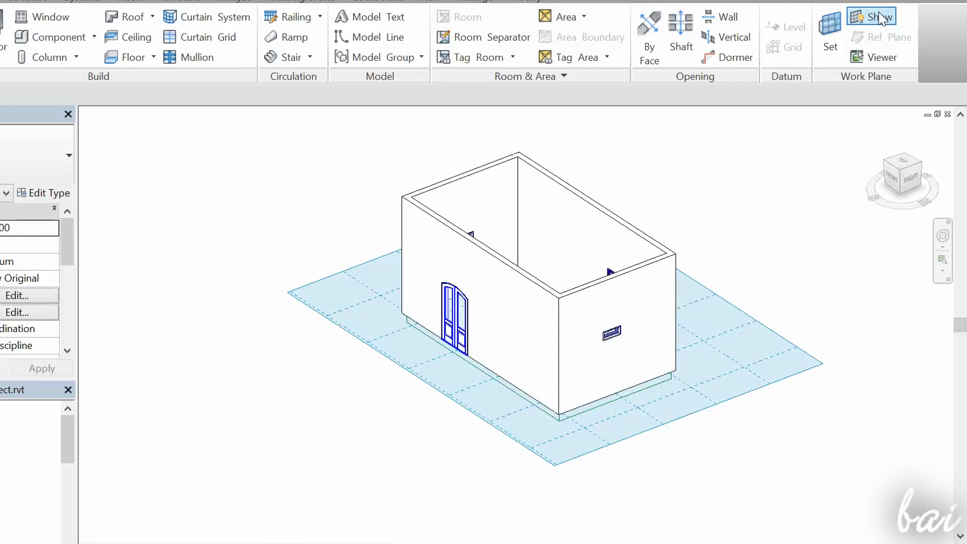
{"action": "left_click", "coordinate": [126, 16]}
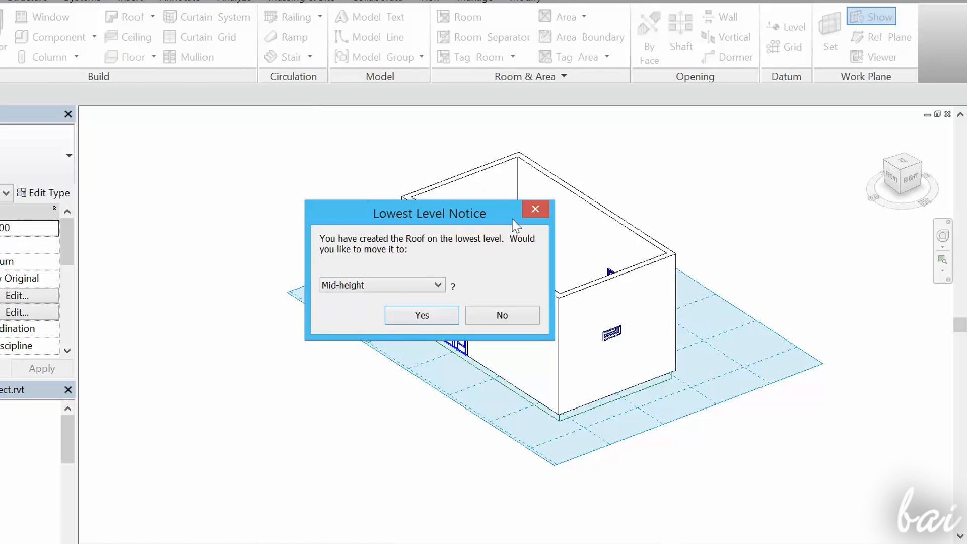
{"action": "left_click_drag", "start_coordinate": [510, 221], "coordinate": [780, 322]}
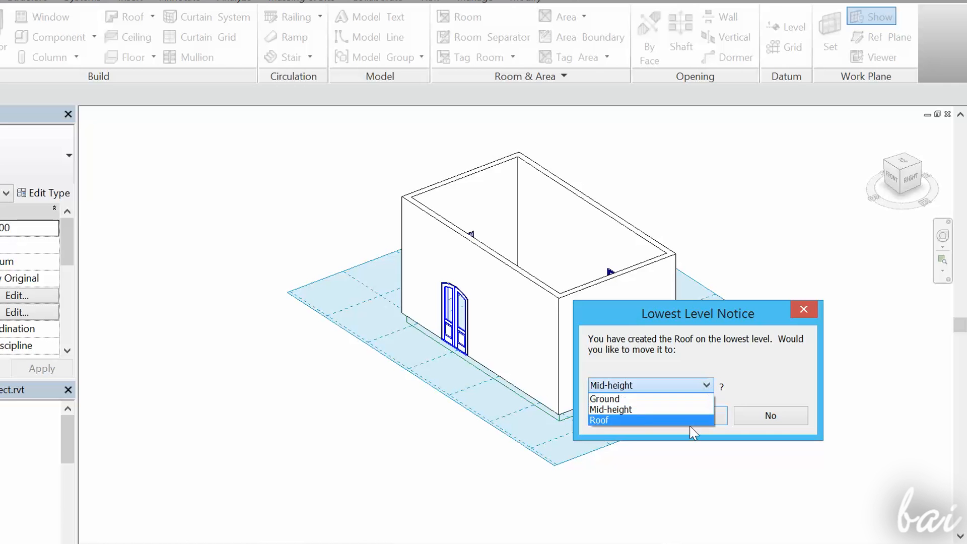
{"action": "left_click", "coordinate": [680, 419]}
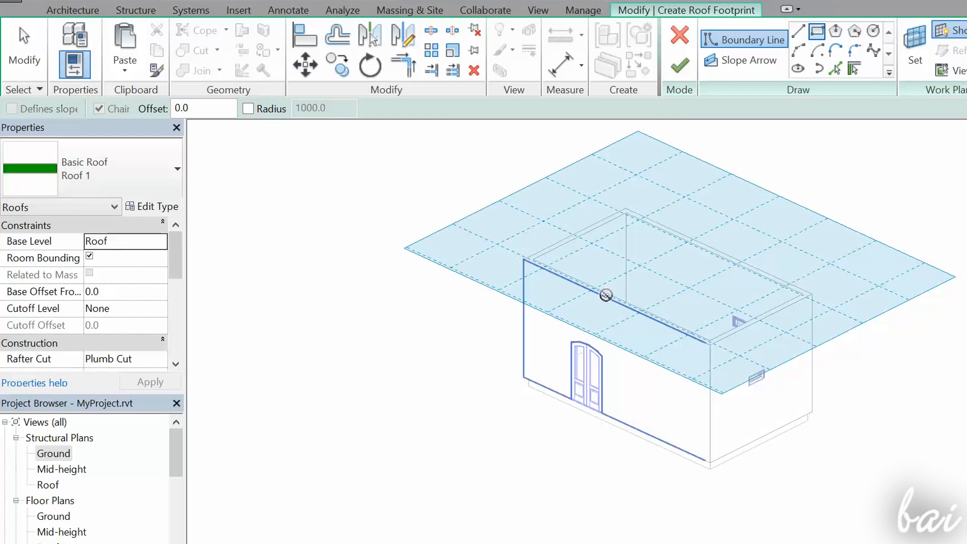
{"action": "left_click", "coordinate": [524, 259]}
{"action": "left_click", "coordinate": [813, 295]}
{"action": "left_click", "coordinate": [679, 66]}
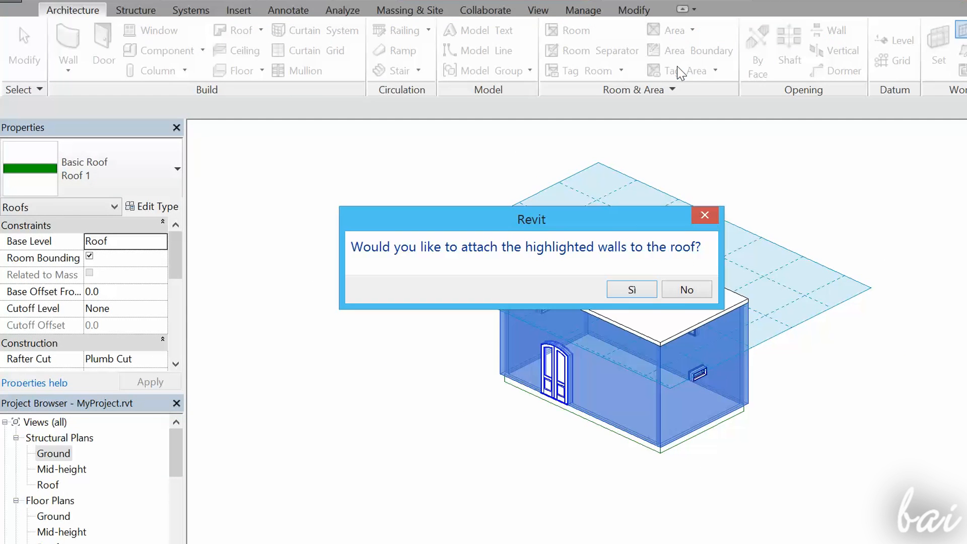
{"action": "left_click", "coordinate": [683, 291]}
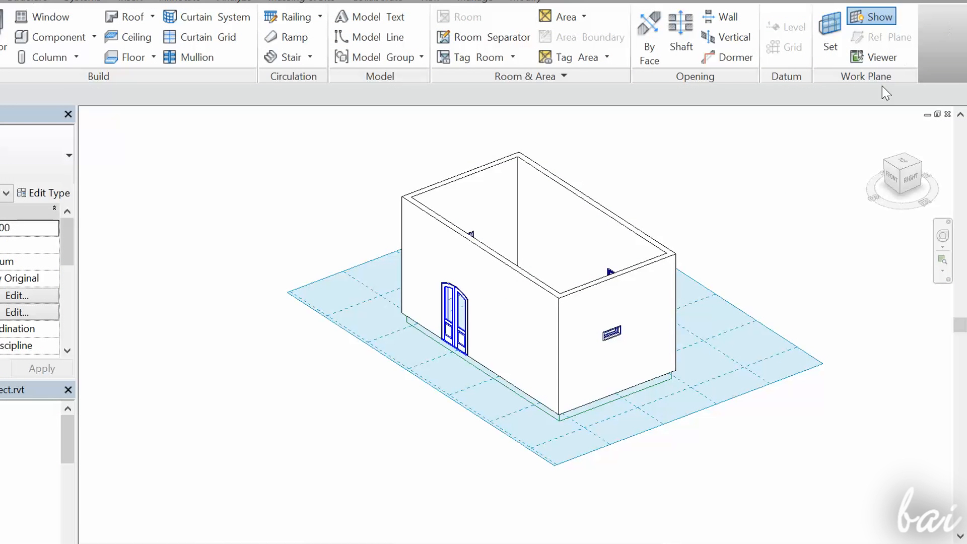
Set the active work plane by name to Level : Roof.
{"action": "left_click", "coordinate": [834, 50]}
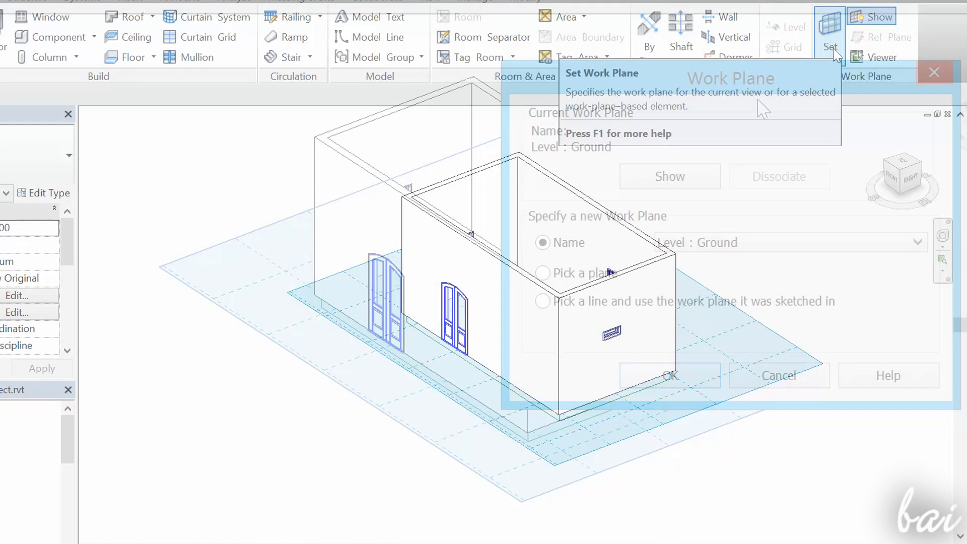
{"action": "left_click", "coordinate": [709, 275]}
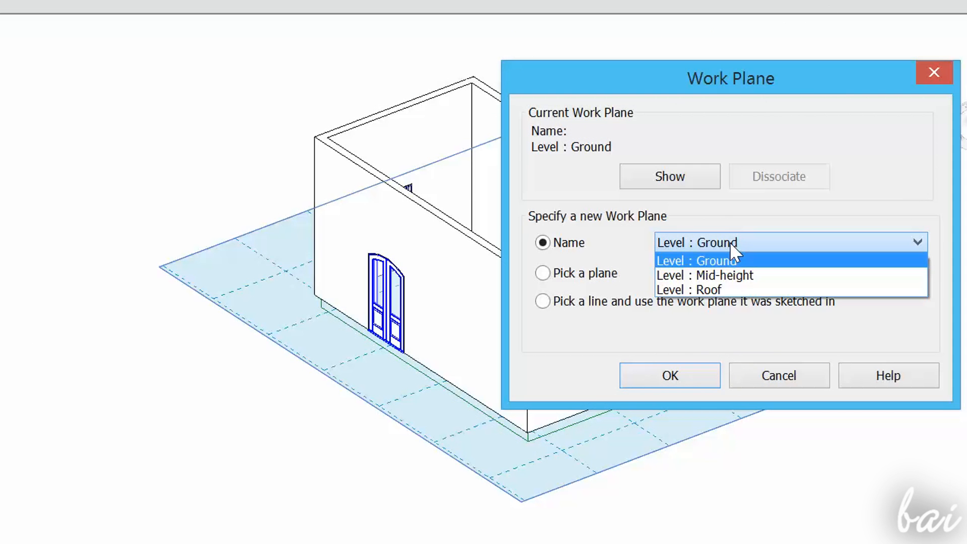
{"action": "left_click", "coordinate": [747, 292]}
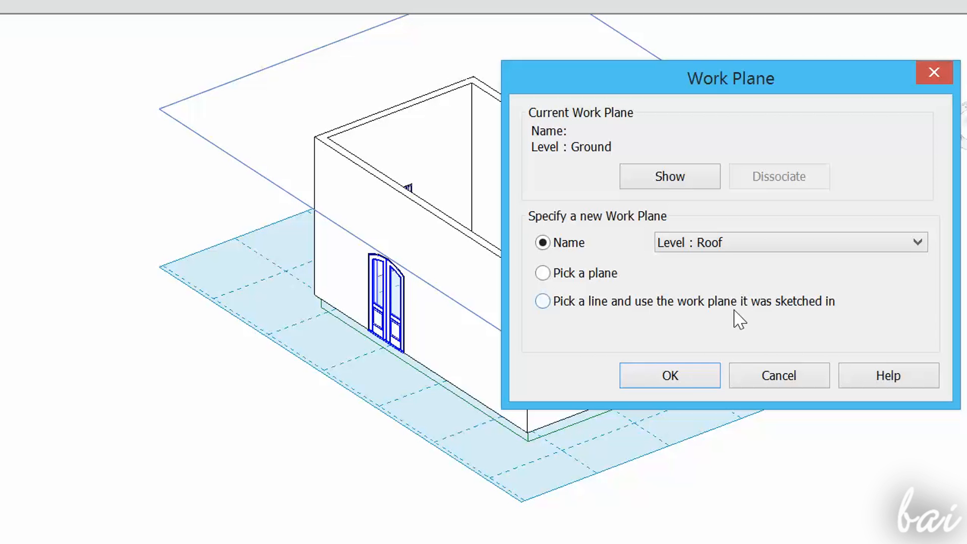
{"action": "left_click", "coordinate": [709, 379]}
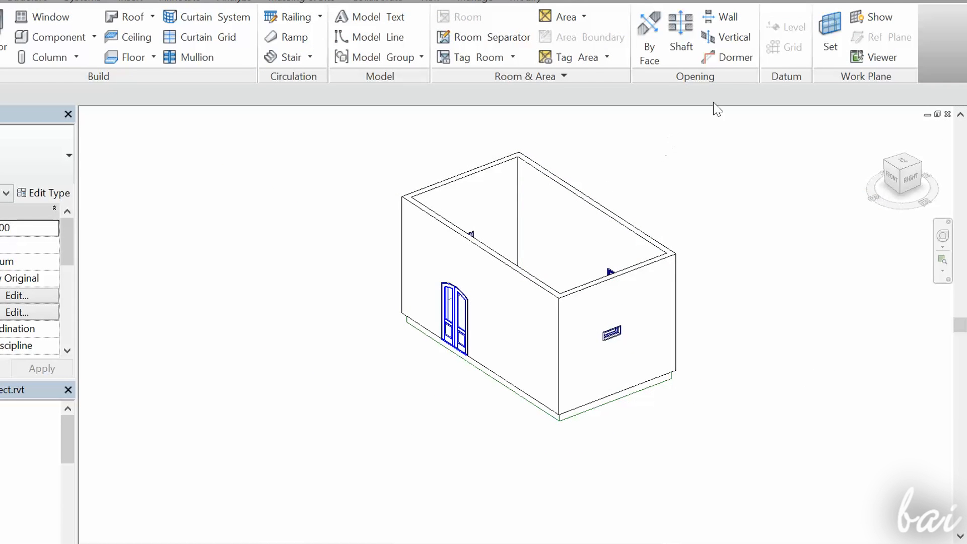
Display the work plane in the 3D view and change it from the Ground level to Level : Roof.
{"action": "left_click", "coordinate": [879, 15]}
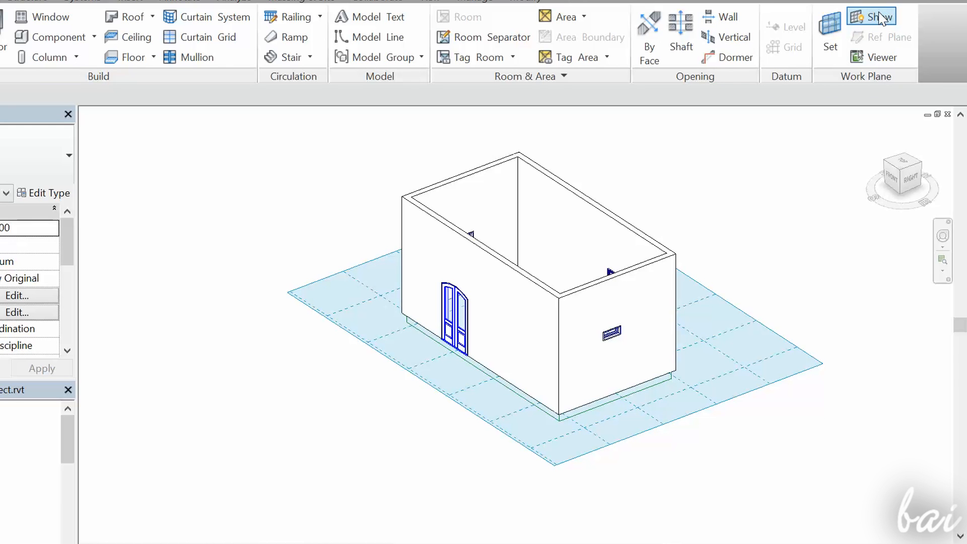
{"action": "left_click", "coordinate": [832, 47]}
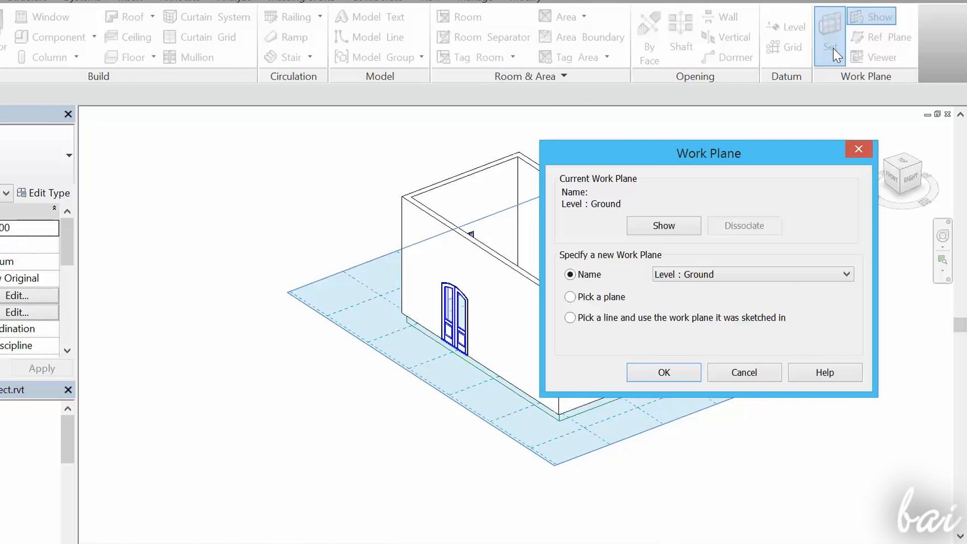
{"action": "left_click", "coordinate": [708, 276]}
{"action": "left_click", "coordinate": [718, 308]}
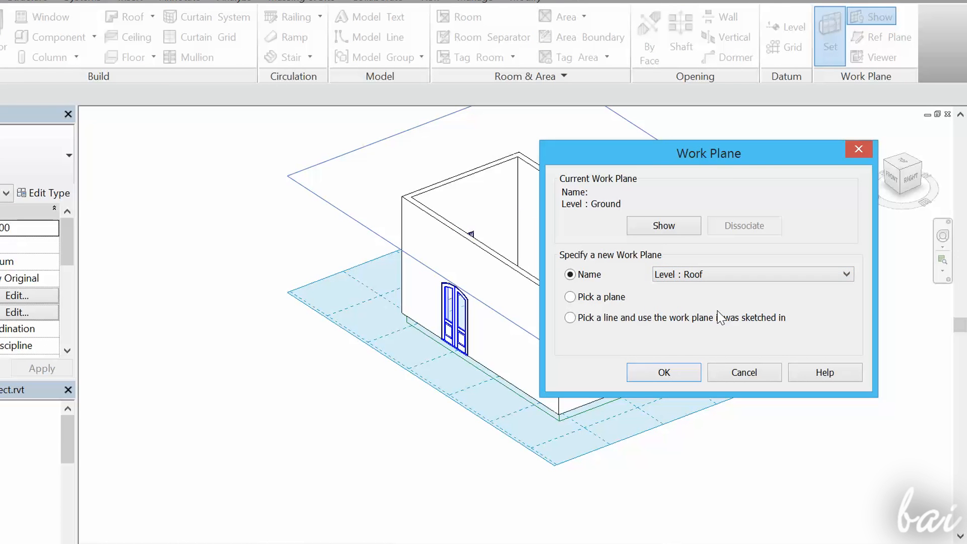
{"action": "left_click", "coordinate": [664, 372]}
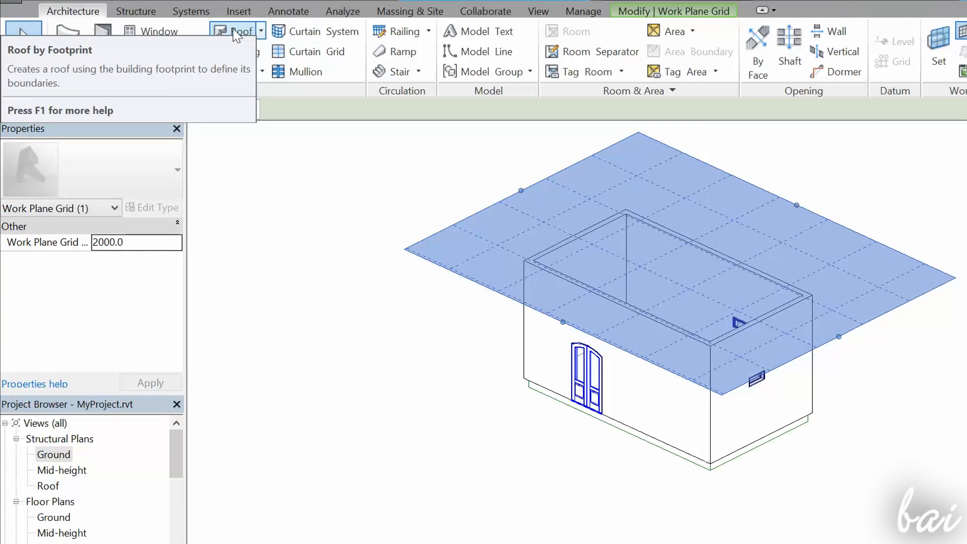
Create a Roof by Footprint on the Roof work plane from a rectangle between opposite outer wall corners.
{"action": "left_click", "coordinate": [234, 30]}
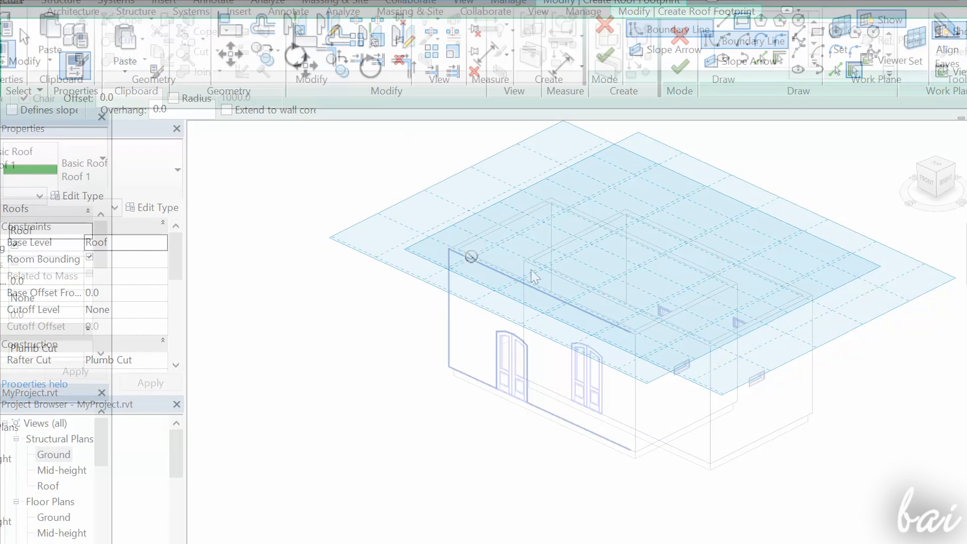
{"action": "left_click", "coordinate": [449, 248]}
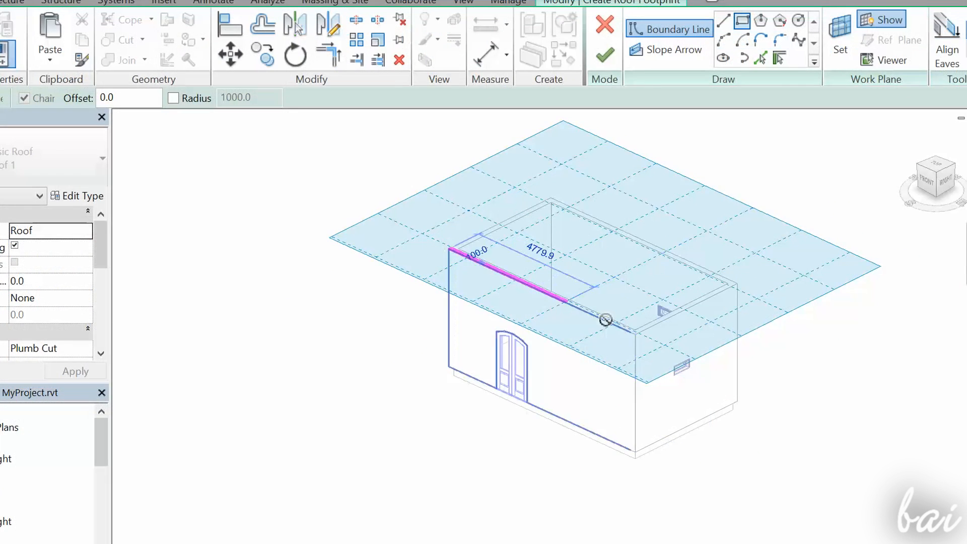
{"action": "left_click", "coordinate": [740, 282]}
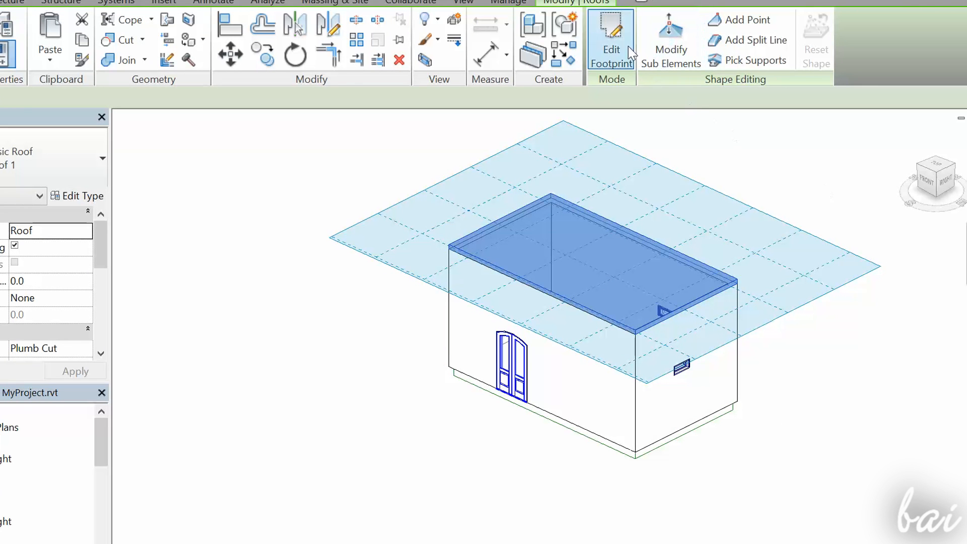
{"action": "left_click", "coordinate": [249, 237]}
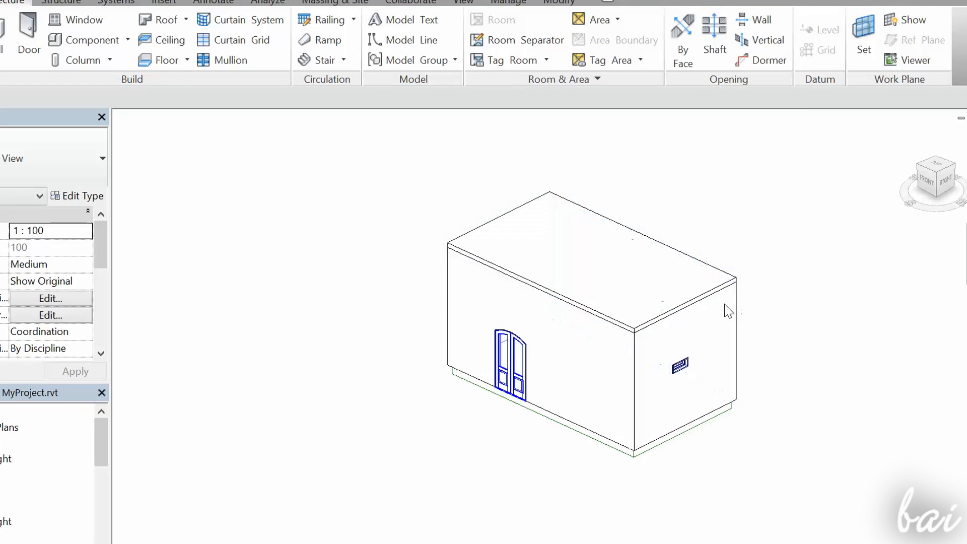
Add a point to the roof surface and draw a split line from it lengthwise along the middle of the roof.
{"action": "left_click", "coordinate": [705, 295]}
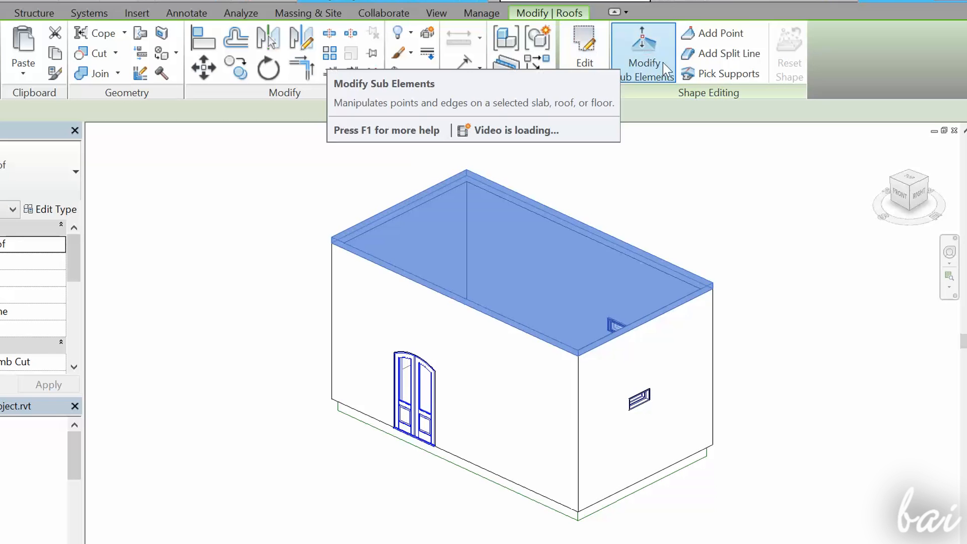
{"action": "left_click", "coordinate": [718, 35]}
{"action": "left_click", "coordinate": [444, 220]}
{"action": "left_click", "coordinate": [476, 237]}
{"action": "left_click", "coordinate": [719, 52]}
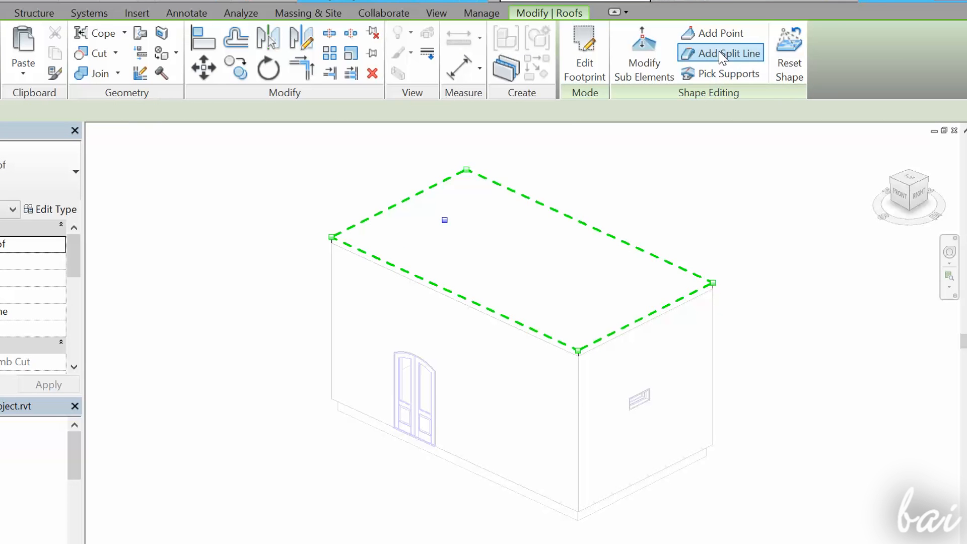
{"action": "left_click", "coordinate": [444, 220]}
{"action": "left_click", "coordinate": [589, 287]}
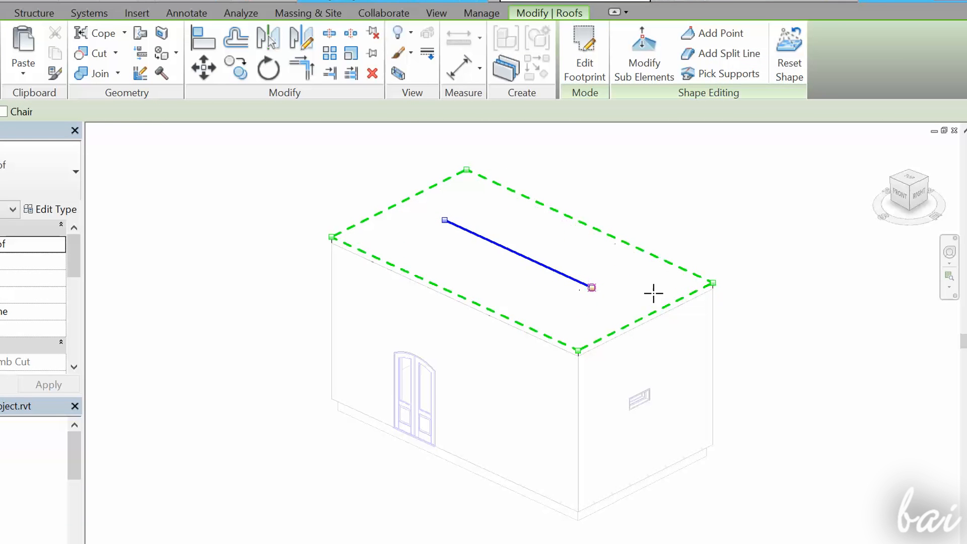
Use Modify Sub Elements to raise the roof's split line into a ridge above the eaves.
{"action": "left_click", "coordinate": [660, 50]}
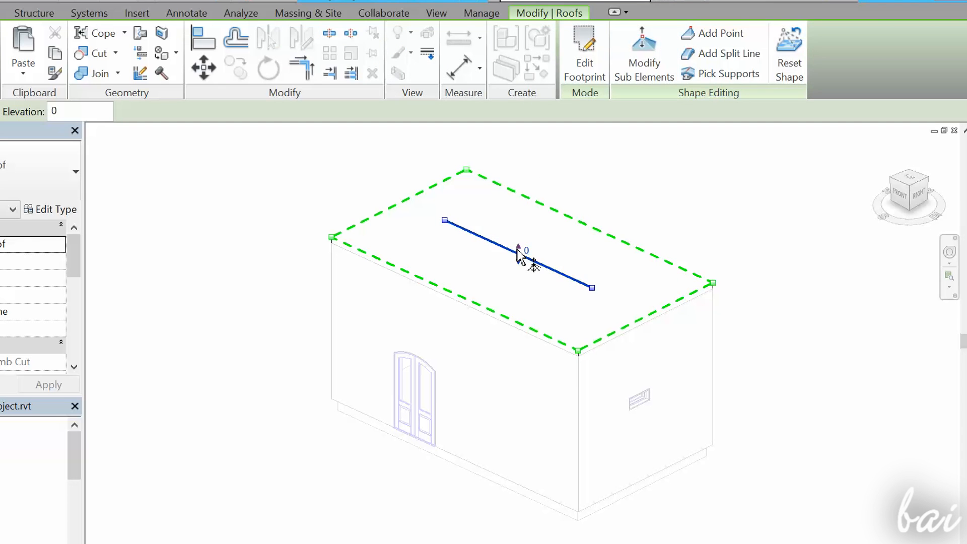
{"action": "left_click_drag", "start_coordinate": [518, 222], "coordinate": [519, 174]}
{"action": "mouse_move", "coordinate": [784, 316]}
{"action": "middle_mouse_down", "text": "shift"}
{"action": "mouse_move", "coordinate": [678, 292]}
{"action": "mouse_move", "coordinate": [655, 270]}
{"action": "mouse_move", "coordinate": [579, 283]}
{"action": "middle_mouse_up", "text": "shift"}
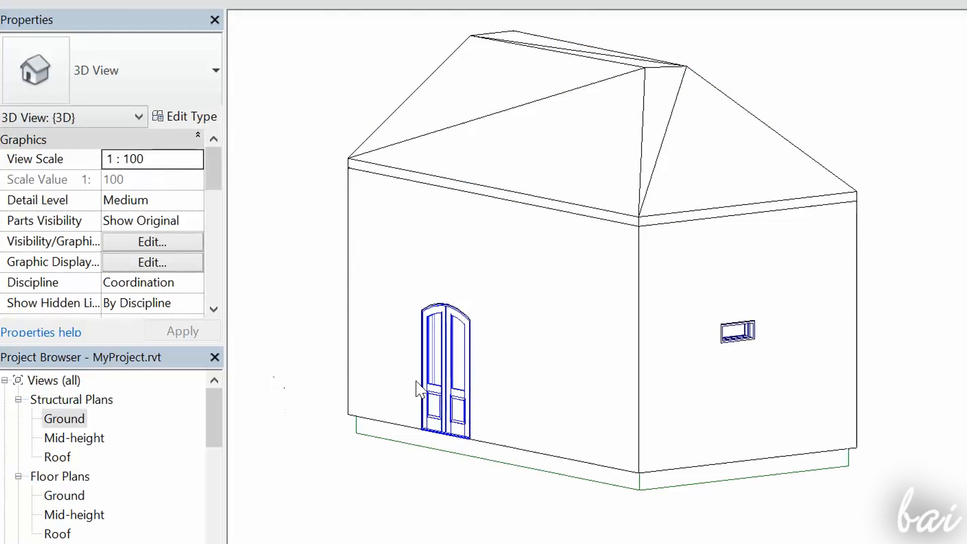
Select the front door, the side window and the roof in turn to inspect them in the 3D view.
{"action": "left_click", "coordinate": [433, 375]}
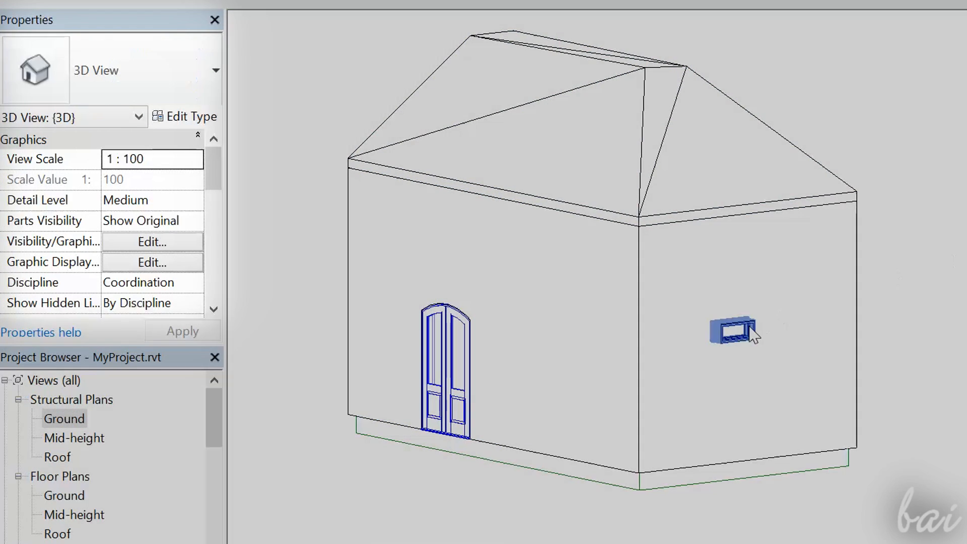
{"action": "left_click", "coordinate": [740, 332]}
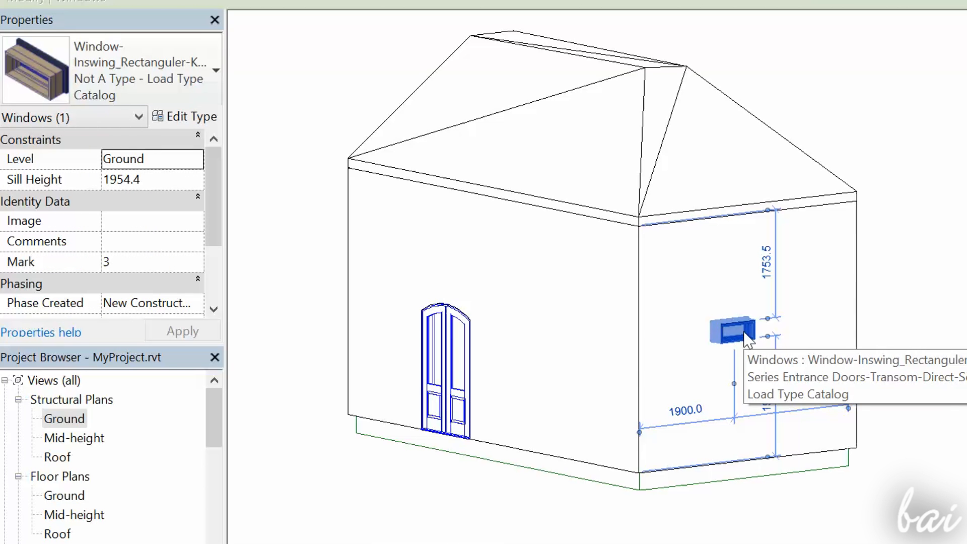
{"action": "left_click", "coordinate": [308, 250]}
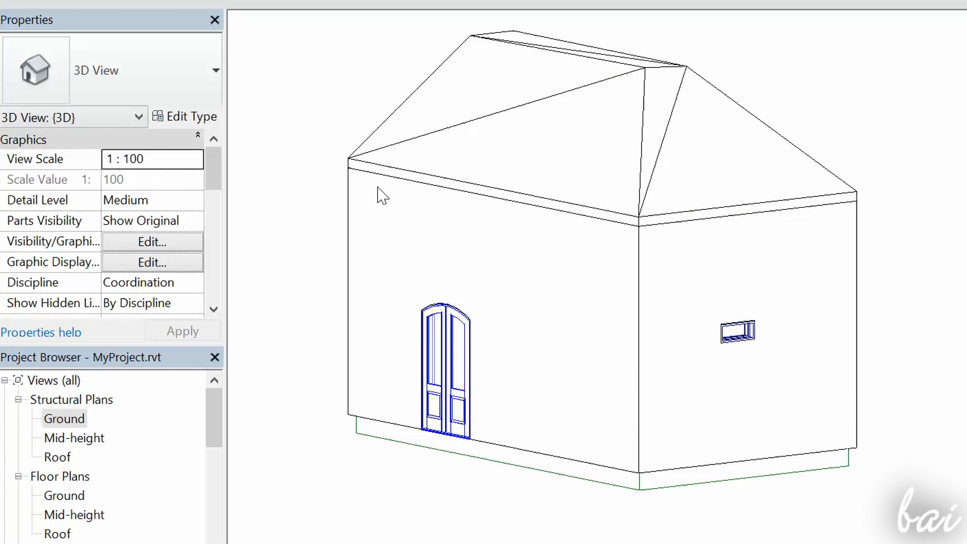
{"action": "left_click", "coordinate": [401, 147]}
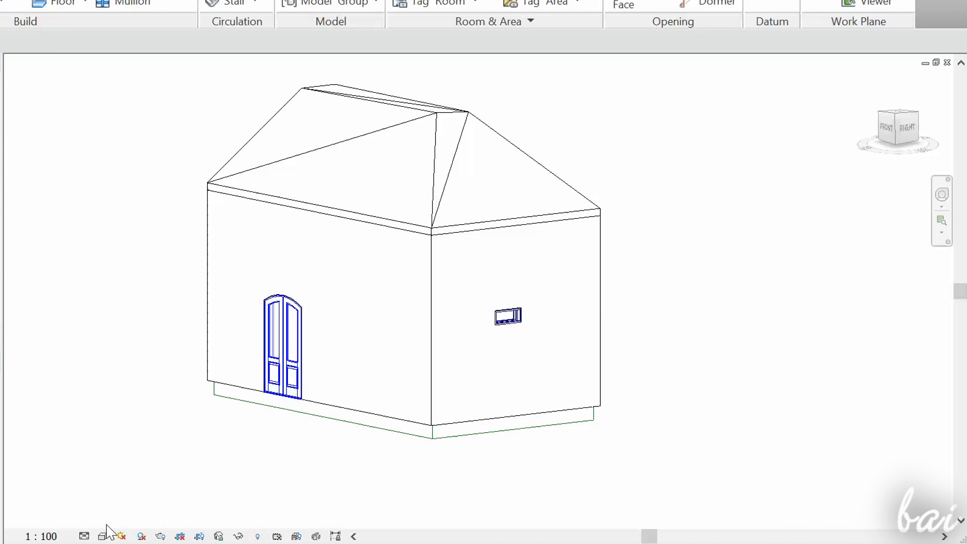
Preview the 3D view in the Wireframe visual style and set it to Shaded.
{"action": "left_click", "coordinate": [104, 538]}
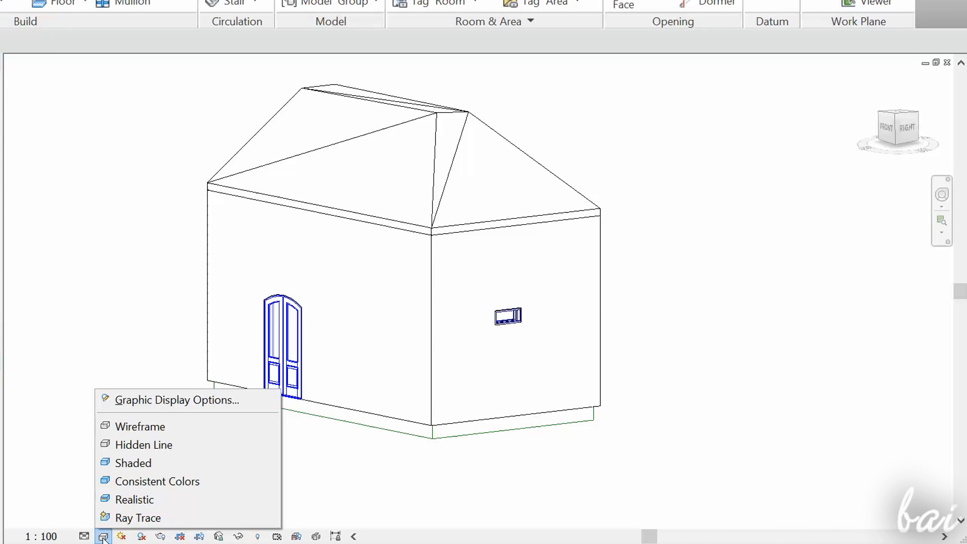
{"action": "left_click", "coordinate": [149, 428]}
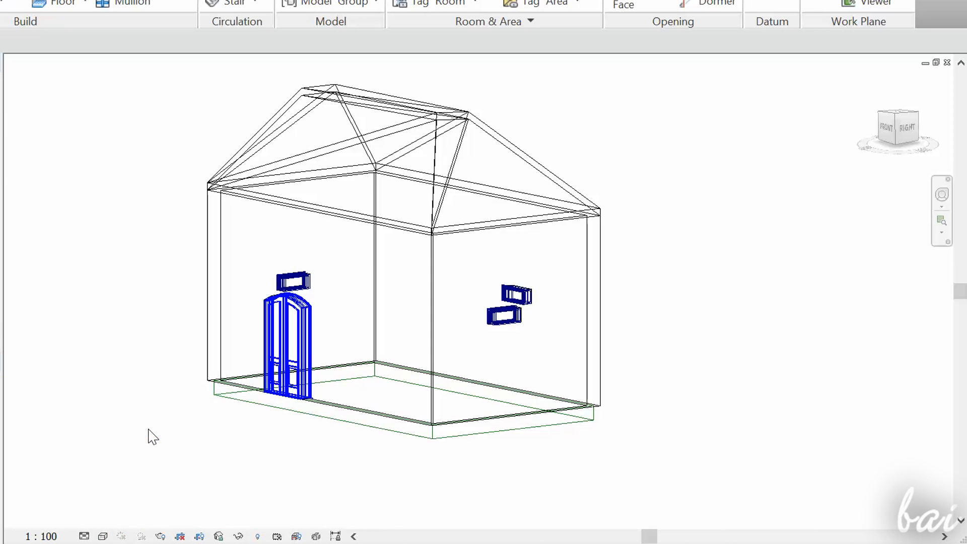
{"action": "left_click", "coordinate": [103, 537]}
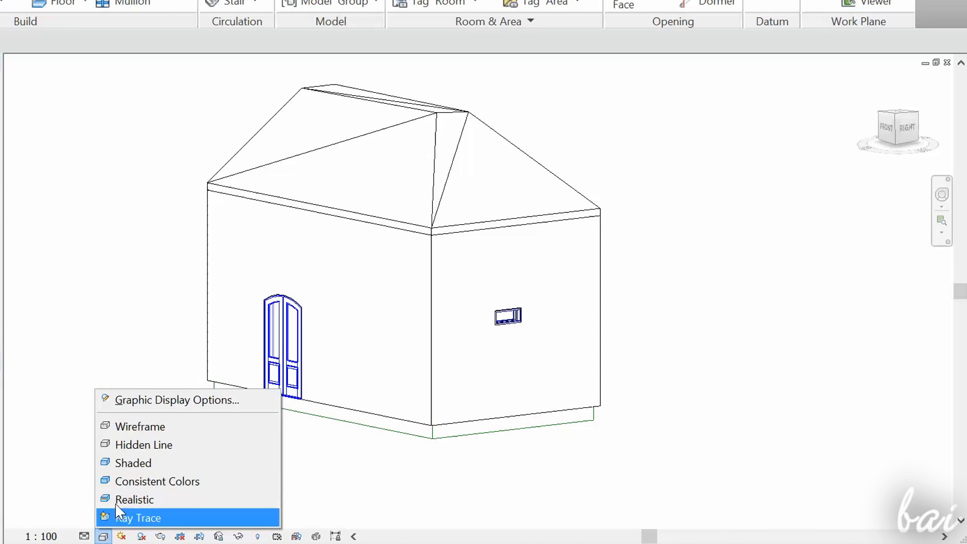
{"action": "left_click", "coordinate": [129, 457]}
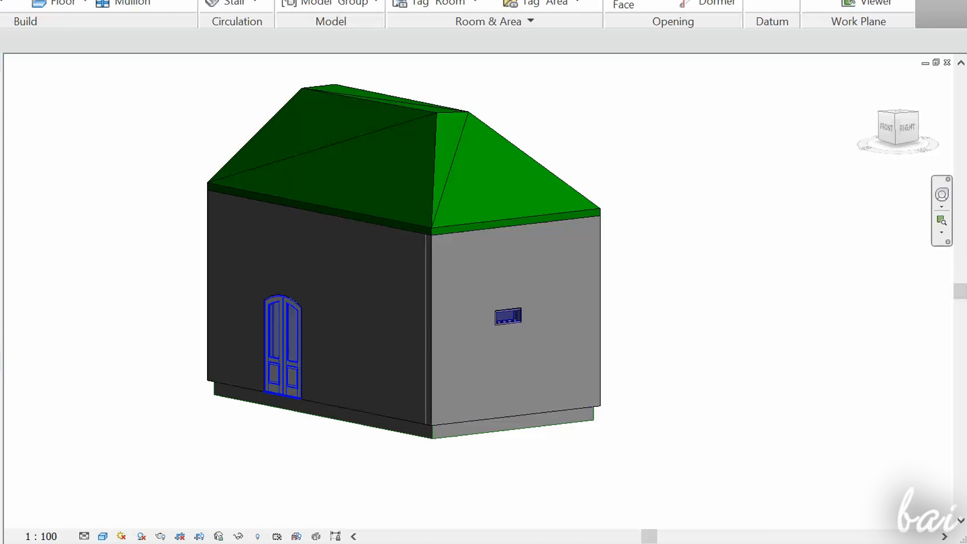
Orbit the shaded model with the navigation wheel's Orbit tool to look at the front of the building.
{"action": "left_click", "coordinate": [942, 194]}
{"action": "left_click_drag", "start_coordinate": [691, 268], "coordinate": [831, 259]}
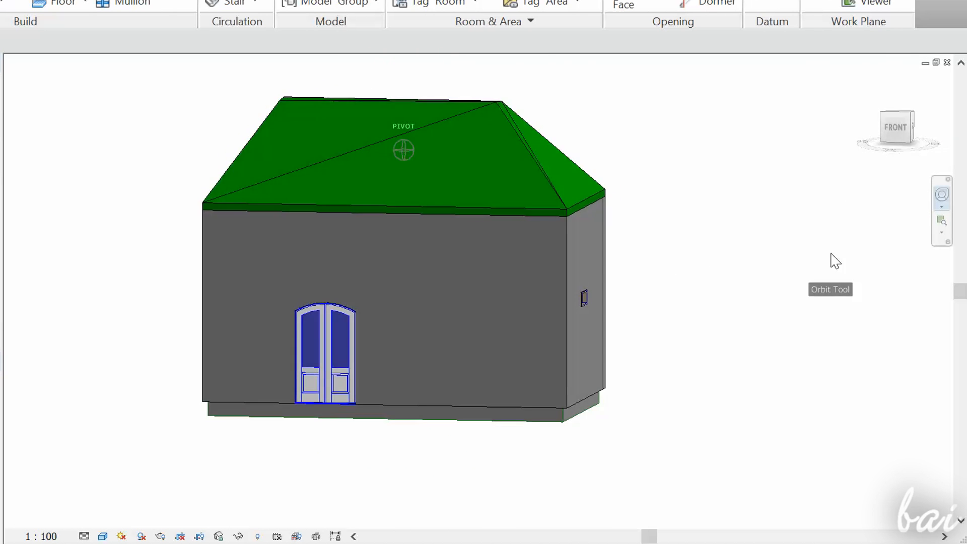